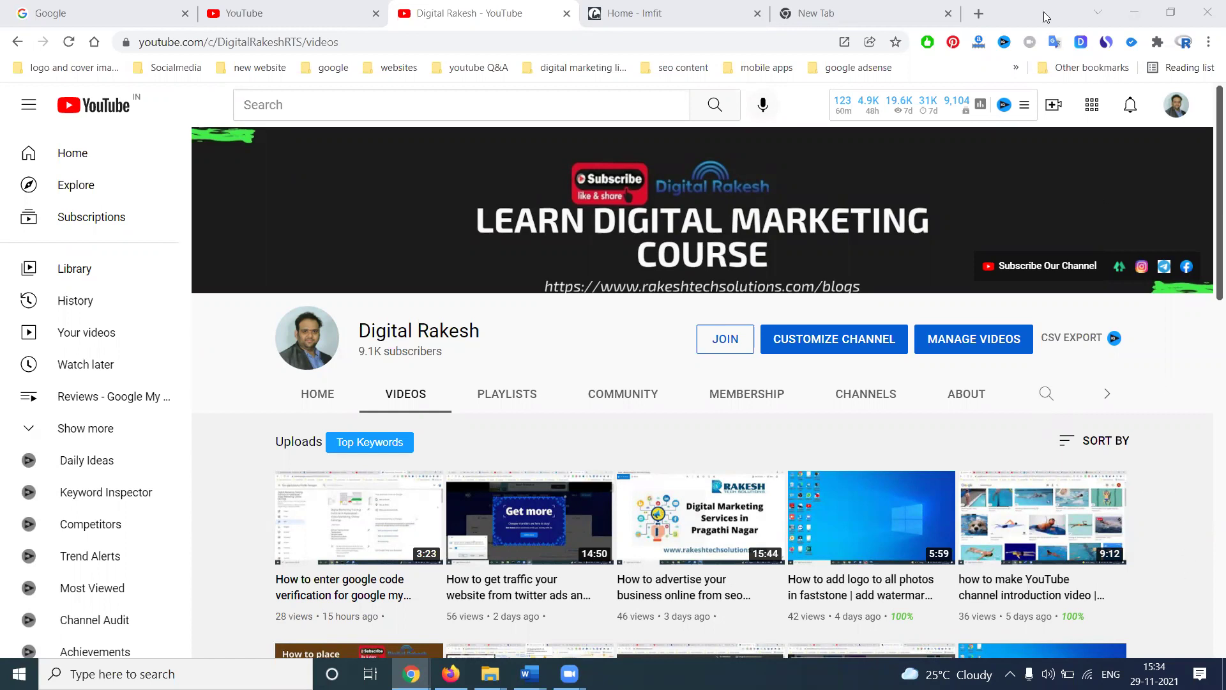
Step: Open analytics.google.com/analytics in the empty browser tab and switch to the IMFIT Fitness Google account
click(862, 6)
text(analytics.google.com/analytics)
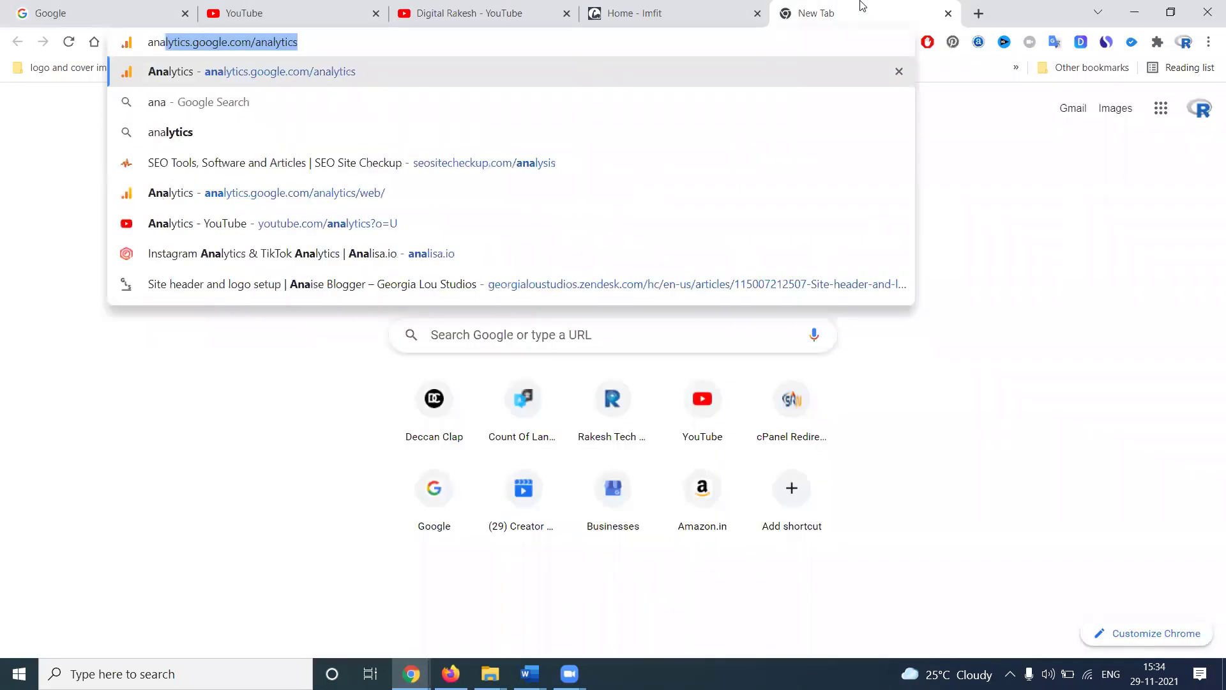
key(Return)
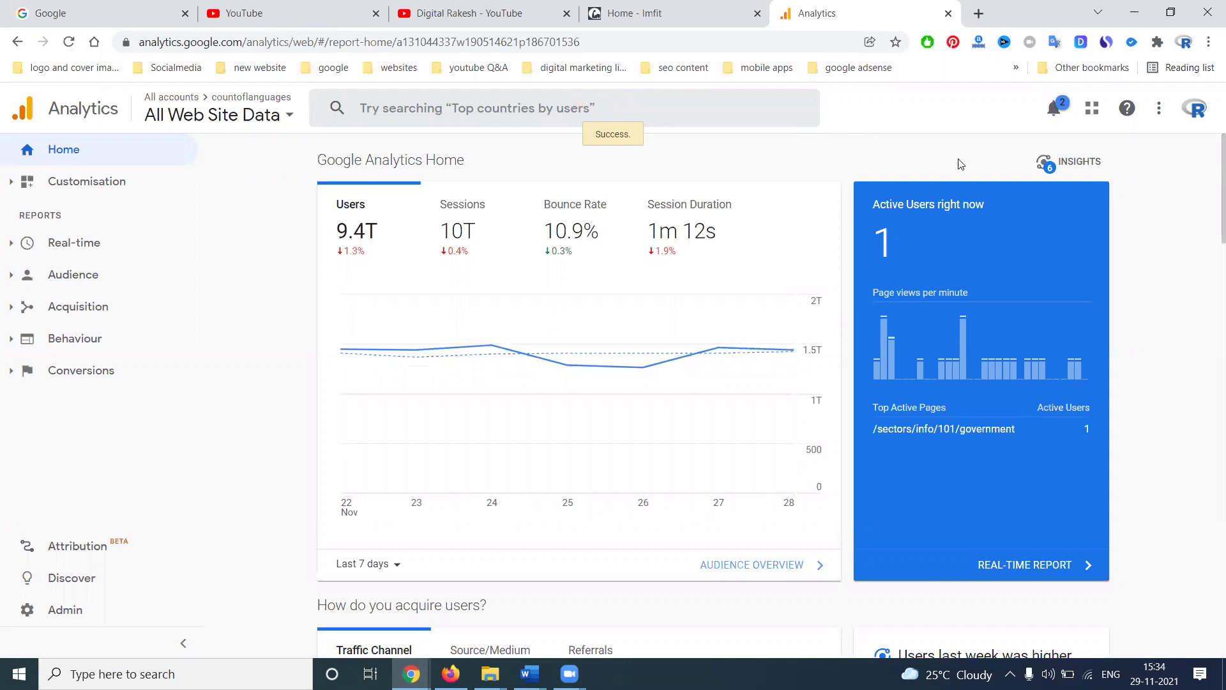
click(1194, 109)
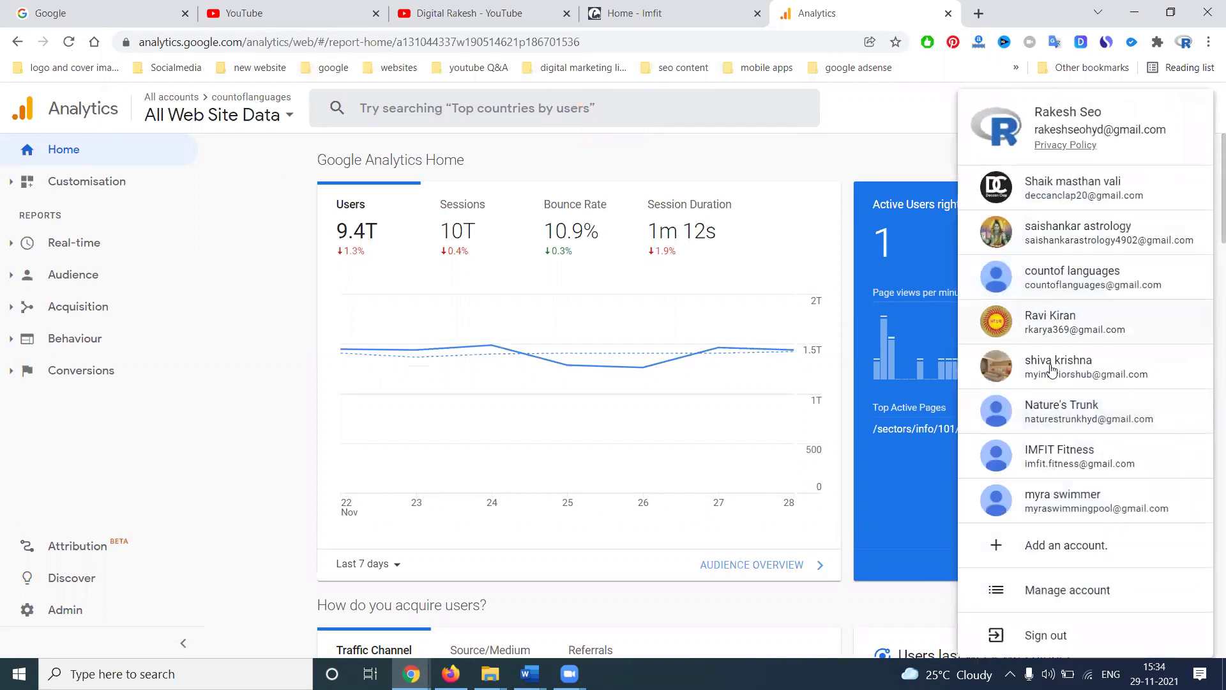
click(1046, 461)
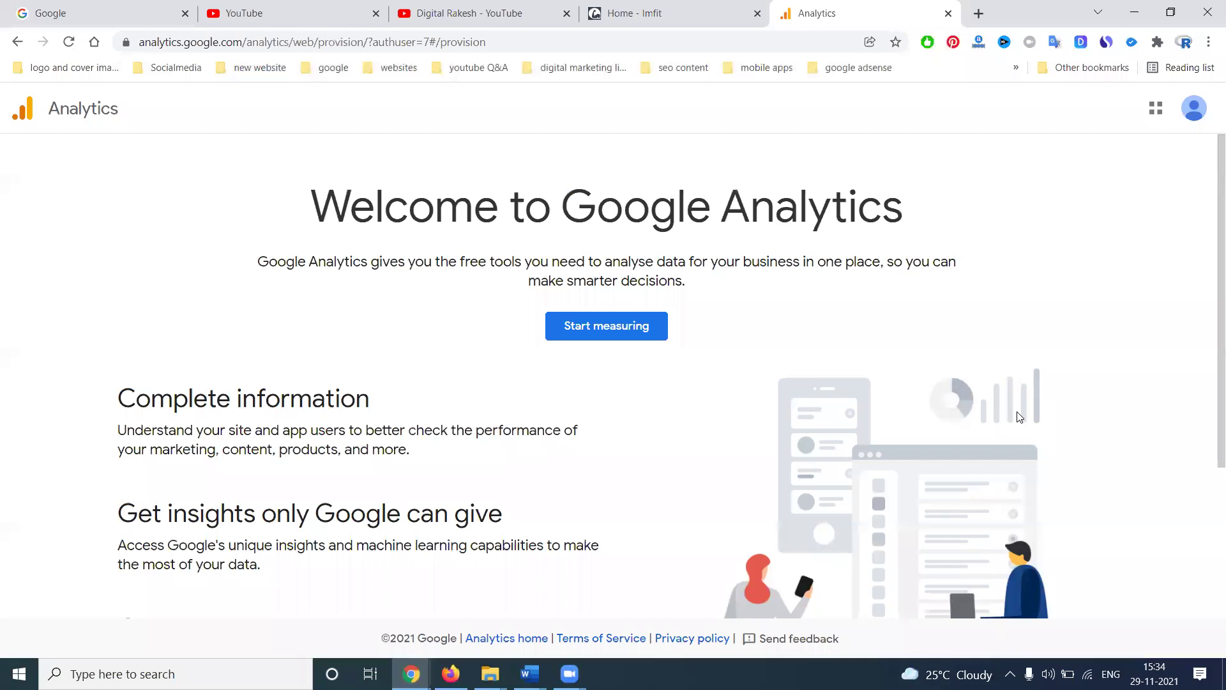
Step: Start measuring and name the new Analytics account imfit, copying the name from the Imfit website's address
click(586, 331)
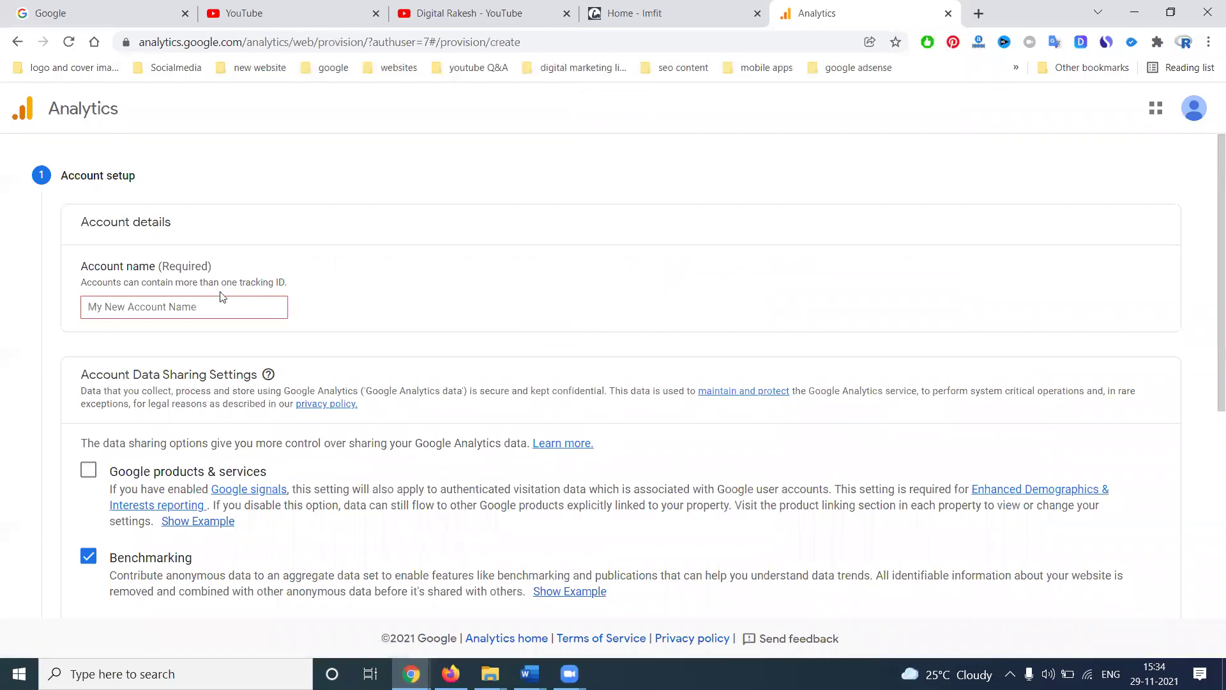
click(199, 303)
click(617, 12)
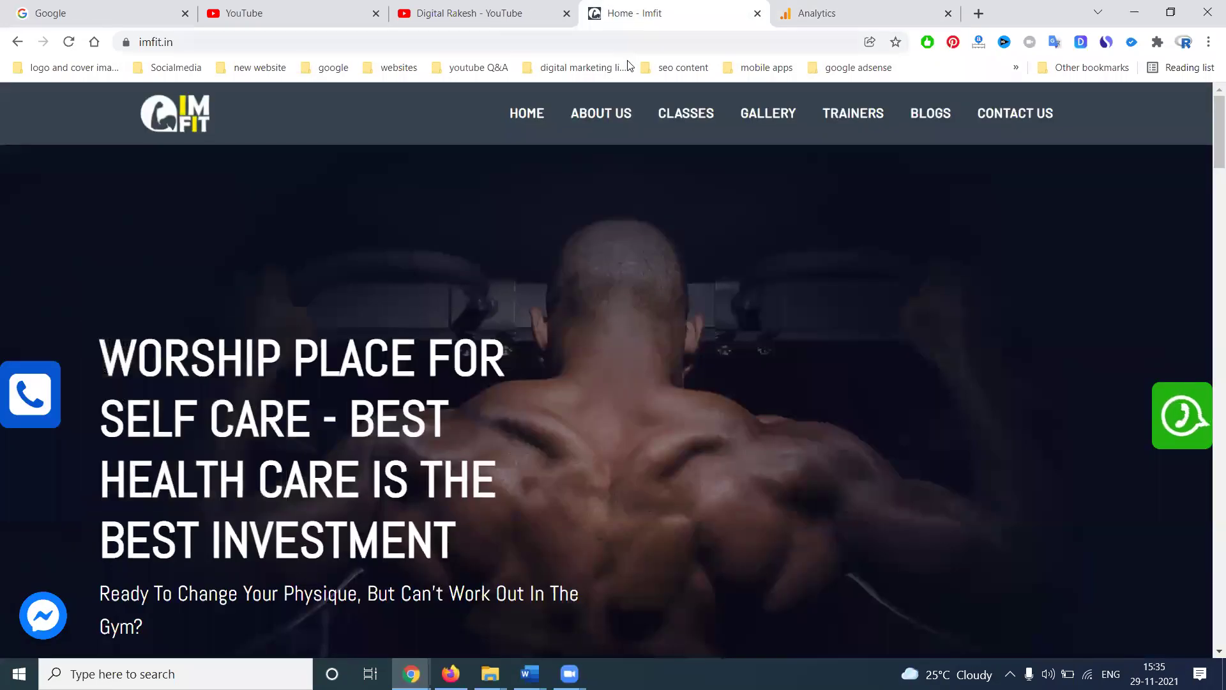
double_click(144, 40)
key(ctrl+c)
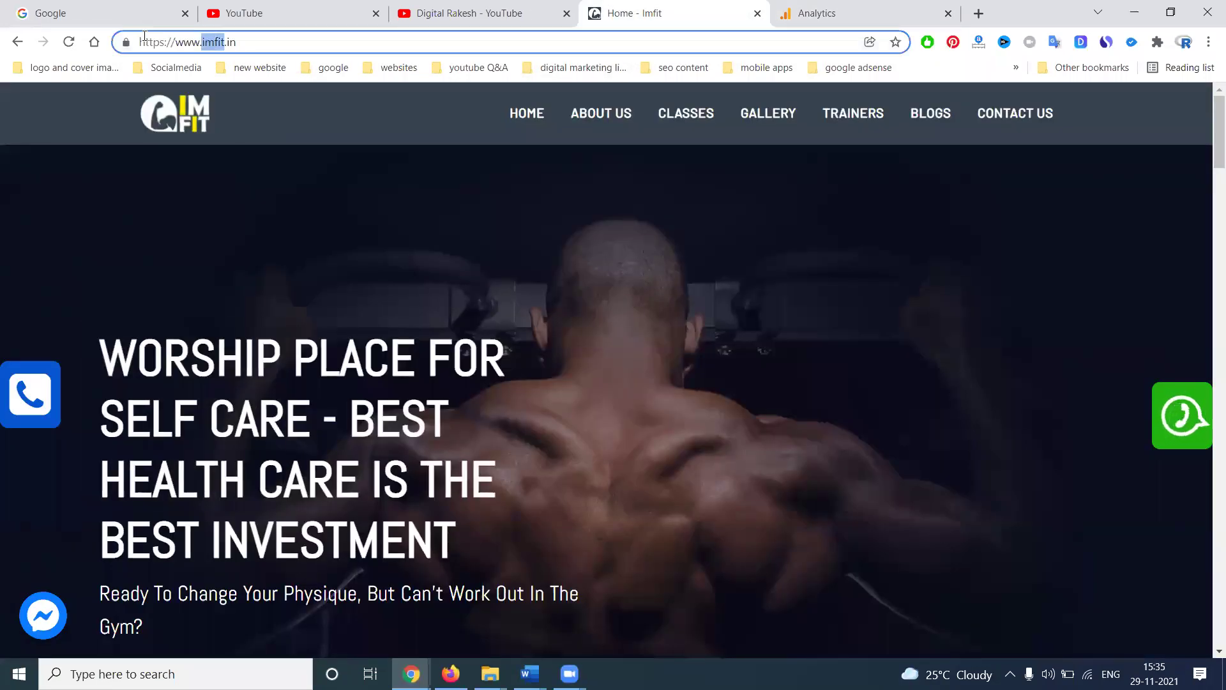
click(831, 13)
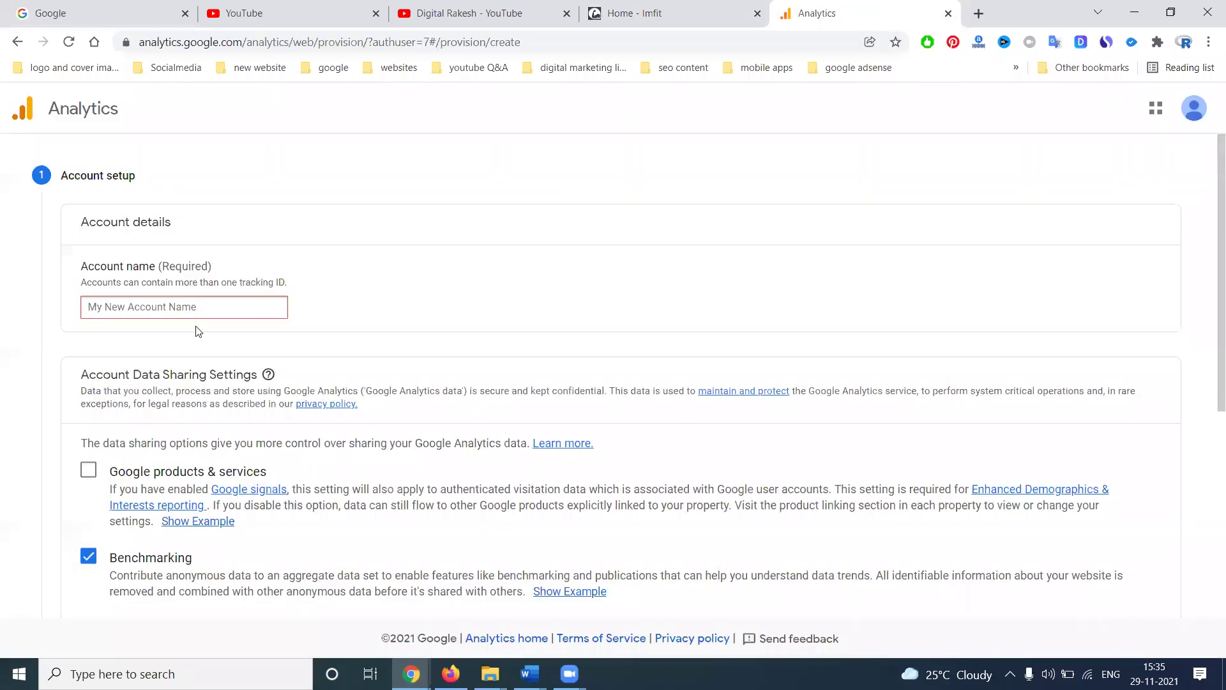
click(196, 308)
key(ctrl+v)
click(379, 249)
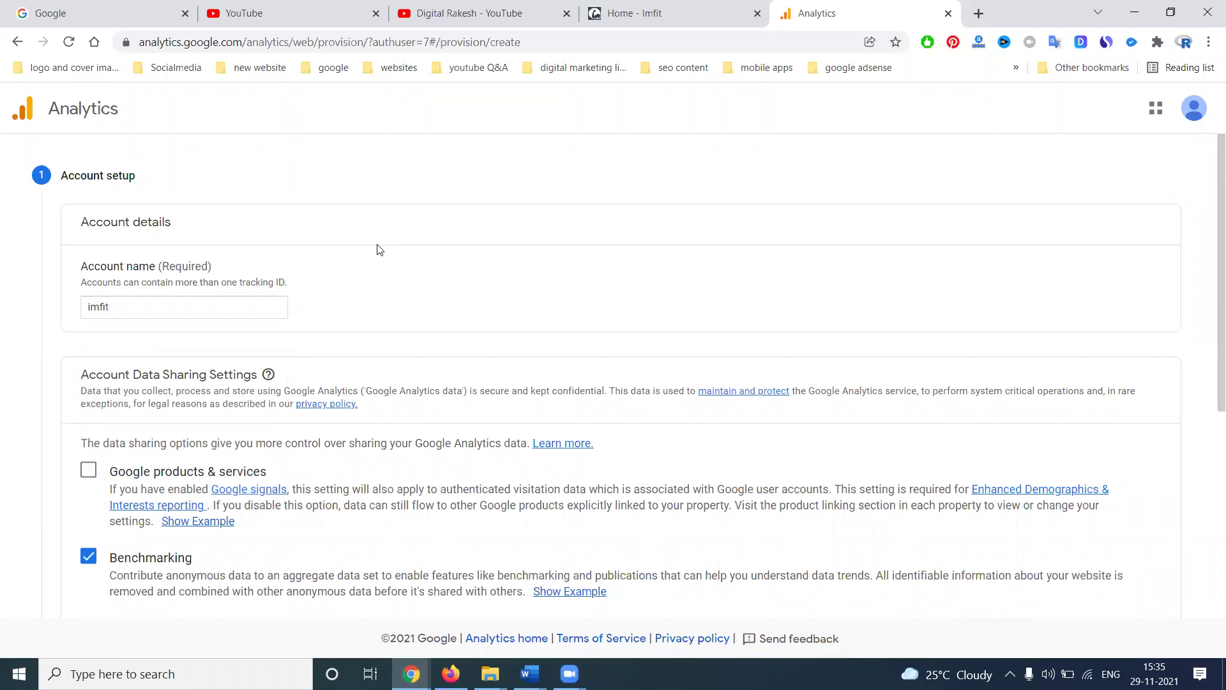
Step: Enable data sharing with Google products & services and continue to the property setup
scroll(35, 350, down, 3)
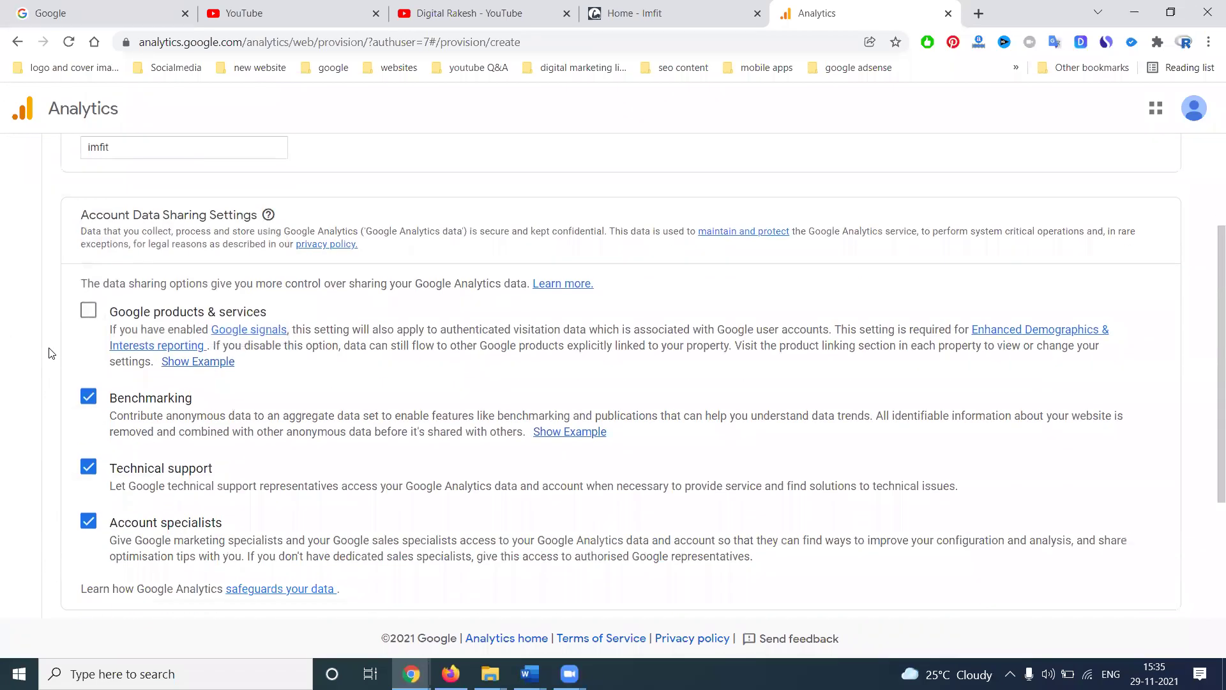
click(81, 313)
scroll(2, 382, down, 3)
click(94, 456)
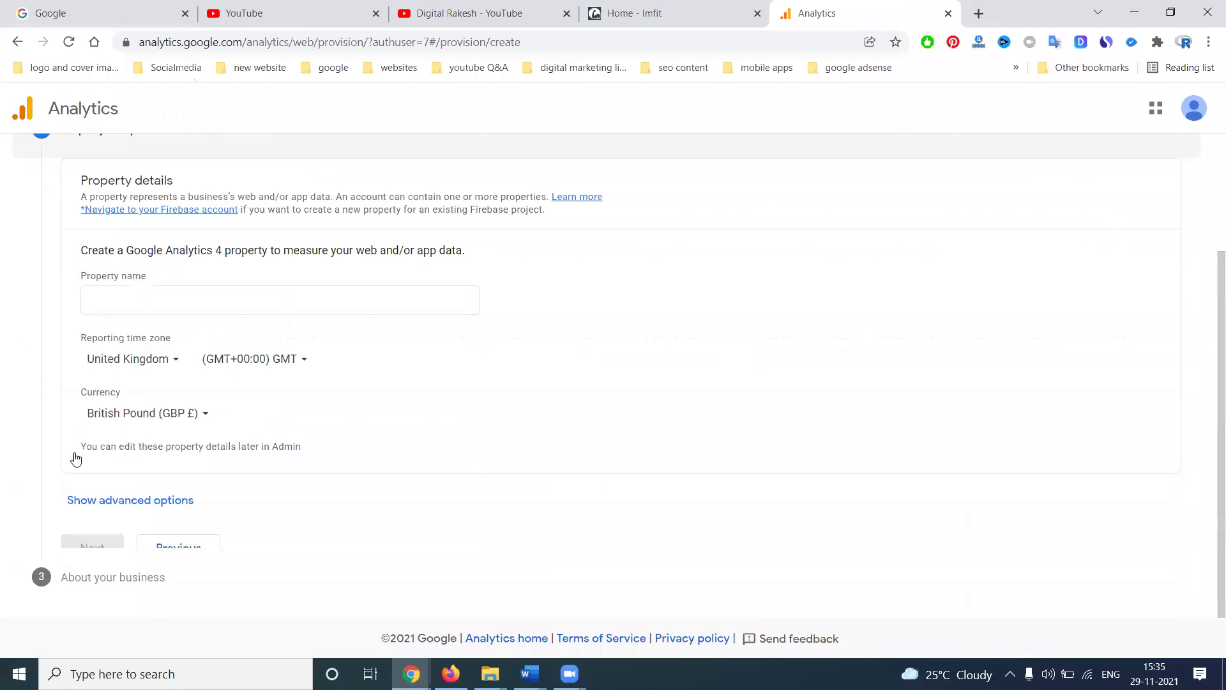
Step: Name the property imfit and set its reporting time zone country to India
click(152, 270)
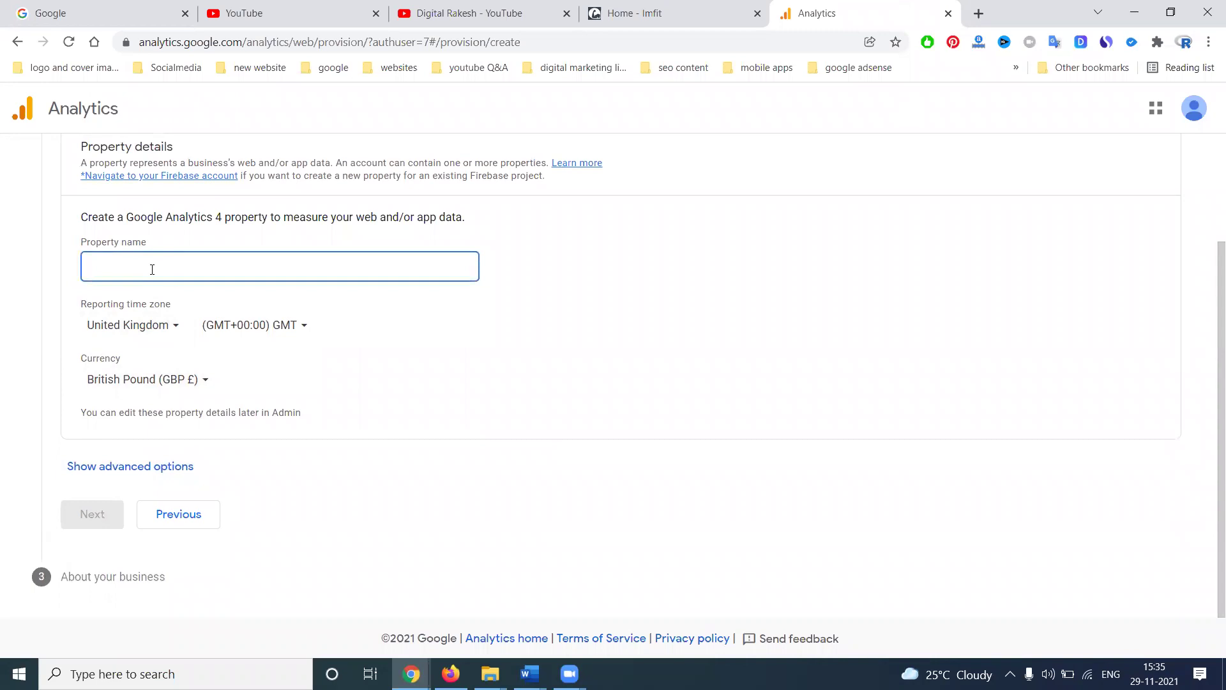
text(imfit)
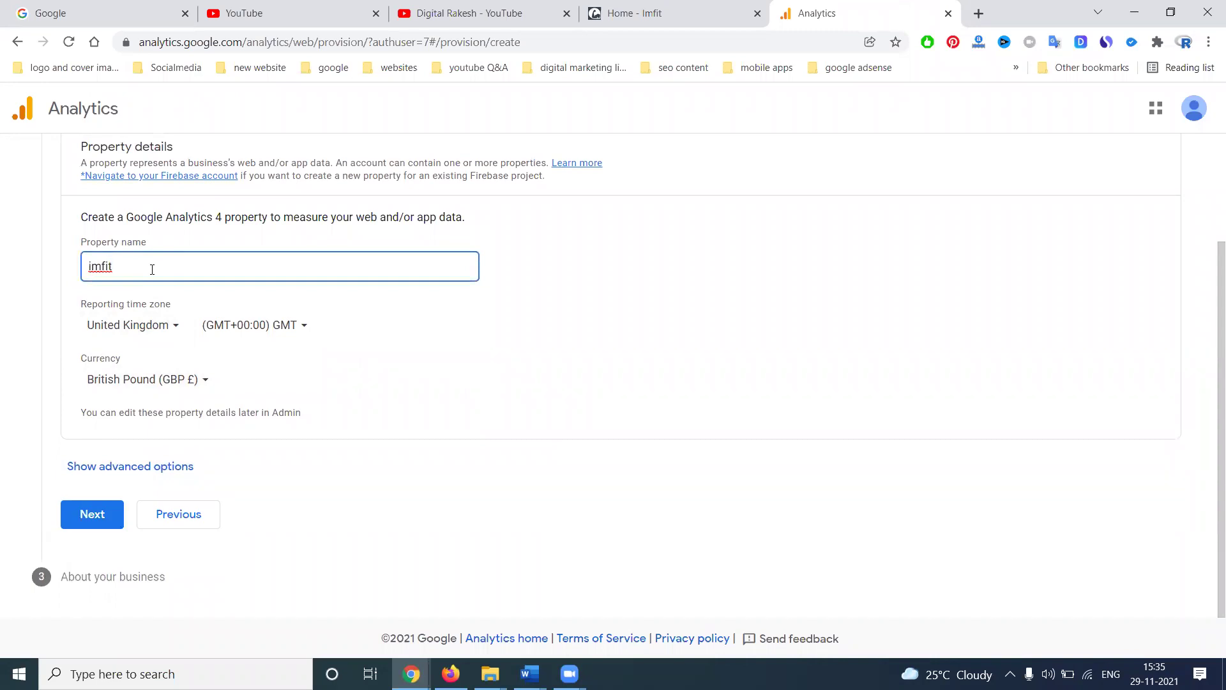
click(162, 325)
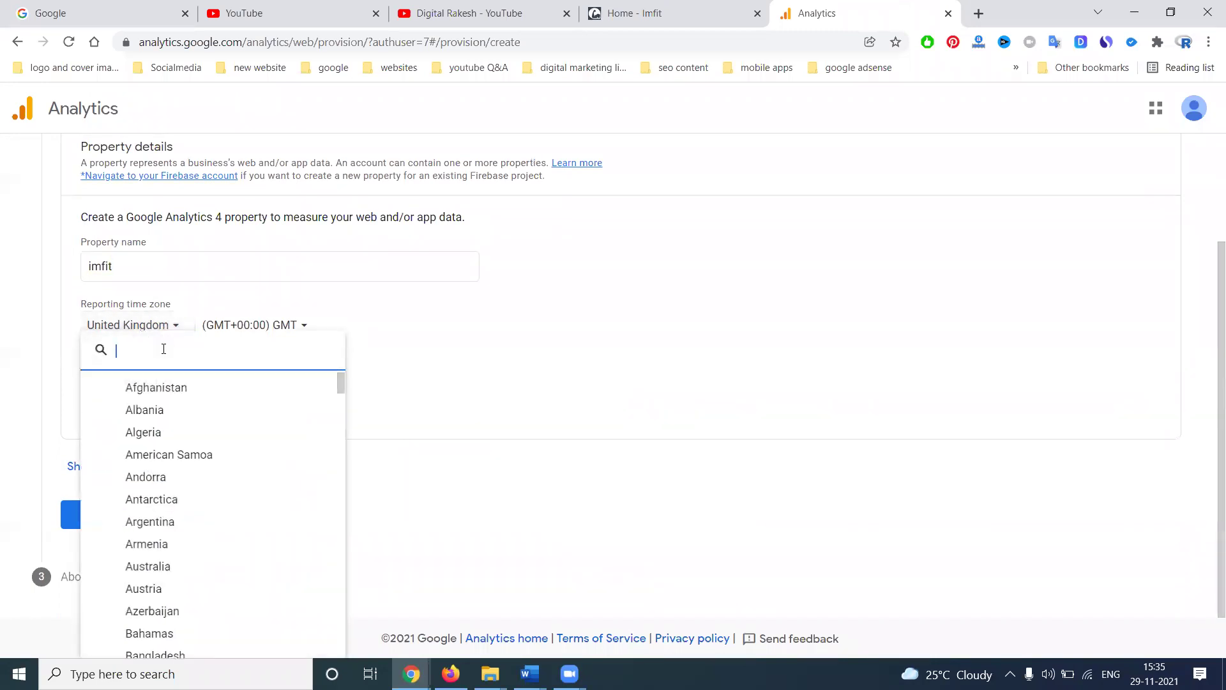
text(i)
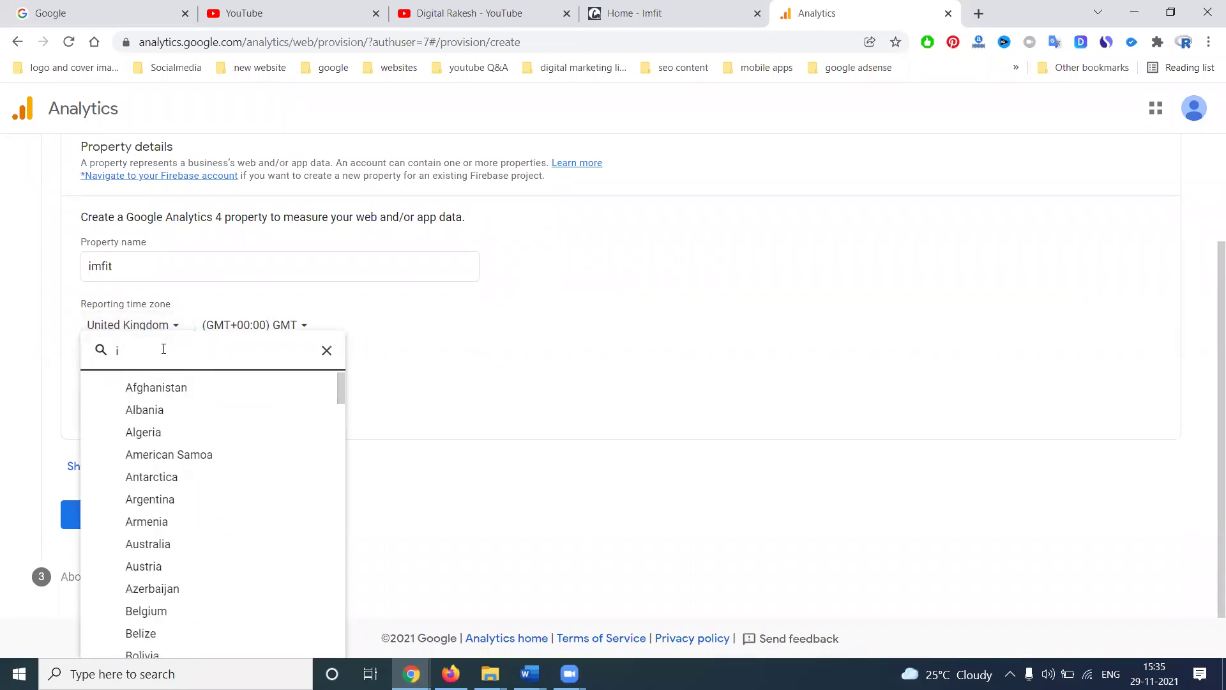
text(n)
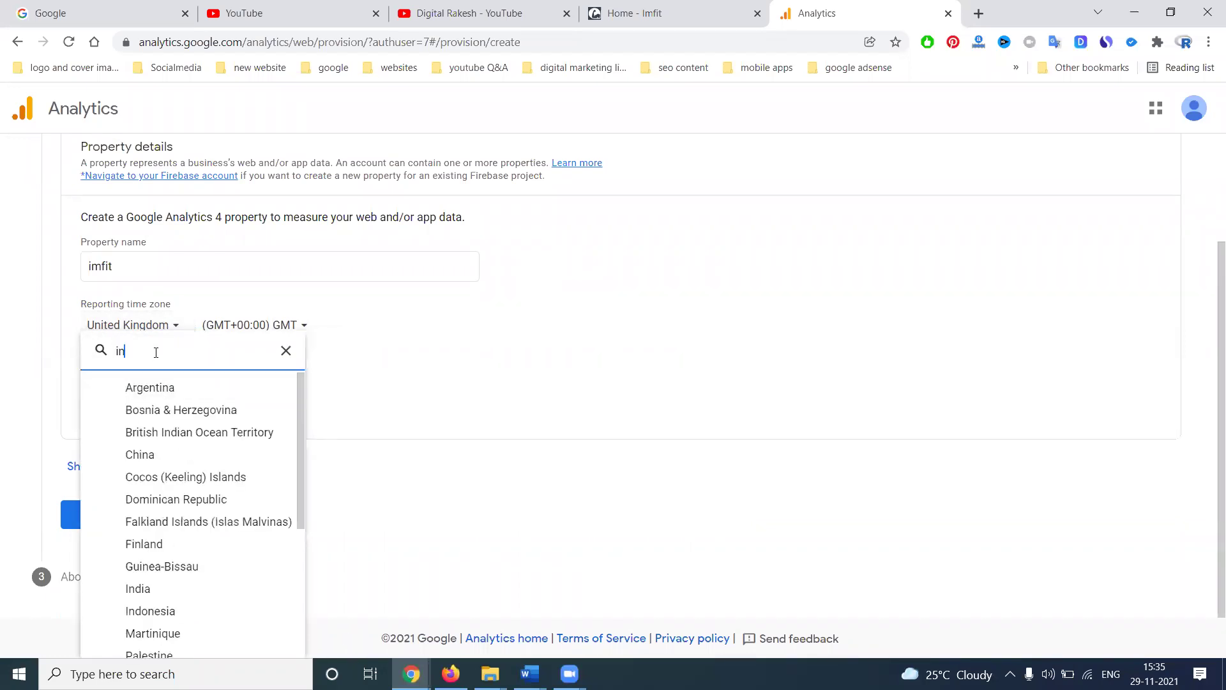
text(dia)
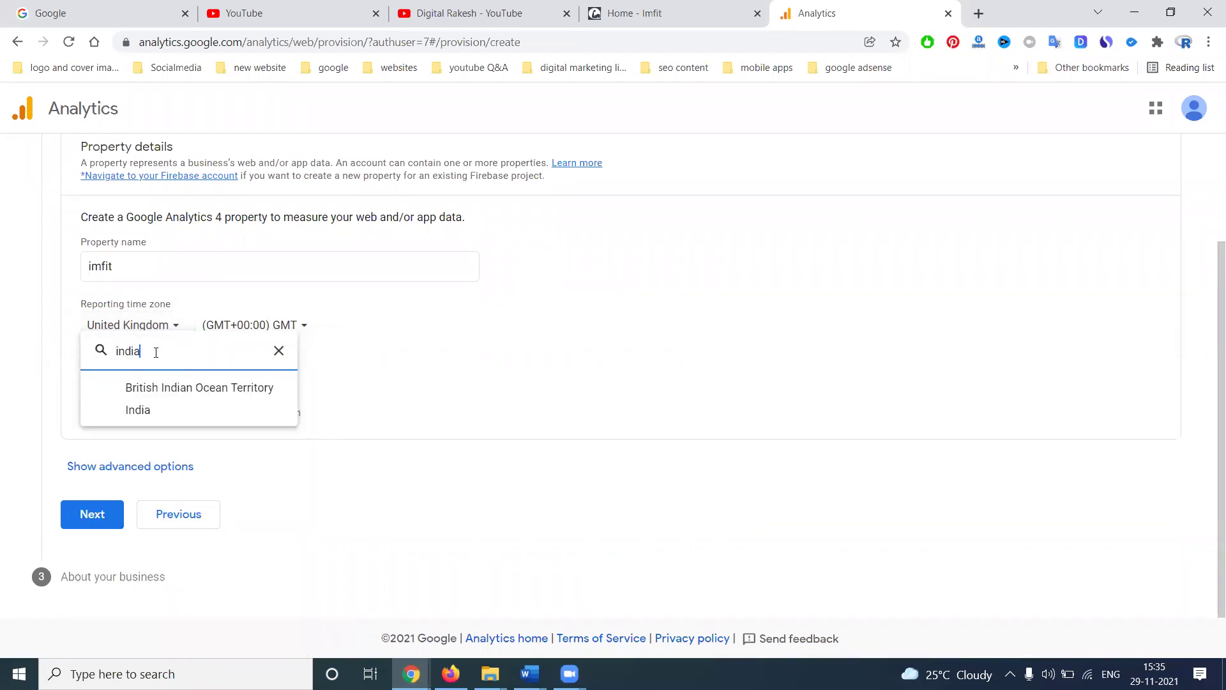
click(157, 408)
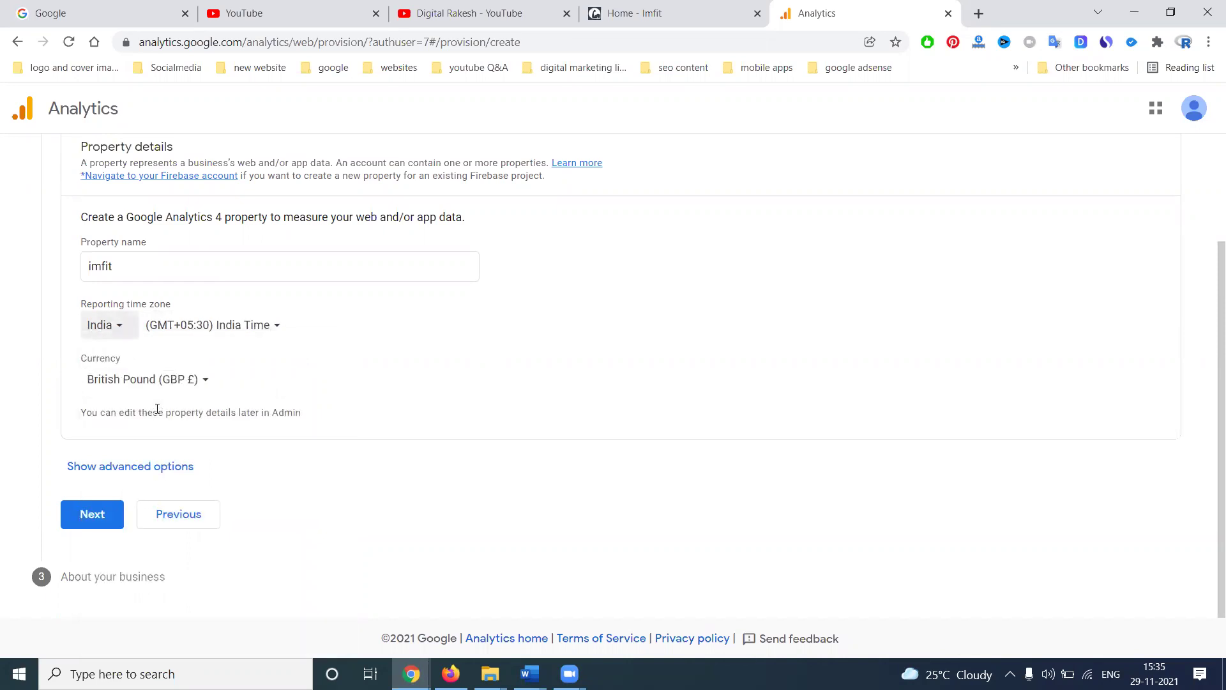
Step: Set the property's currency to Indian Rupee (INR ₹)
click(195, 383)
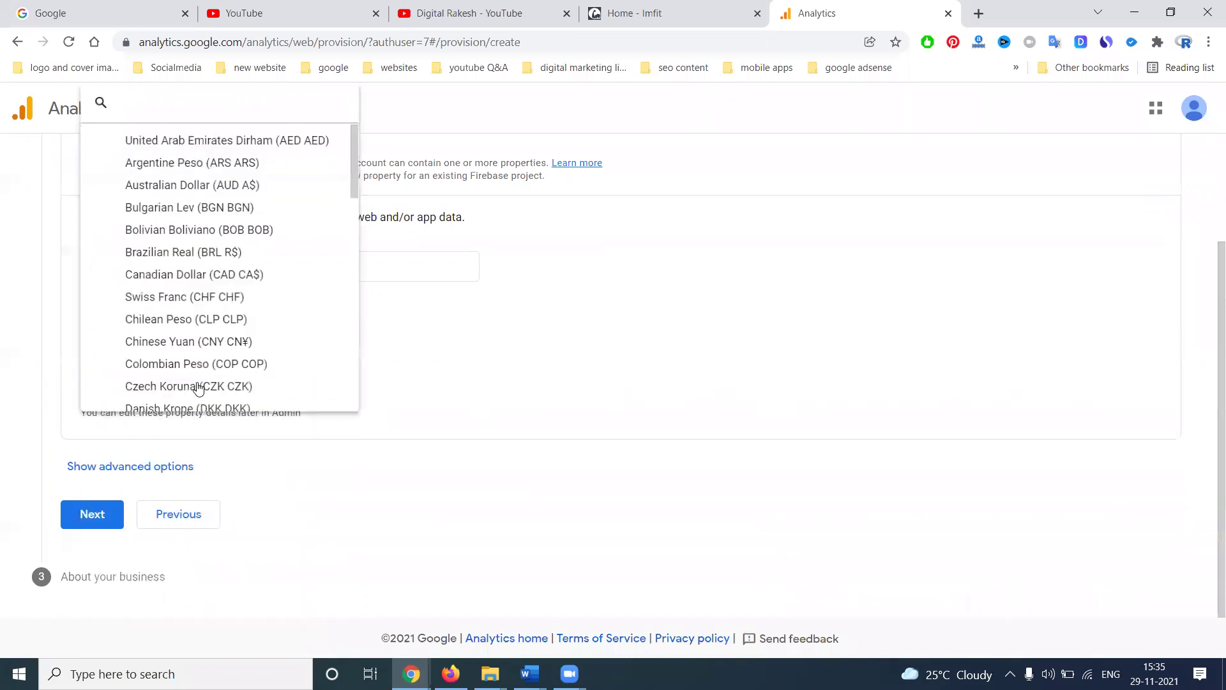
scroll(200, 344, down, 5)
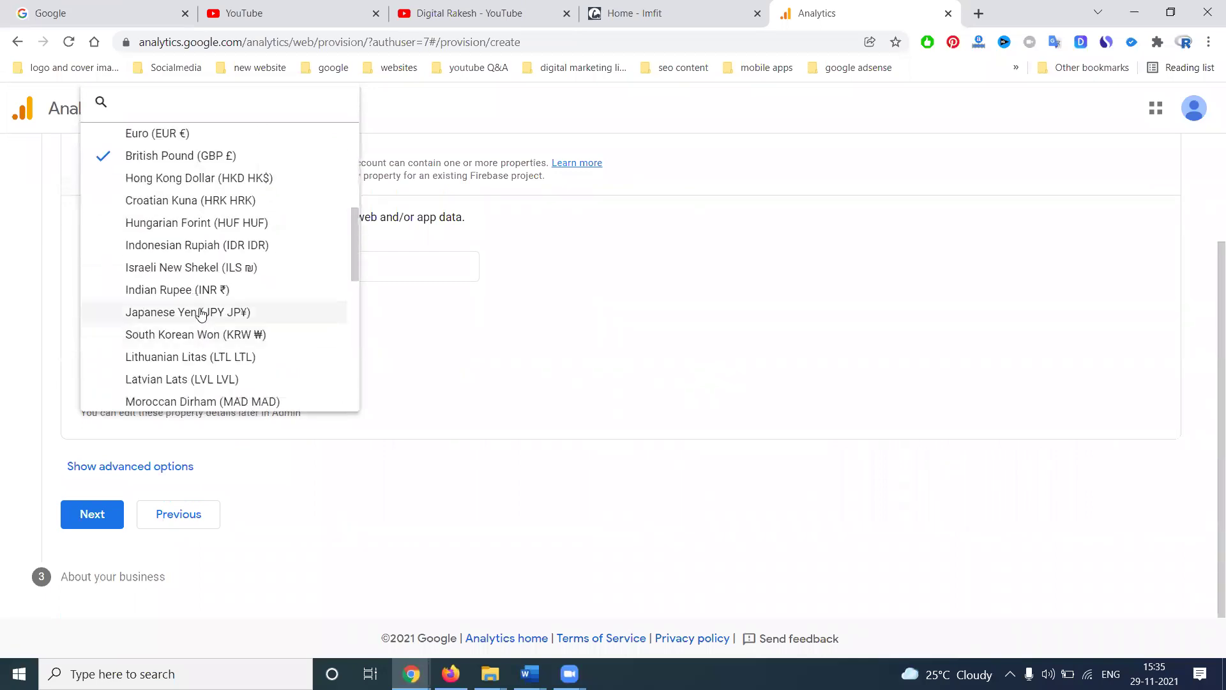
click(182, 289)
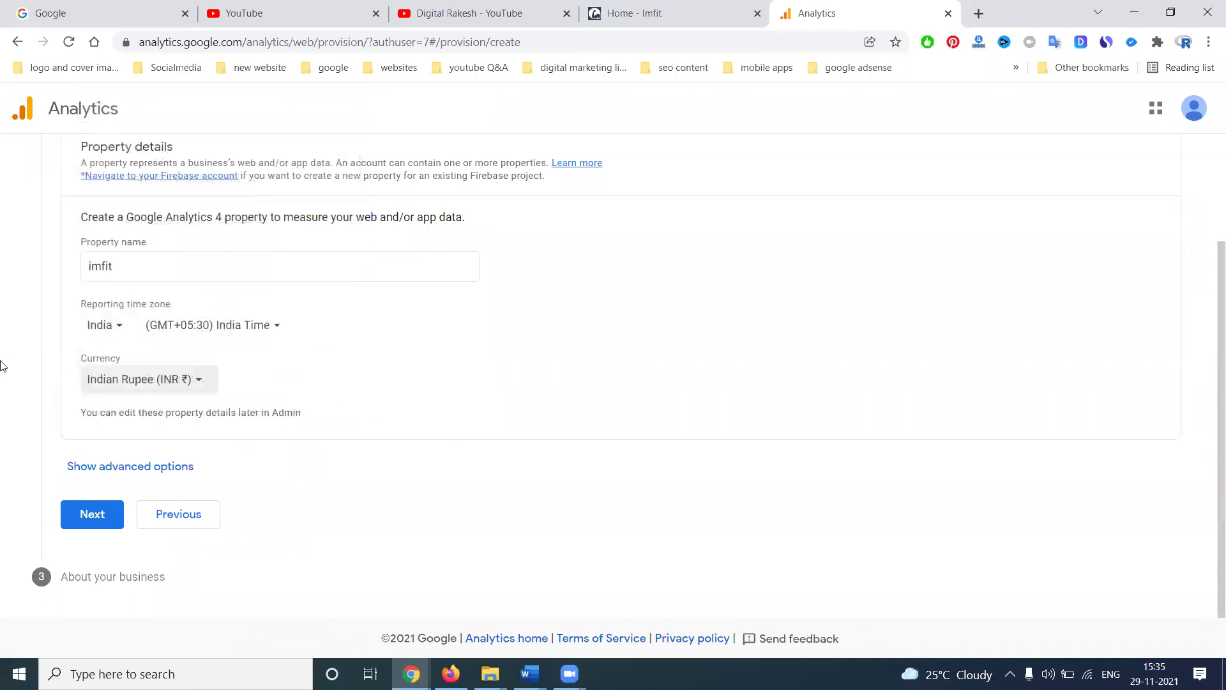
Step: Show the advanced options and turn on creation of a Universal Analytics property
click(111, 469)
scroll(384, 359, down, 2)
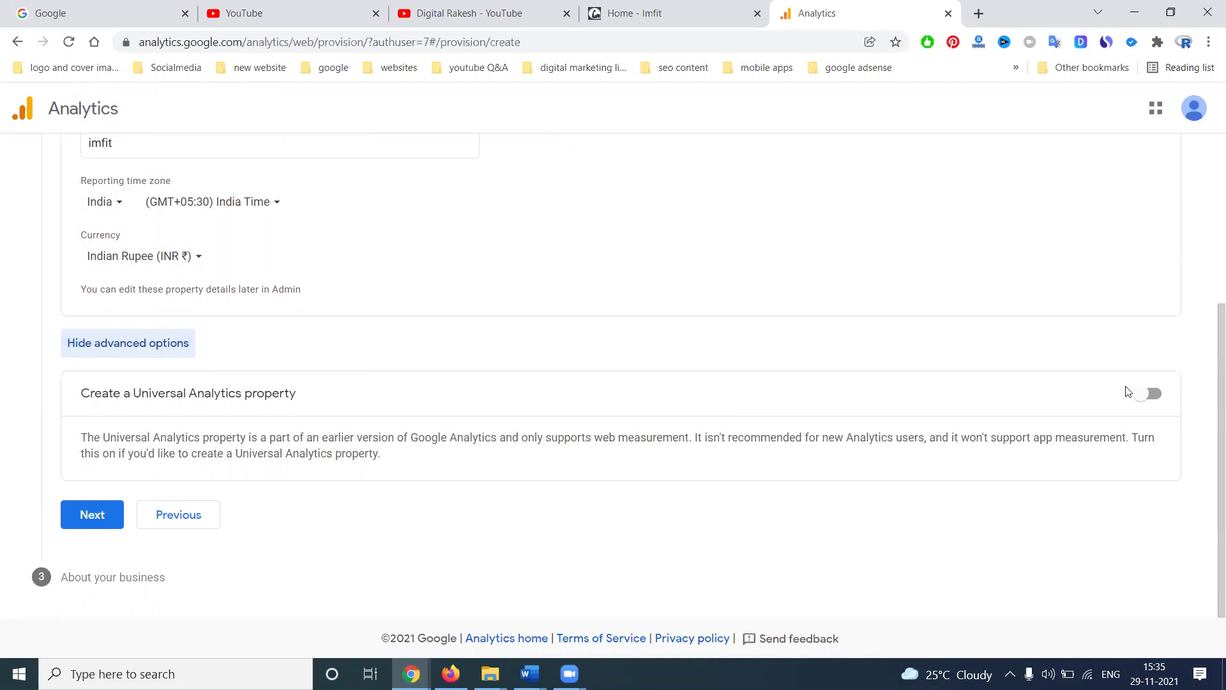
click(1152, 394)
scroll(258, 391, down, 3)
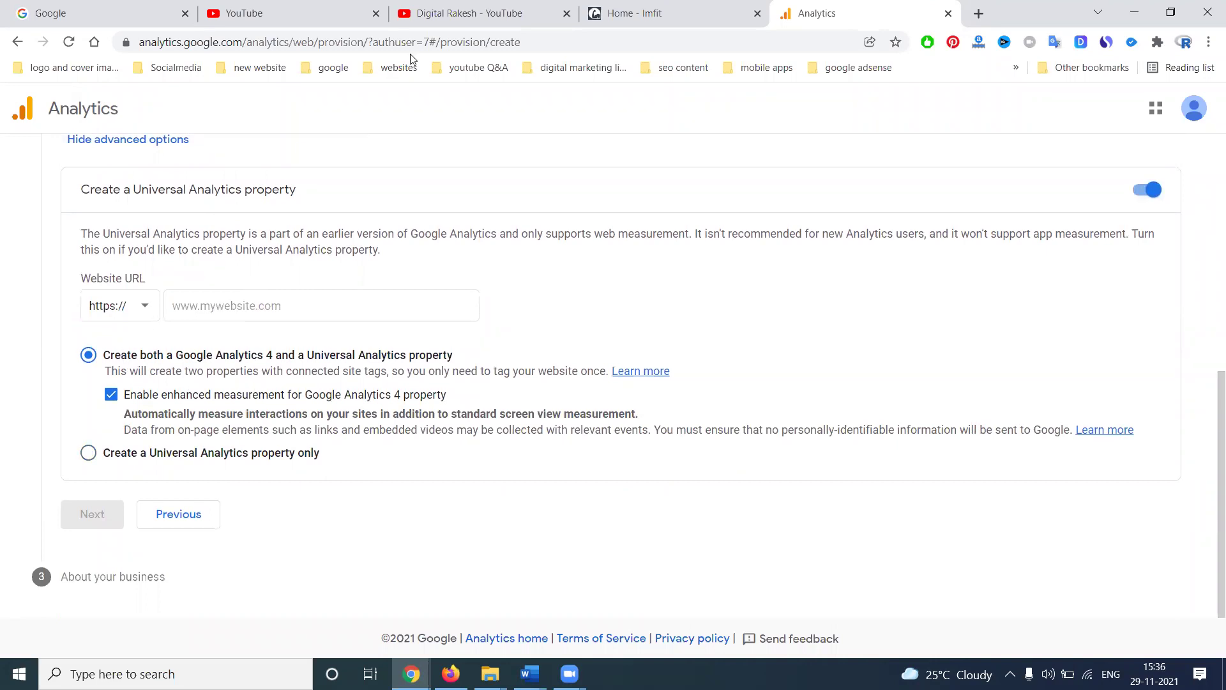
click(697, 13)
click(448, 13)
click(400, 36)
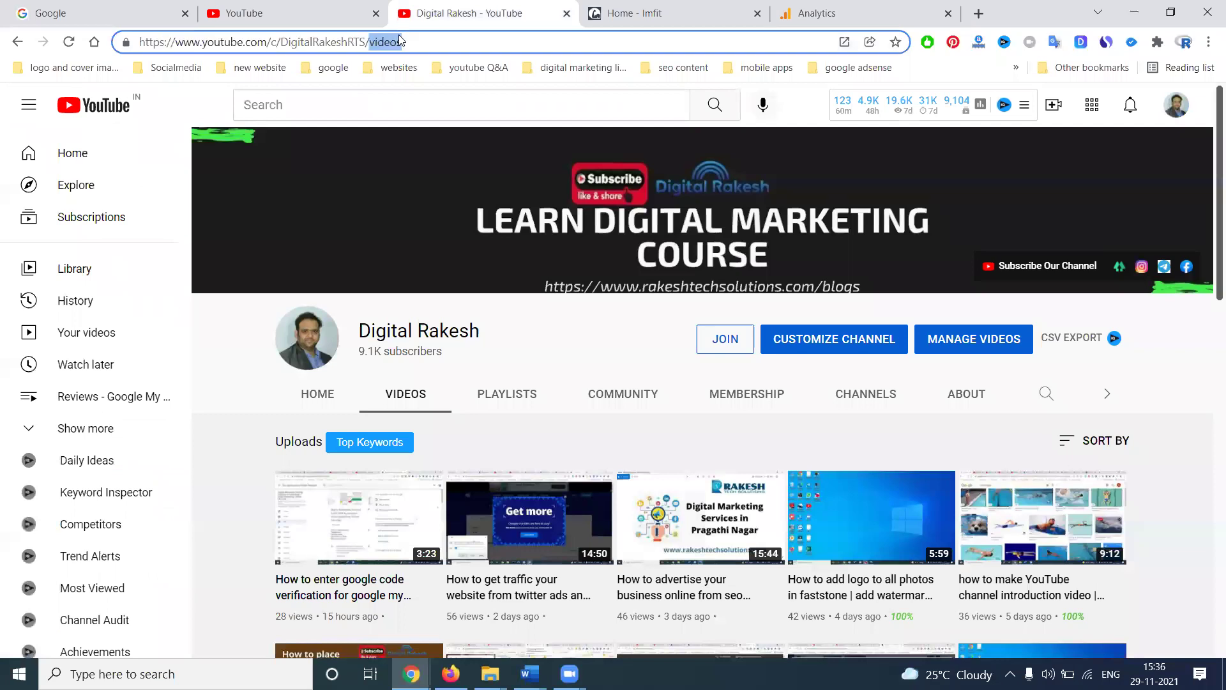
Step: Copy the full web address of the open Imfit website
click(613, 13)
click(438, 35)
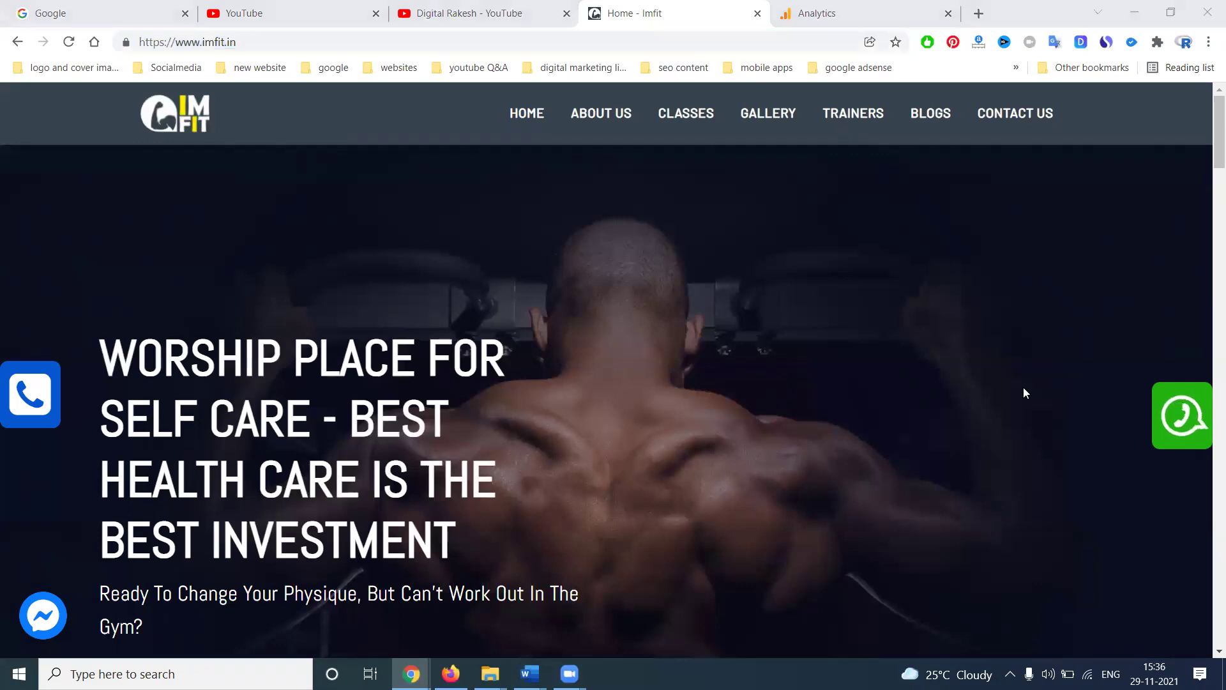
click(597, 43)
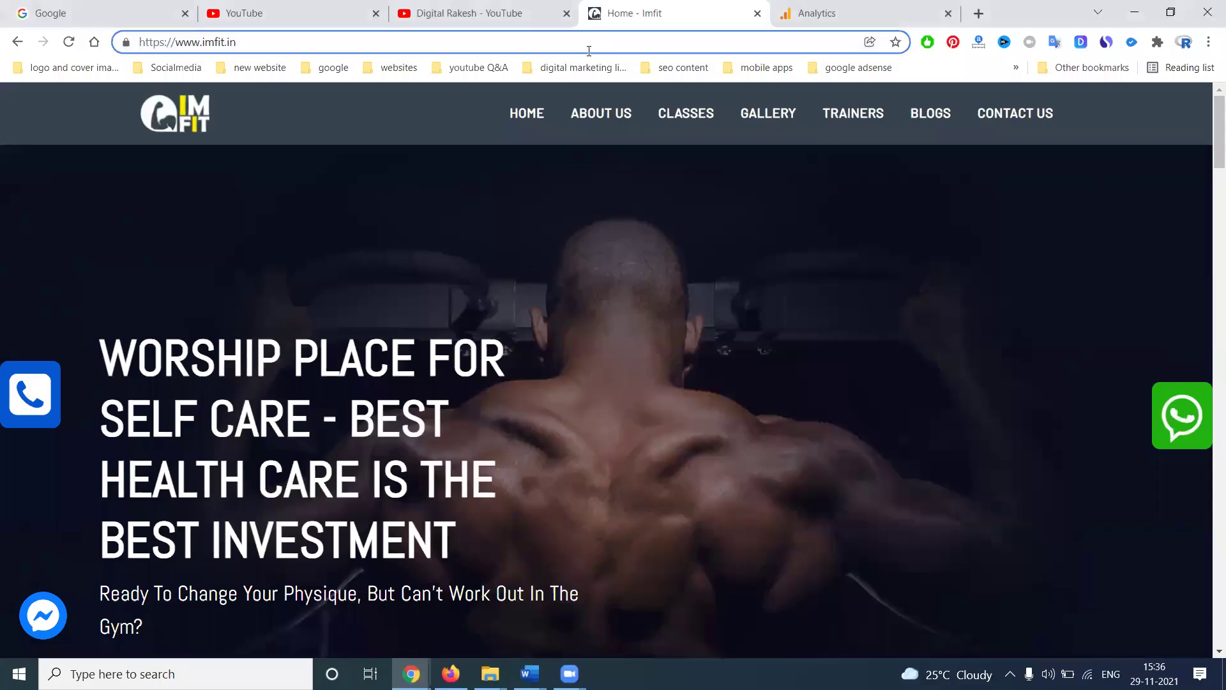
key(ctrl+c)
click(824, 13)
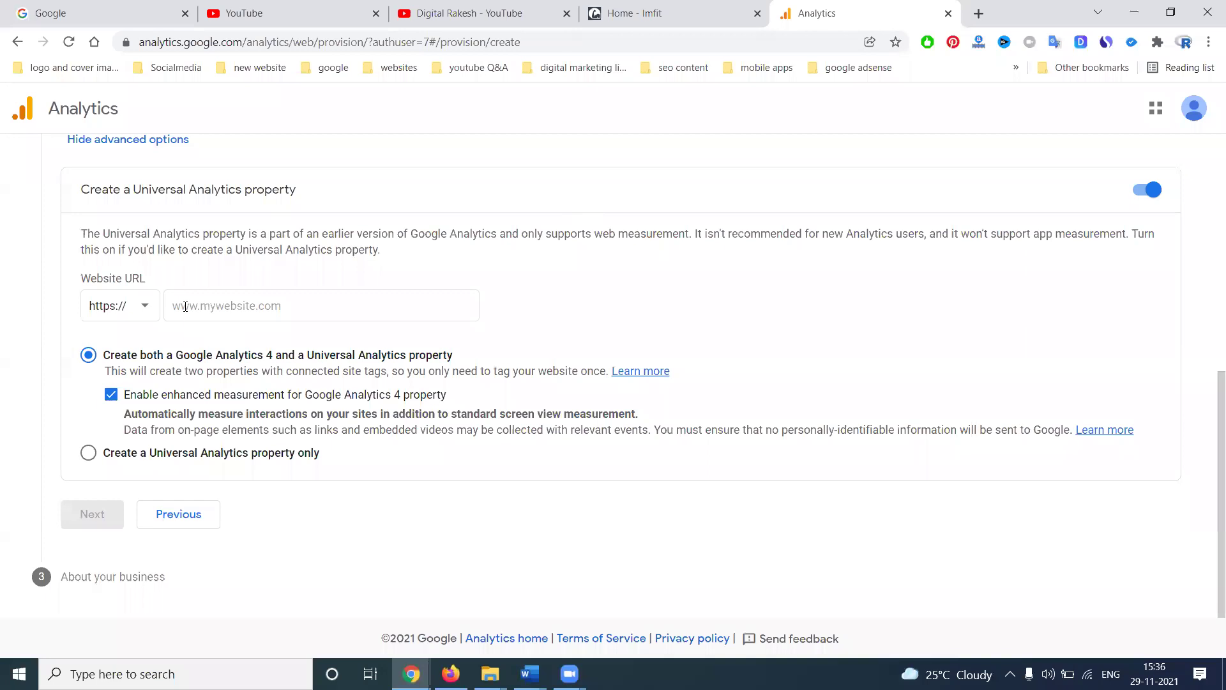
click(199, 305)
key(ctrl+v)
drag(210, 305, 146, 311)
key(BackSpace)
click(273, 311)
key(BackSpace)
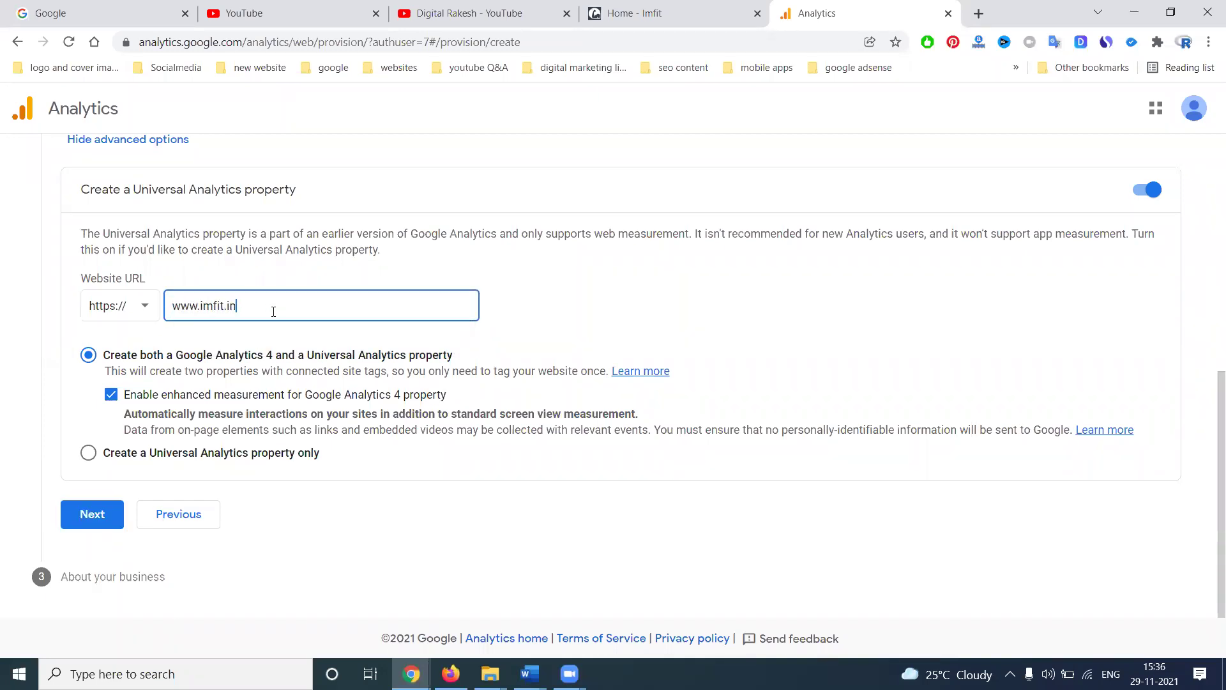
click(23, 348)
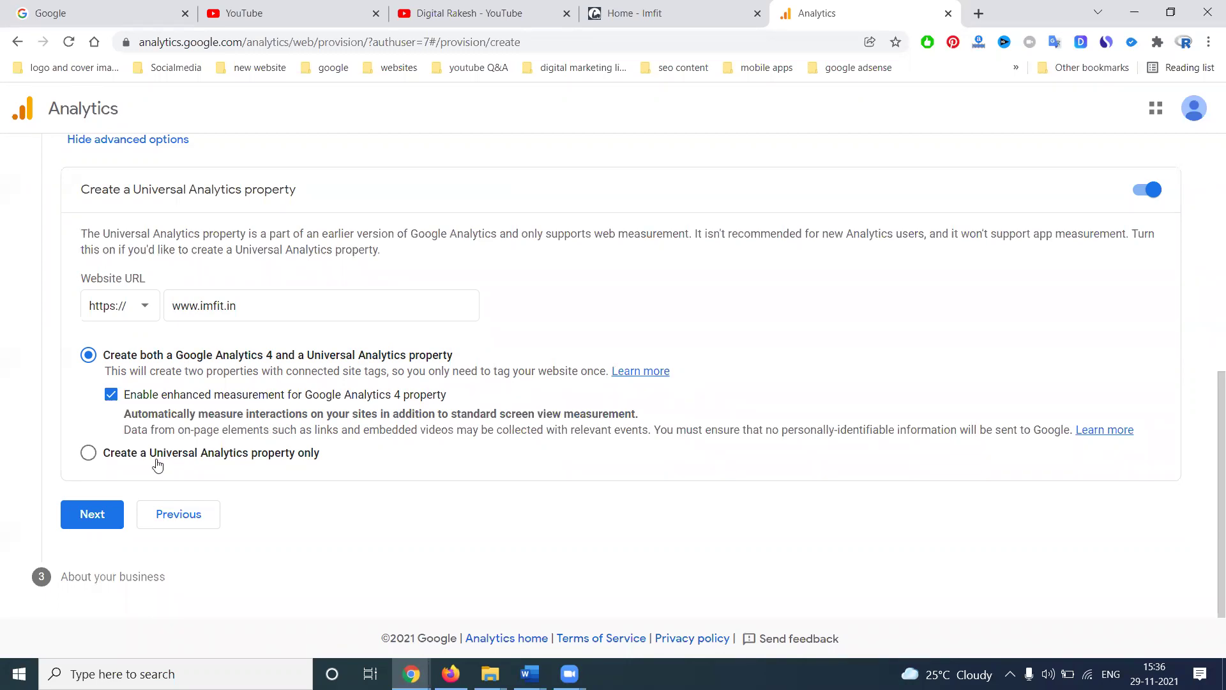
click(95, 514)
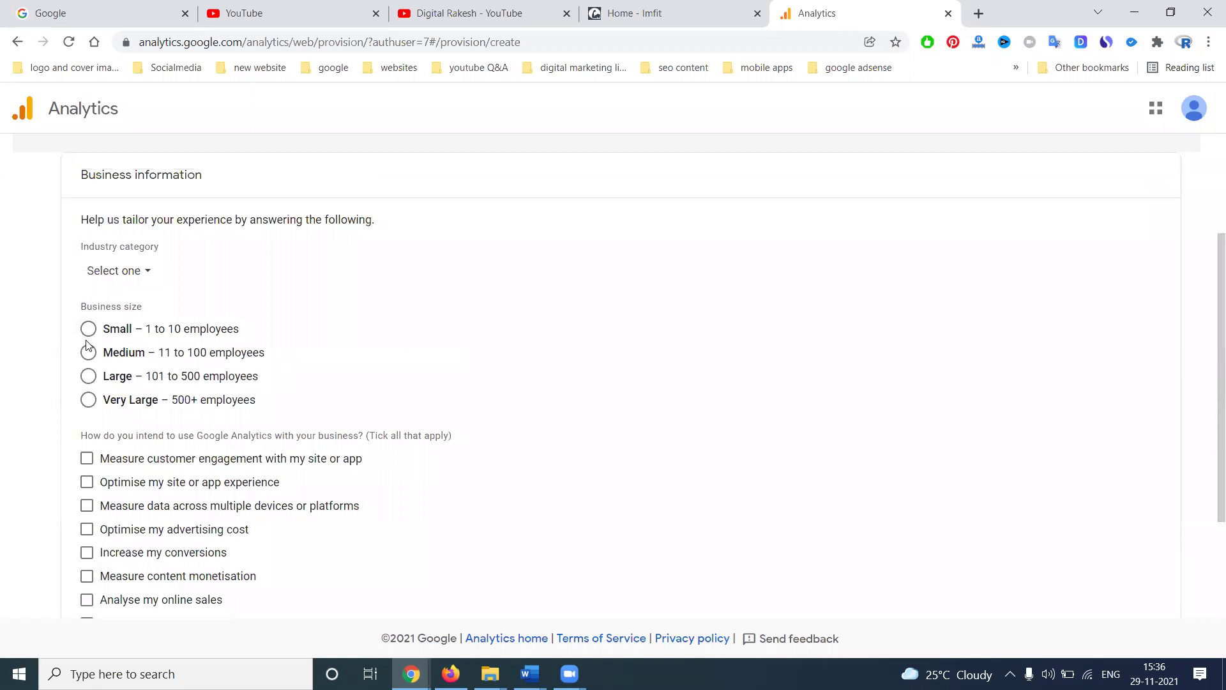
Step: Set the industry category to Health and the business size to Small (1 to 10 employees)
click(116, 271)
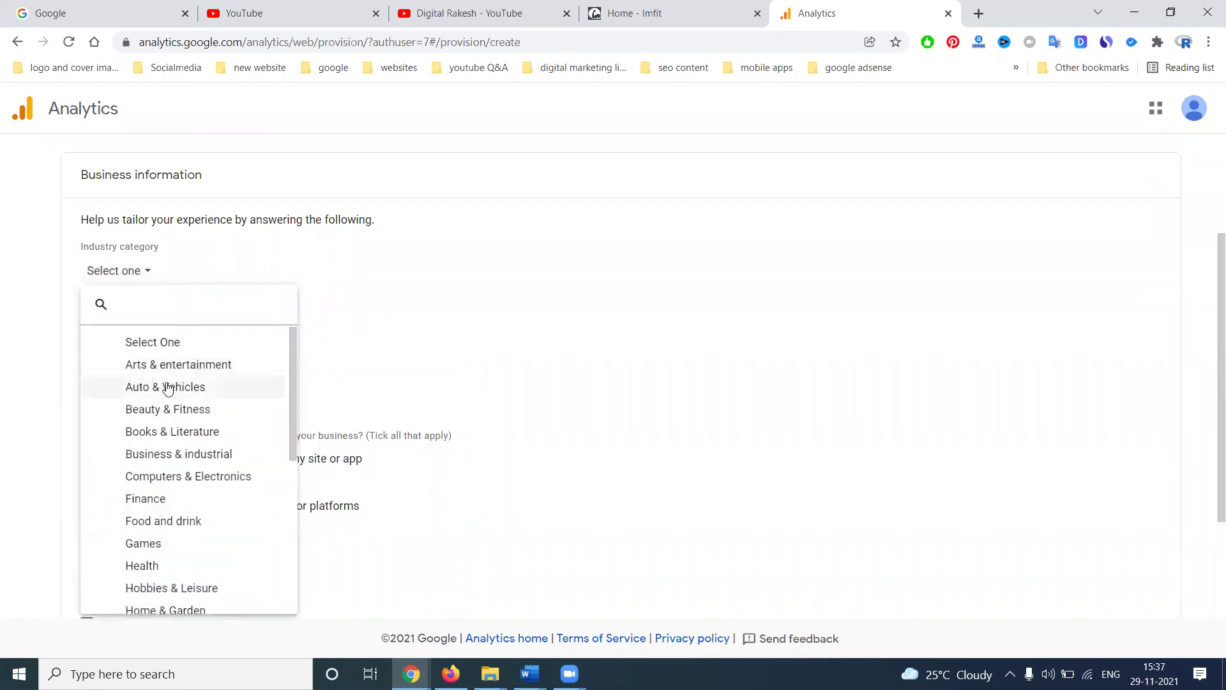
scroll(165, 388, down, 1)
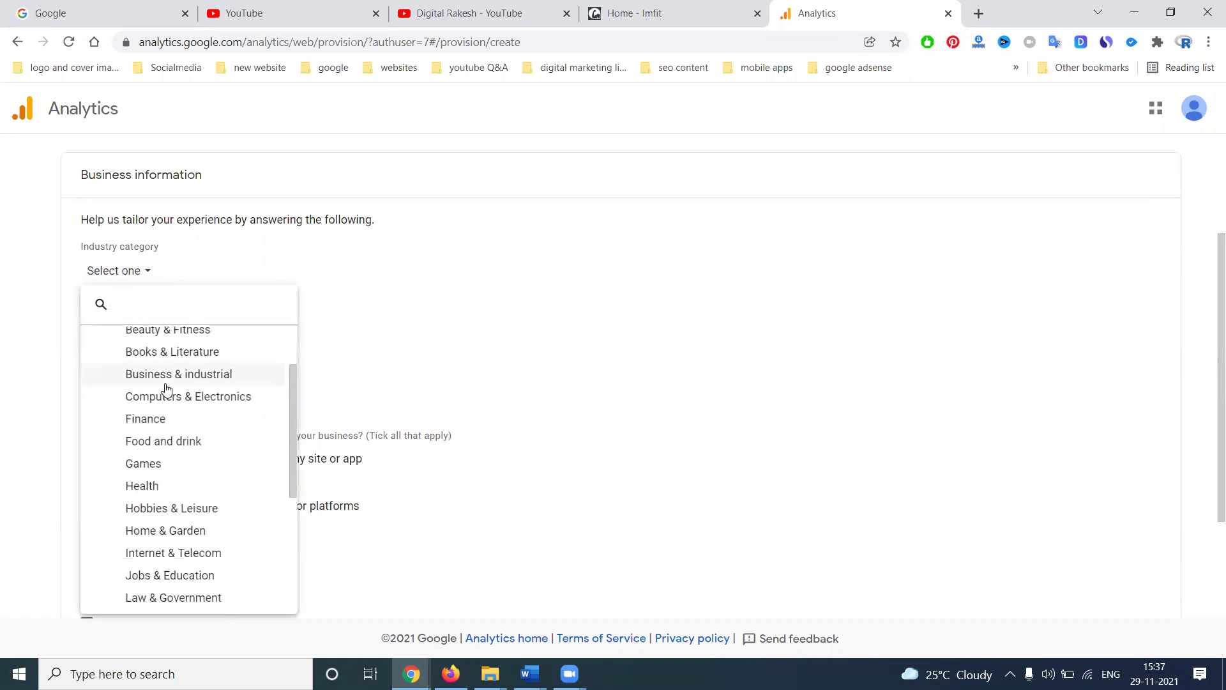
scroll(166, 389, down, 1)
scroll(165, 389, down, 1)
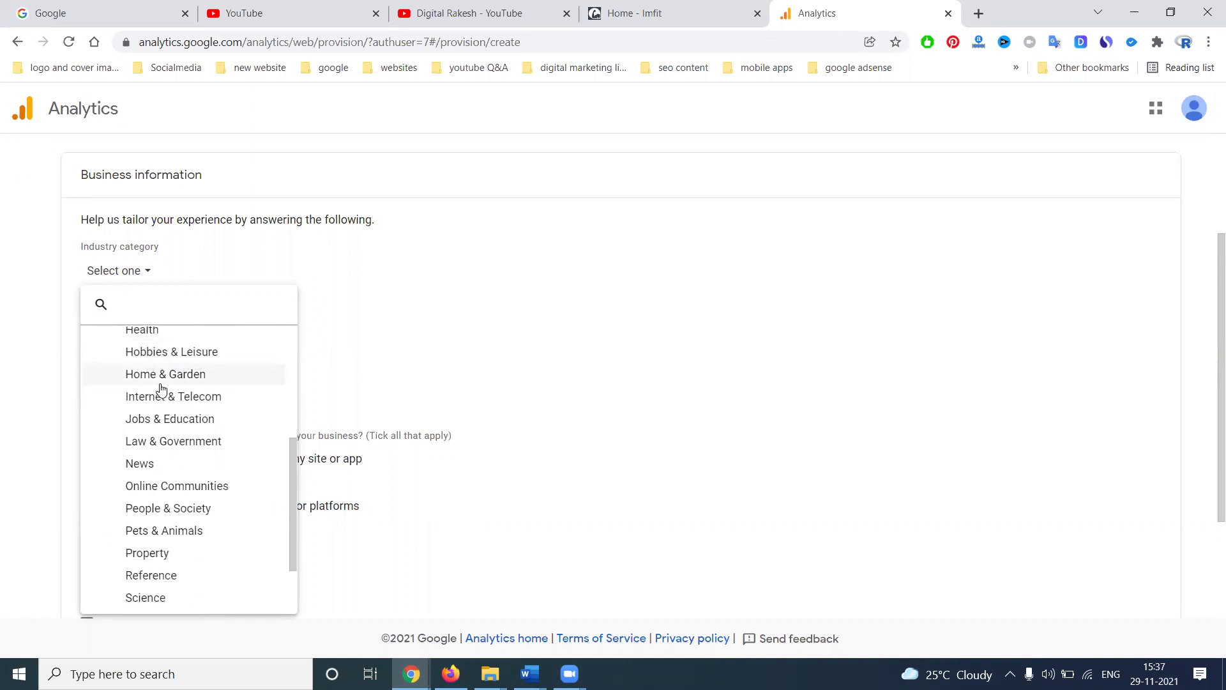
scroll(161, 390, down, 1)
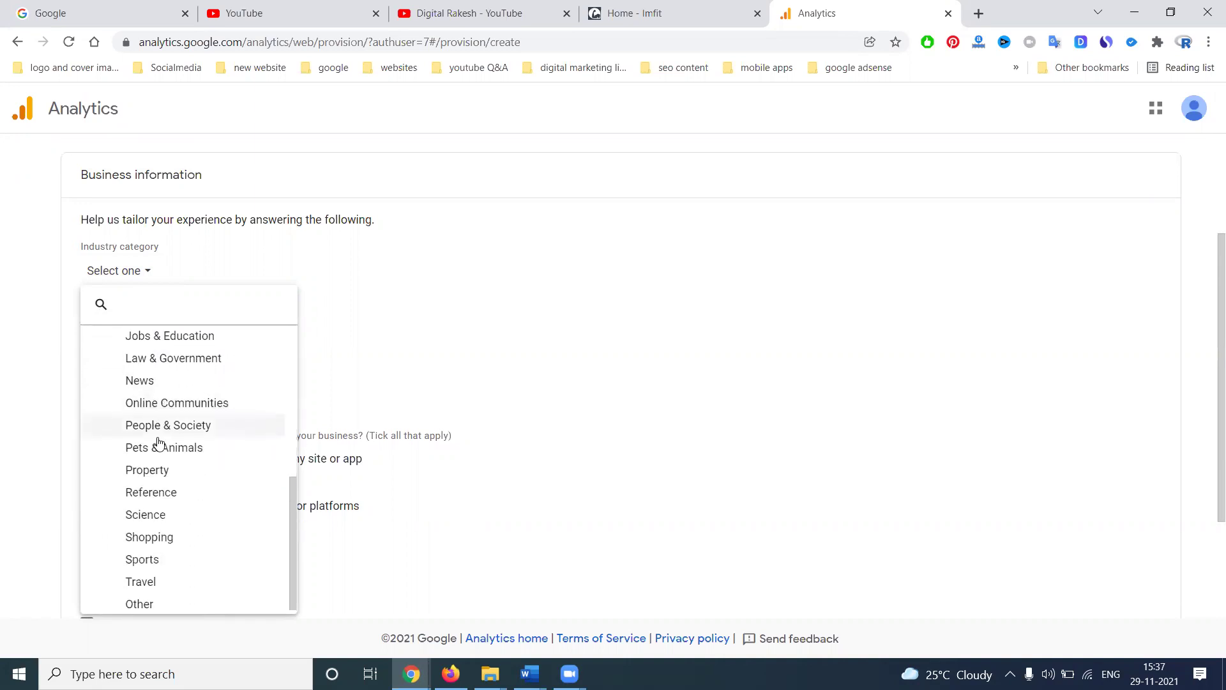
scroll(160, 447, up, 3)
scroll(158, 470, up, 2)
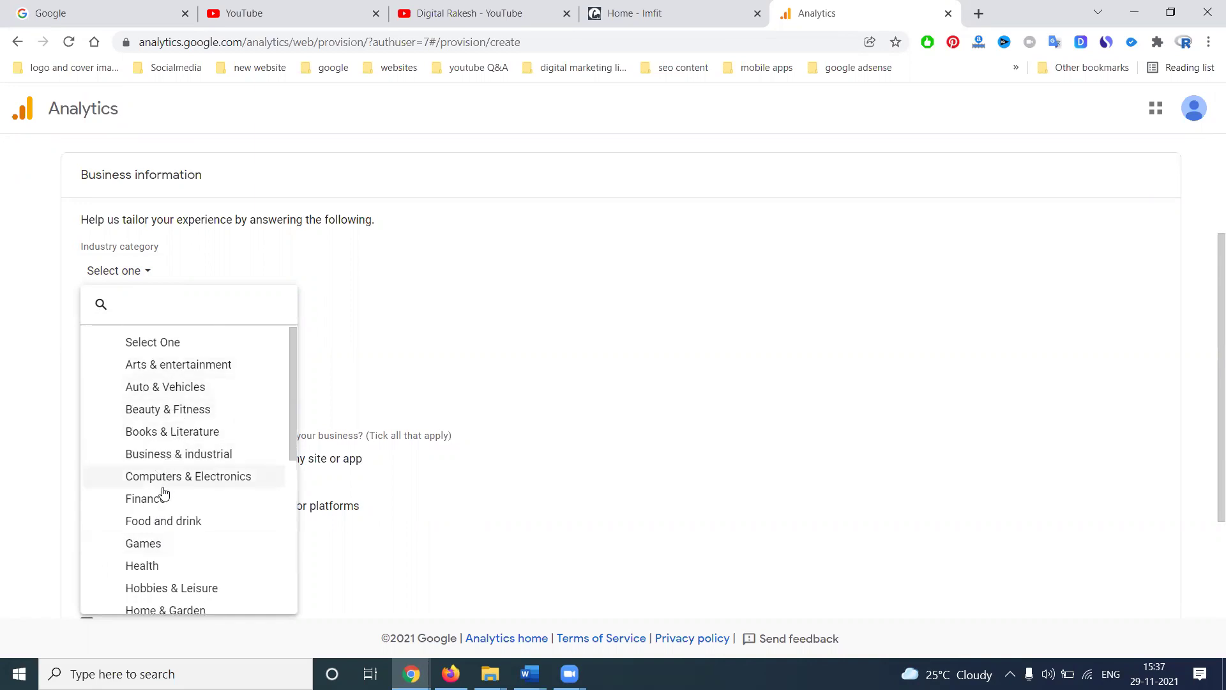
scroll(159, 502, down, 1)
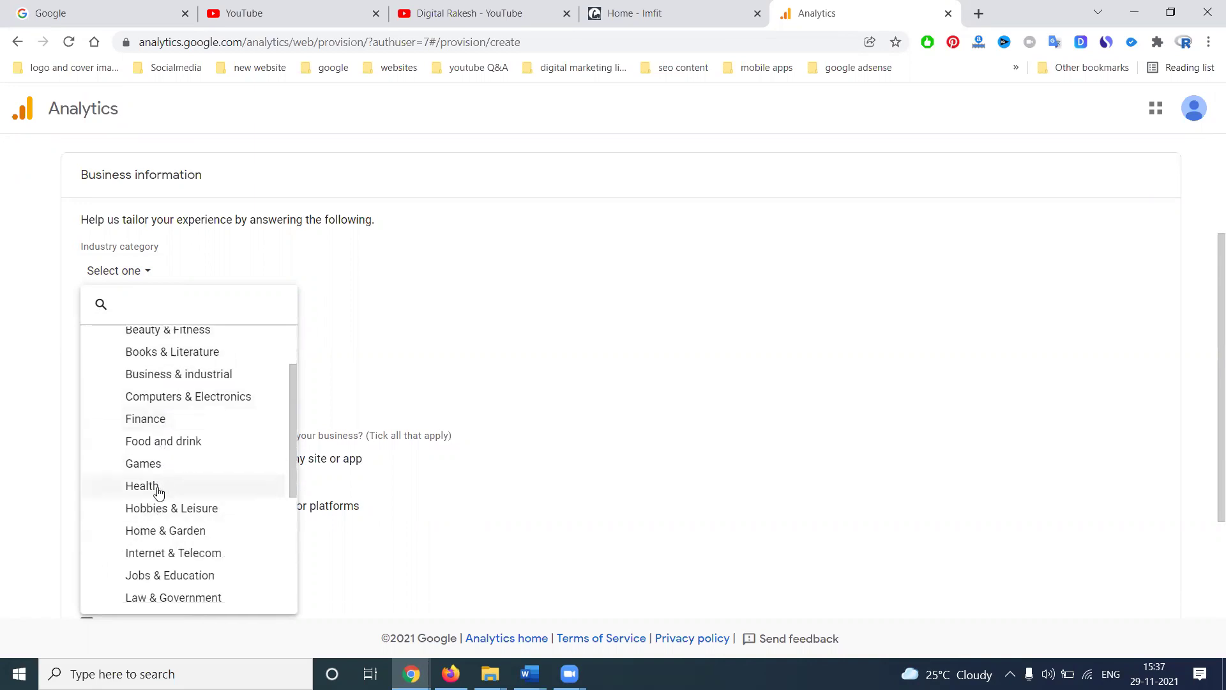
click(157, 488)
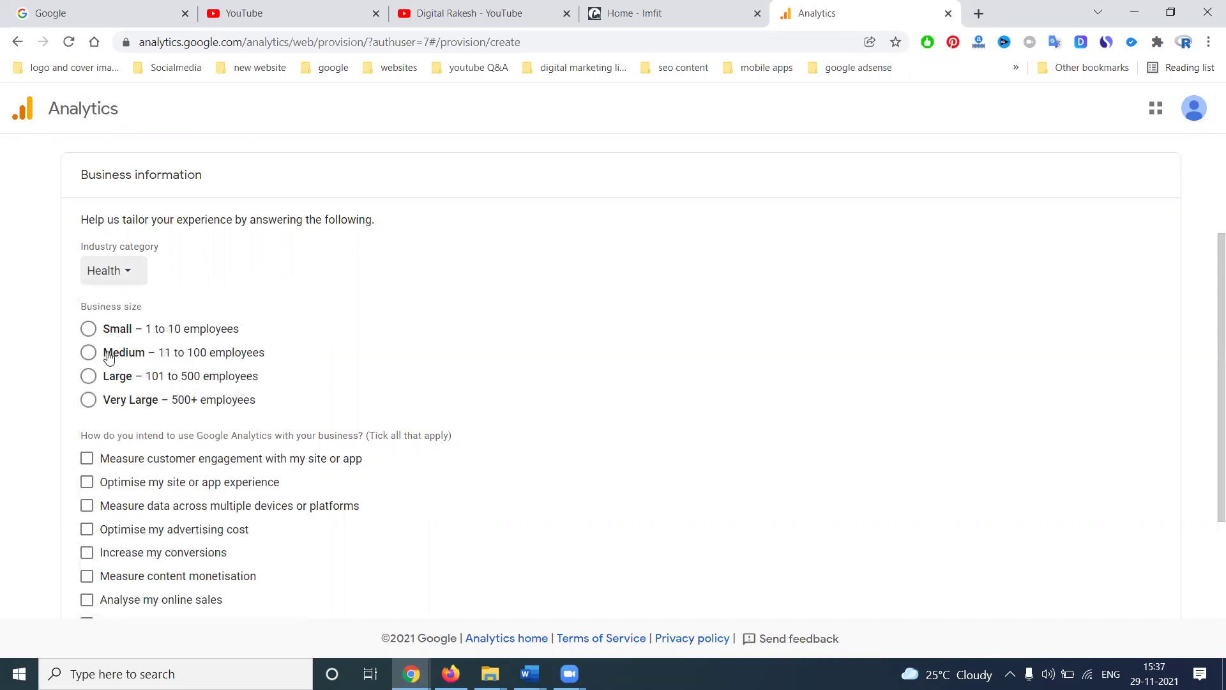
click(111, 331)
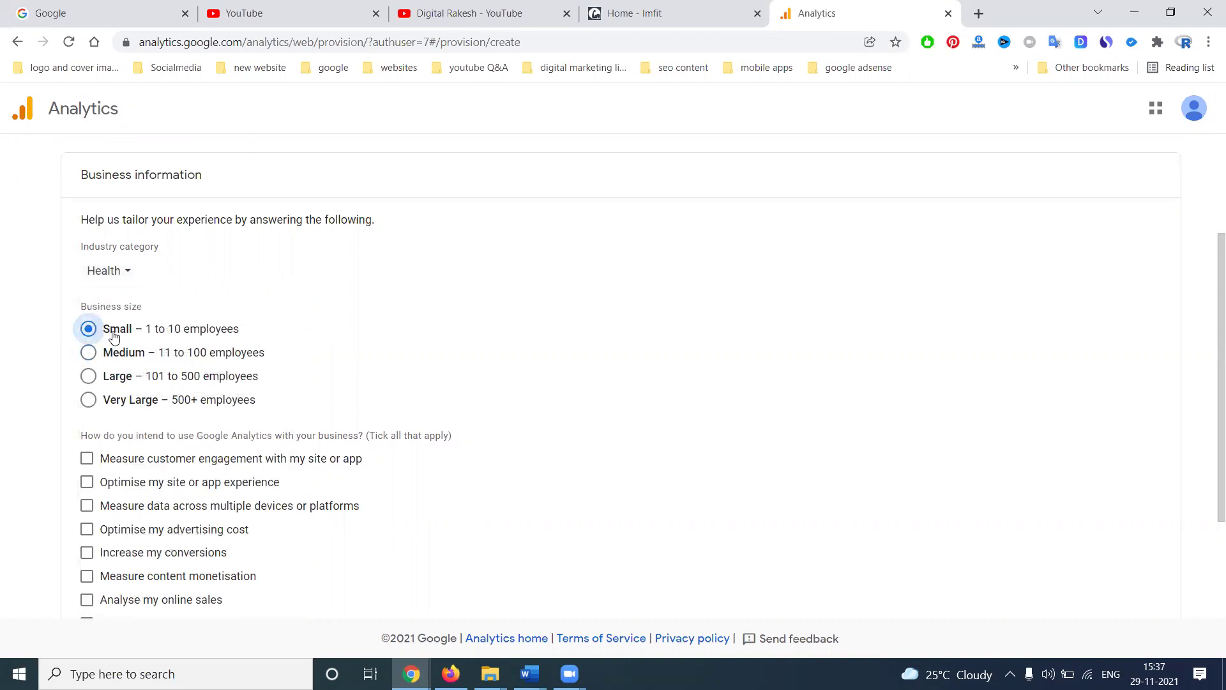
Step: Tick every intended use of Google Analytics from customer engagement through lead generation, leaving out Other, and create the account
click(87, 459)
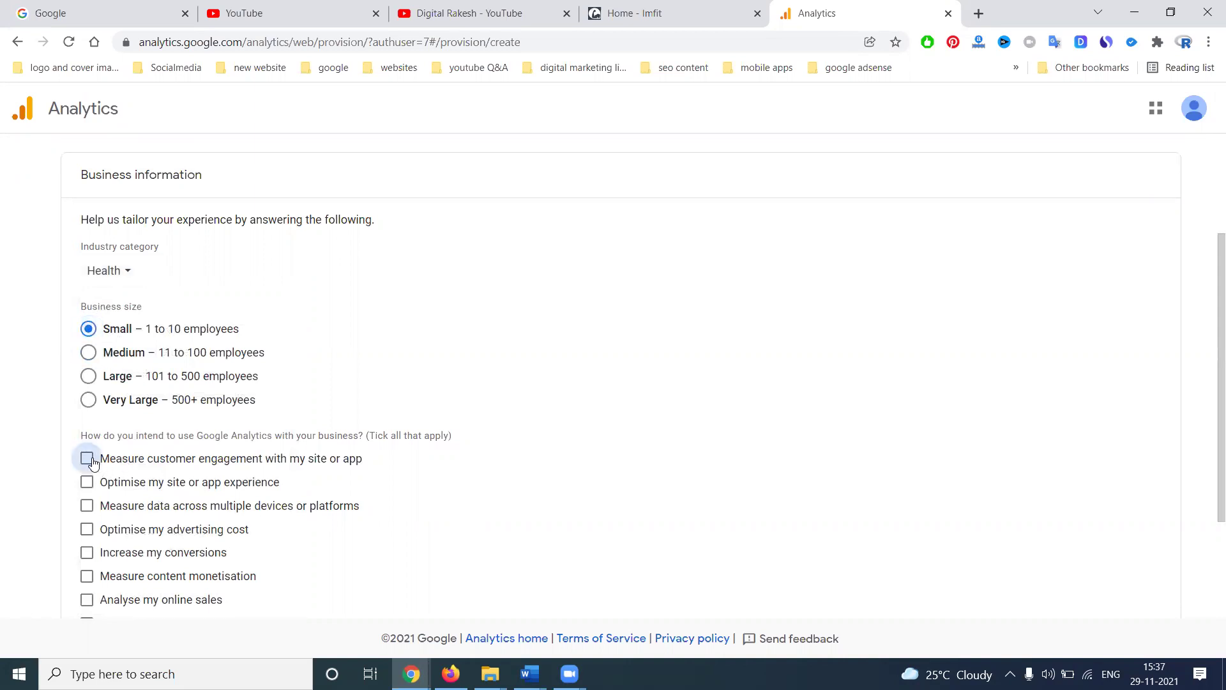
click(87, 484)
click(87, 529)
scroll(143, 469, down, 1)
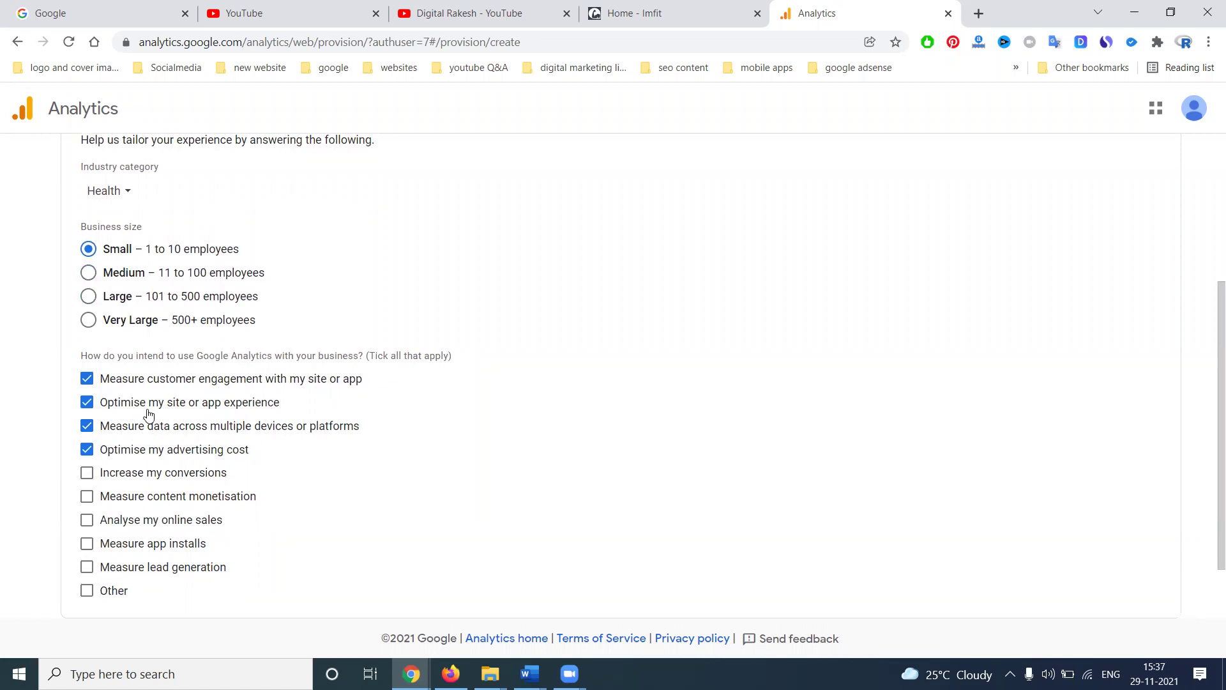
click(87, 474)
click(87, 496)
click(87, 520)
click(87, 543)
click(87, 567)
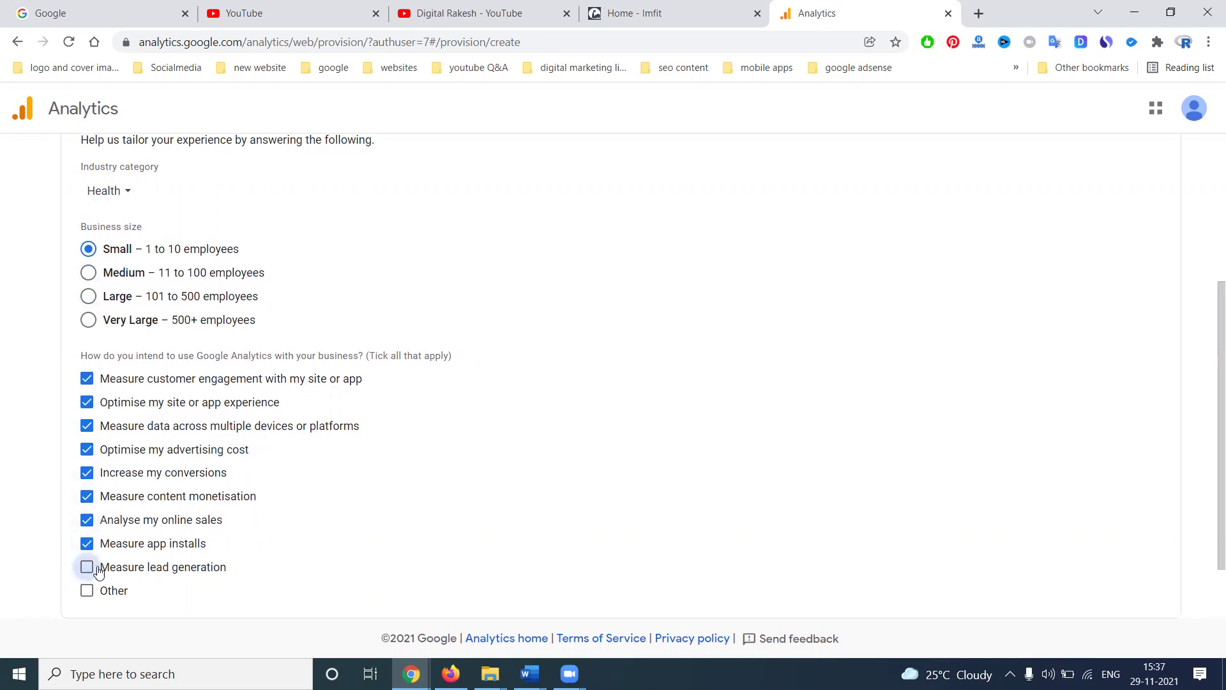
scroll(271, 521, down, 2)
click(106, 564)
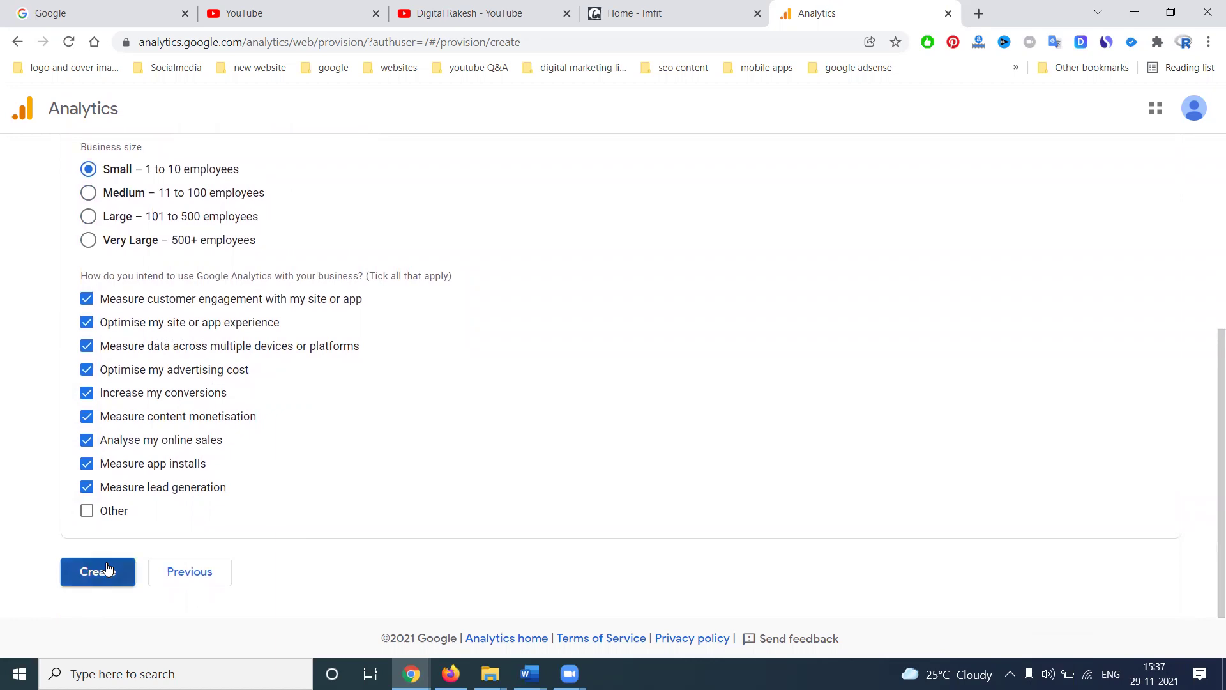
Step: Accept the GDPR Data Processing Terms and set the terms of service country to India
click(409, 402)
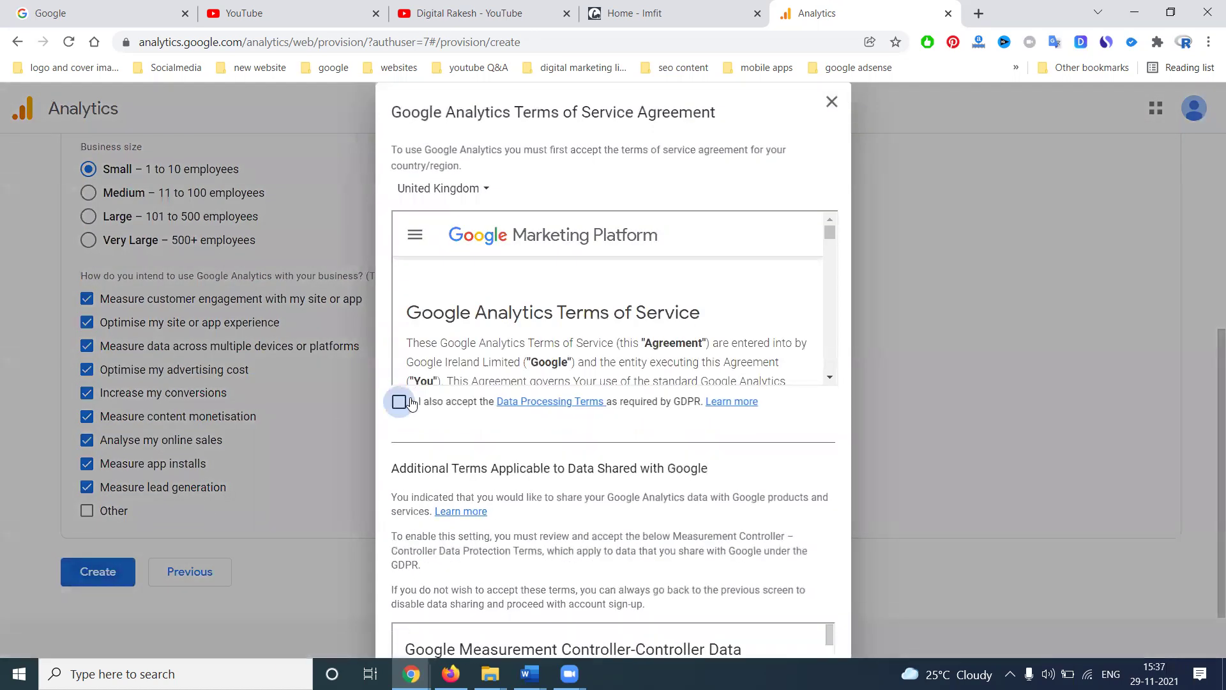
click(473, 201)
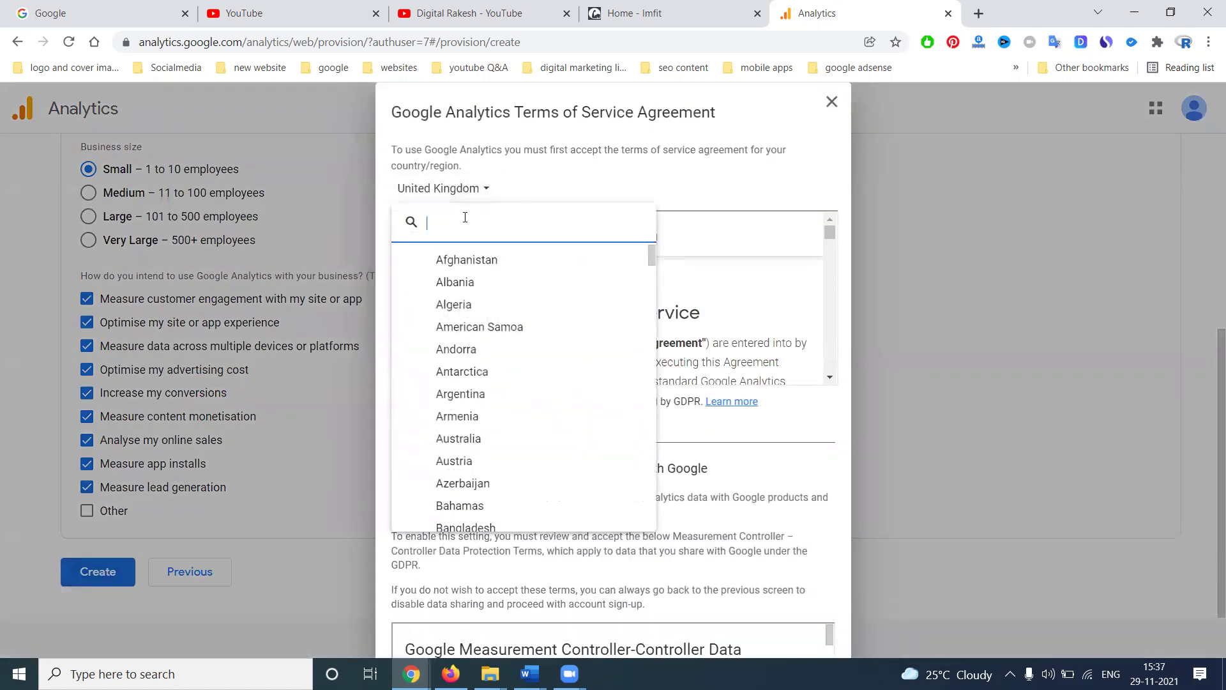
text(i)
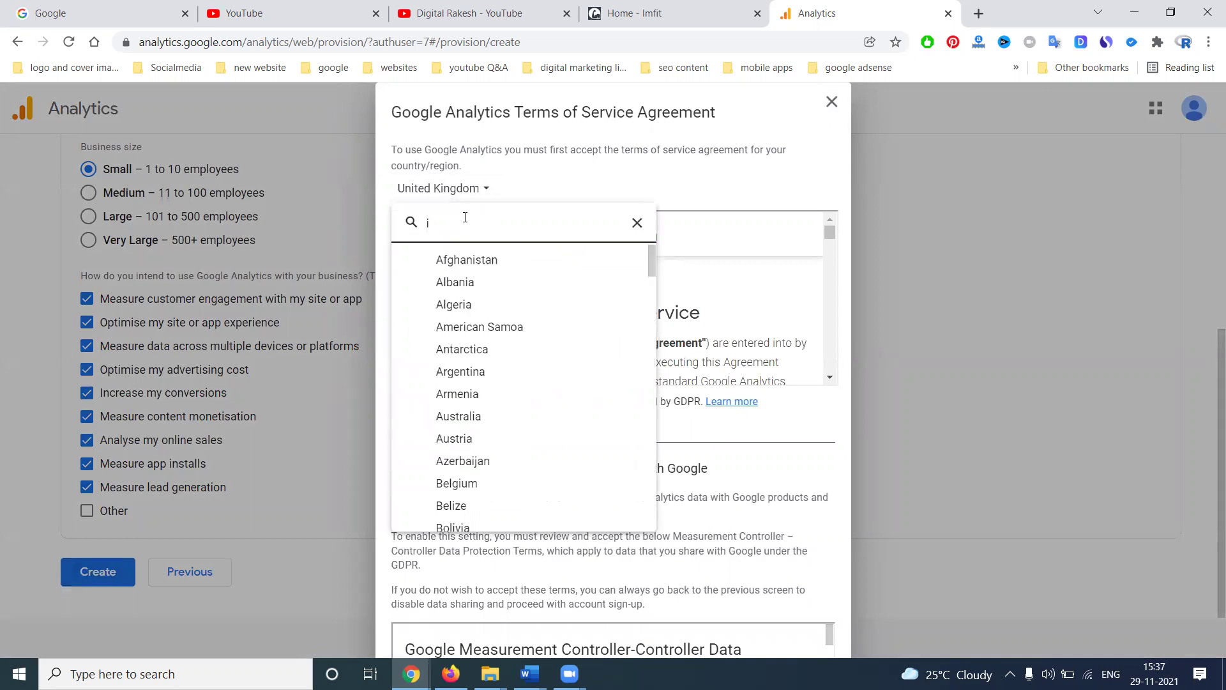
text(ns)
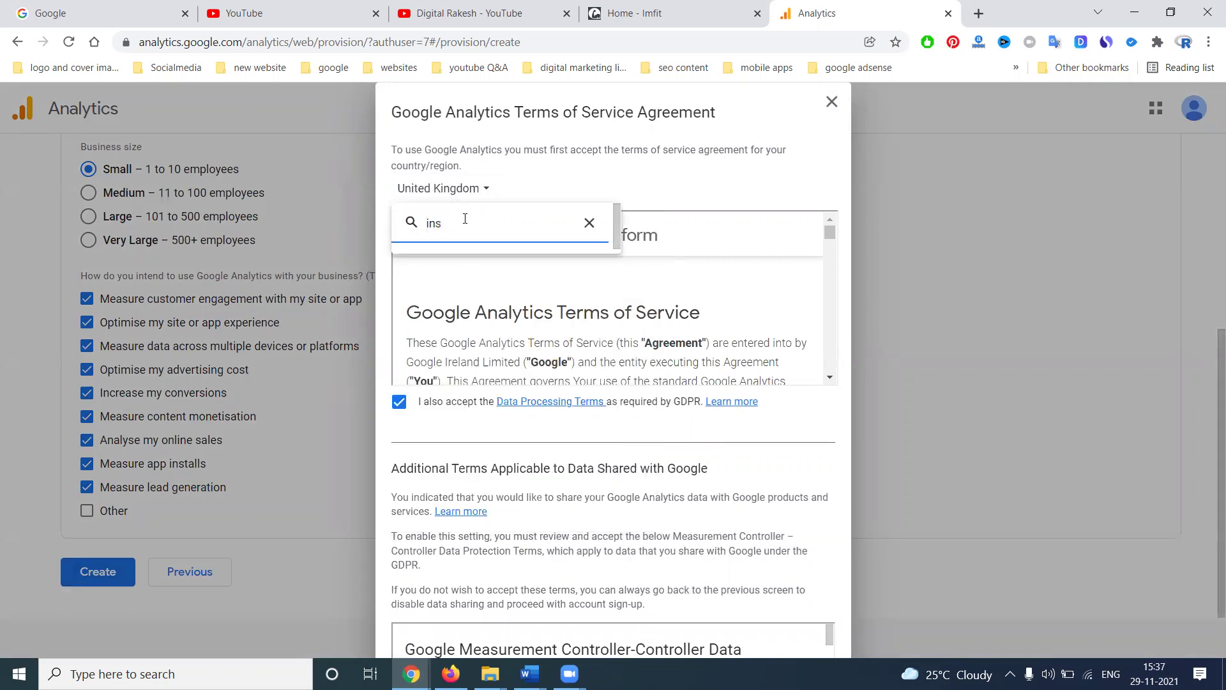
key(BackSpace)
text(d)
click(441, 281)
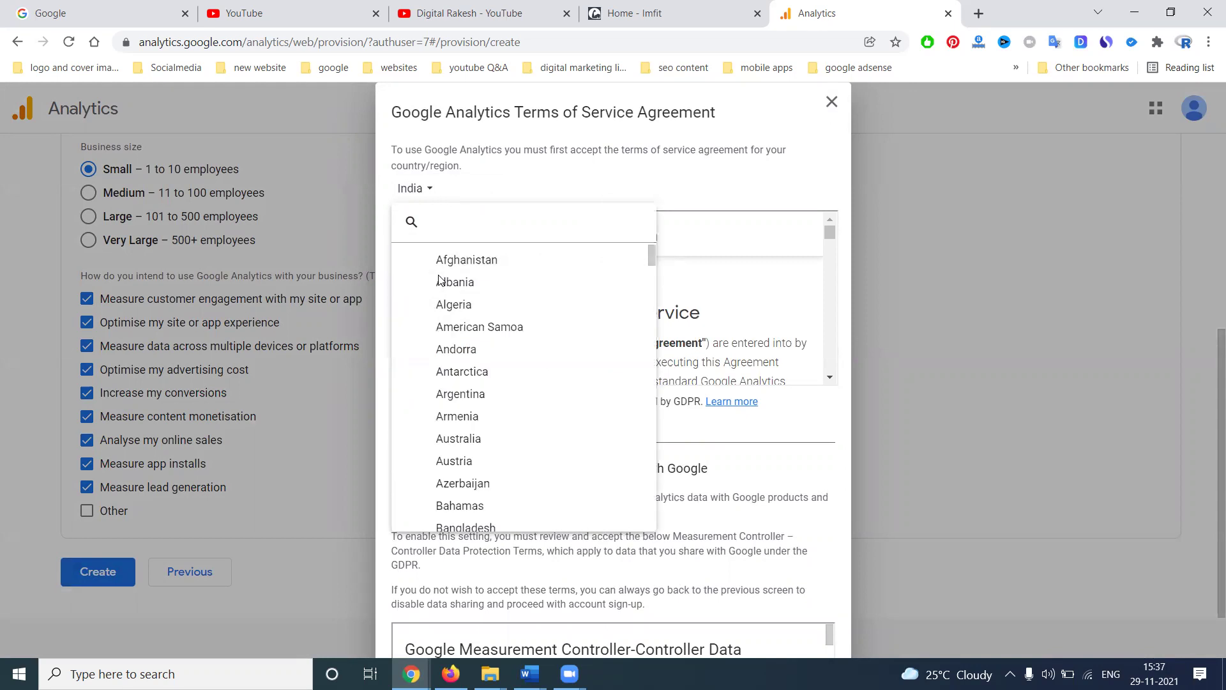
scroll(494, 322, down, 1)
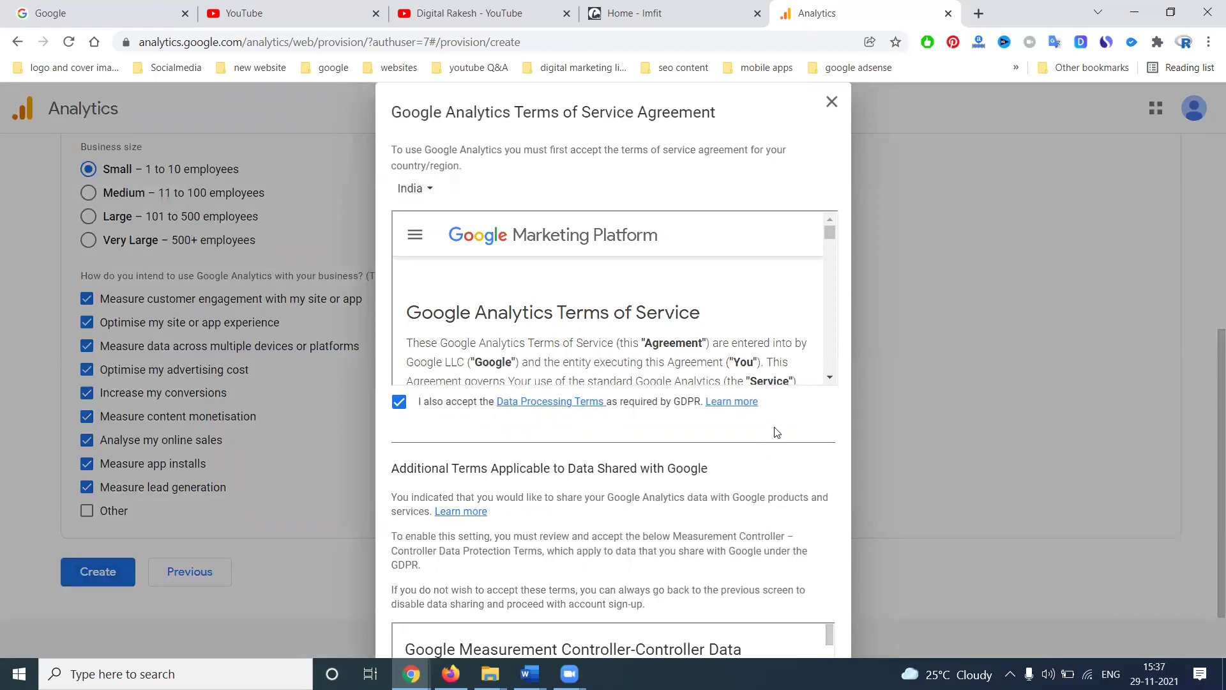
Step: Accept the Measurement Controller-Controller Data Protection Terms and agree to the Google Analytics terms of service
key(ctrl+minus)
key(ctrl+minus)
key(ctrl+minus)
key(ctrl+minus)
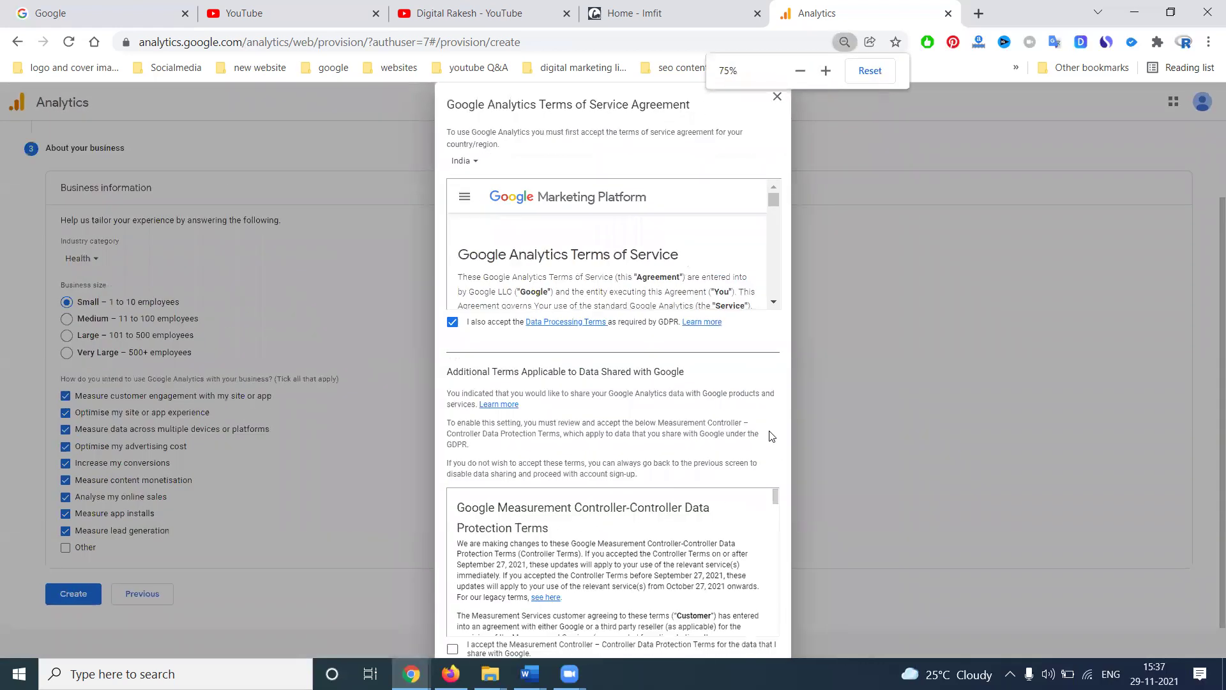
click(471, 602)
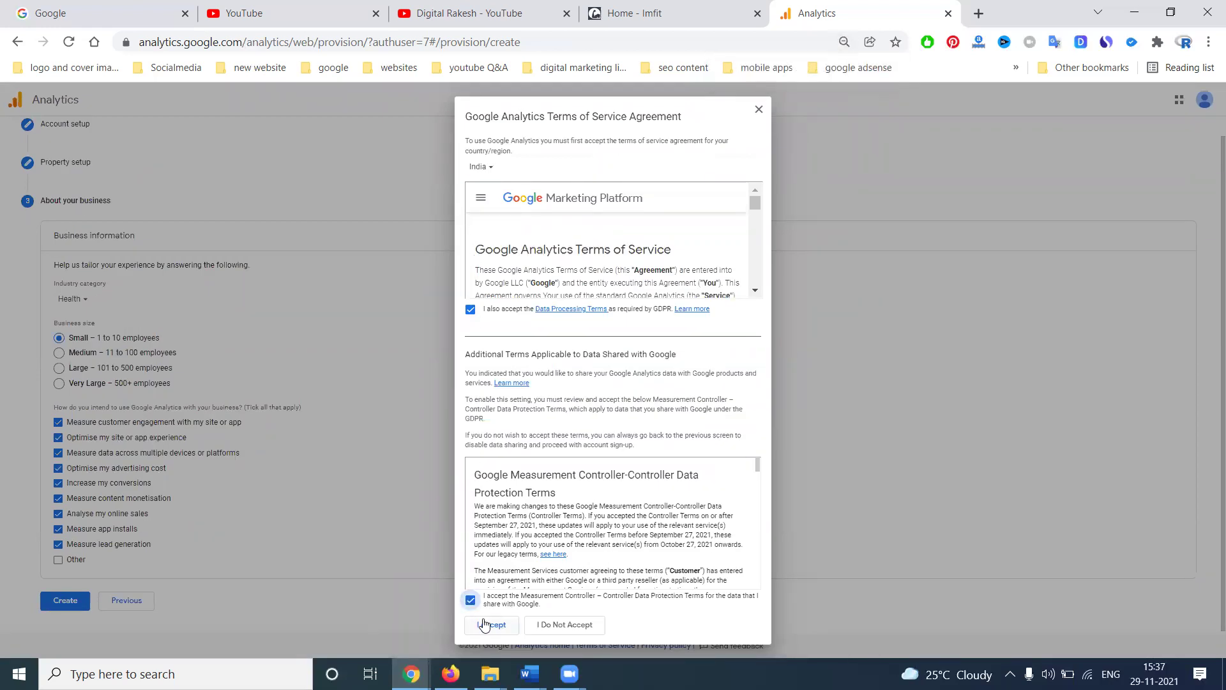
click(484, 625)
Step: Review the new web stream's details, including its measurement ID, enhanced measurement and tagging instructions
key(ctrl+plus)
key(ctrl+plus)
key(ctrl+plus)
key(ctrl+plus)
key(ctrl+plus)
key(ctrl+plus)
key(ctrl+plus)
key(ctrl+plus)
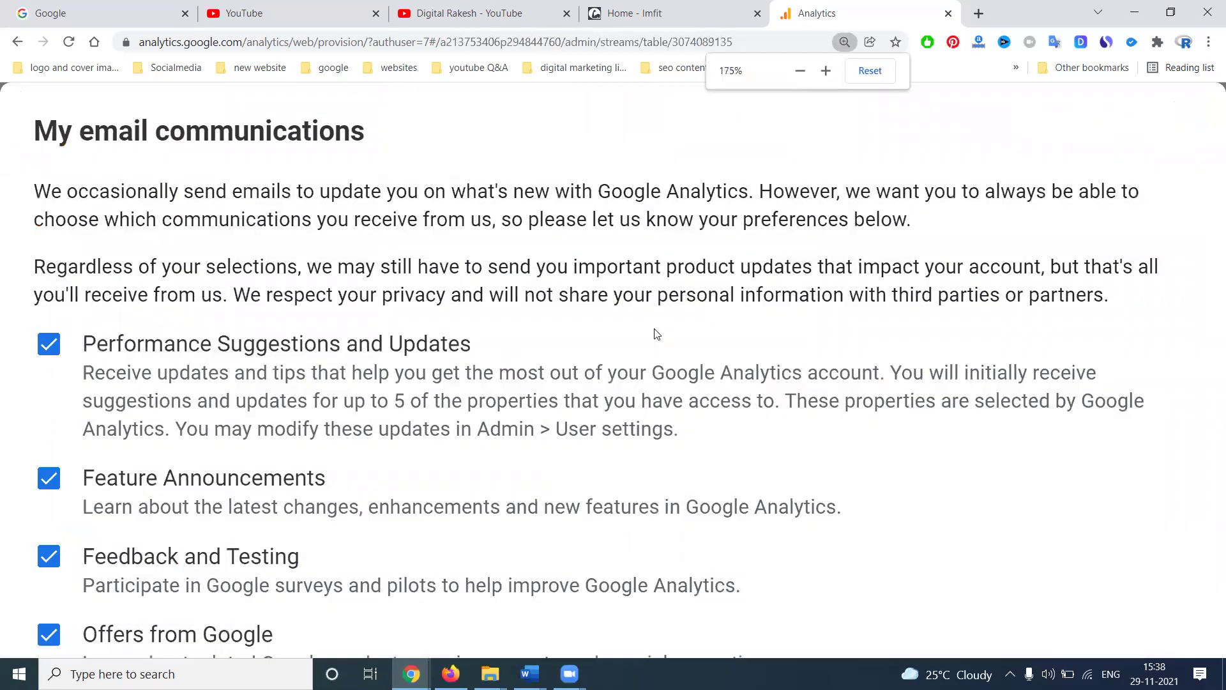
key(ctrl+0)
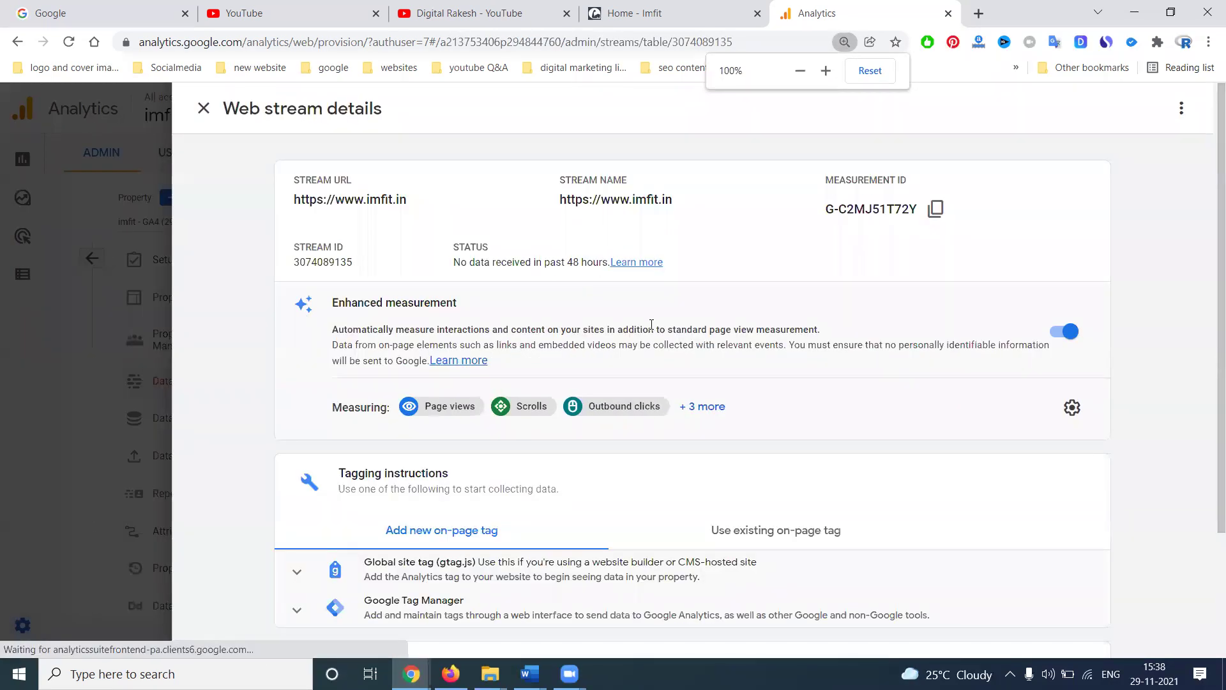
key(ctrl+minus)
key(ctrl+plus)
scroll(692, 291, down, 1)
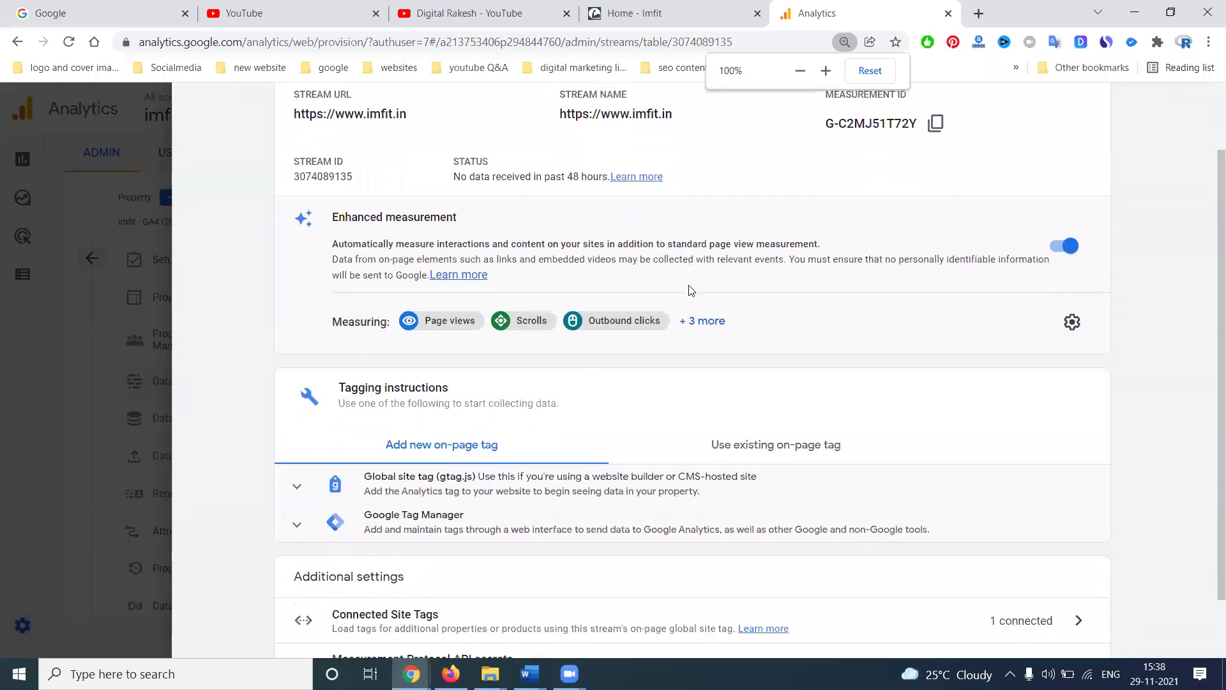
scroll(692, 291, down, 1)
scroll(539, 323, up, 2)
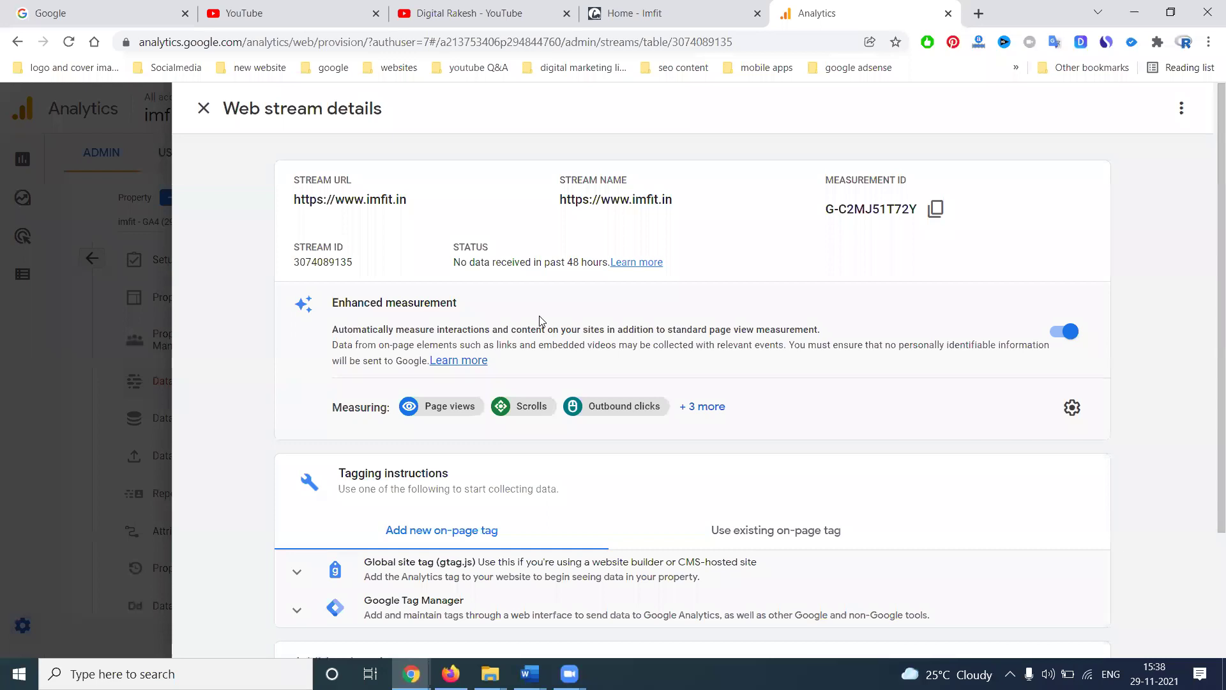
scroll(539, 322, down, 2)
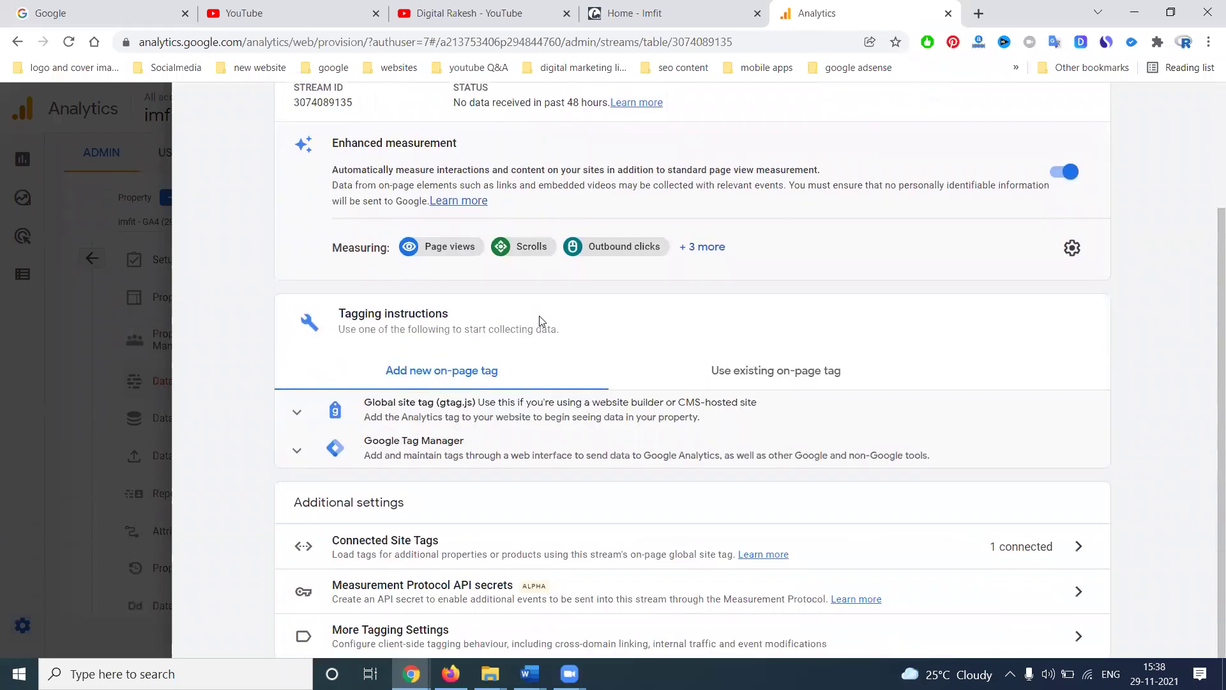
Step: Expand the Global site tag (gtag.js) instructions and select the whole tracking code snippet
click(441, 408)
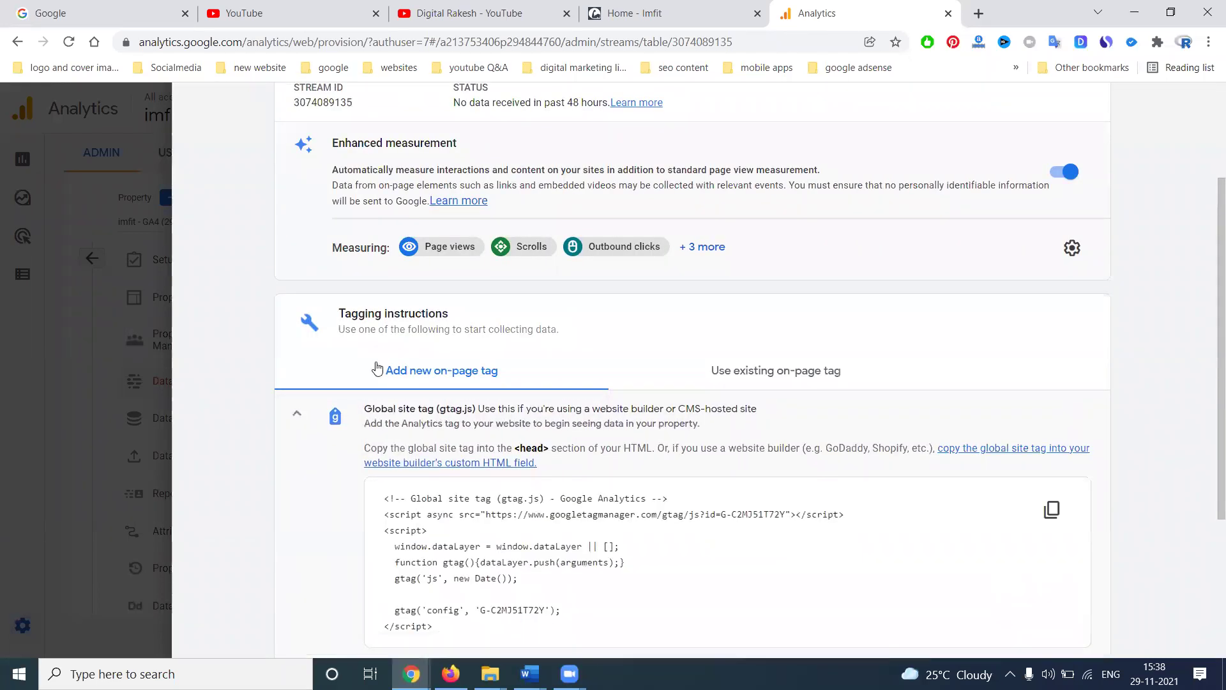
scroll(401, 375, down, 3)
drag(435, 400, 386, 269)
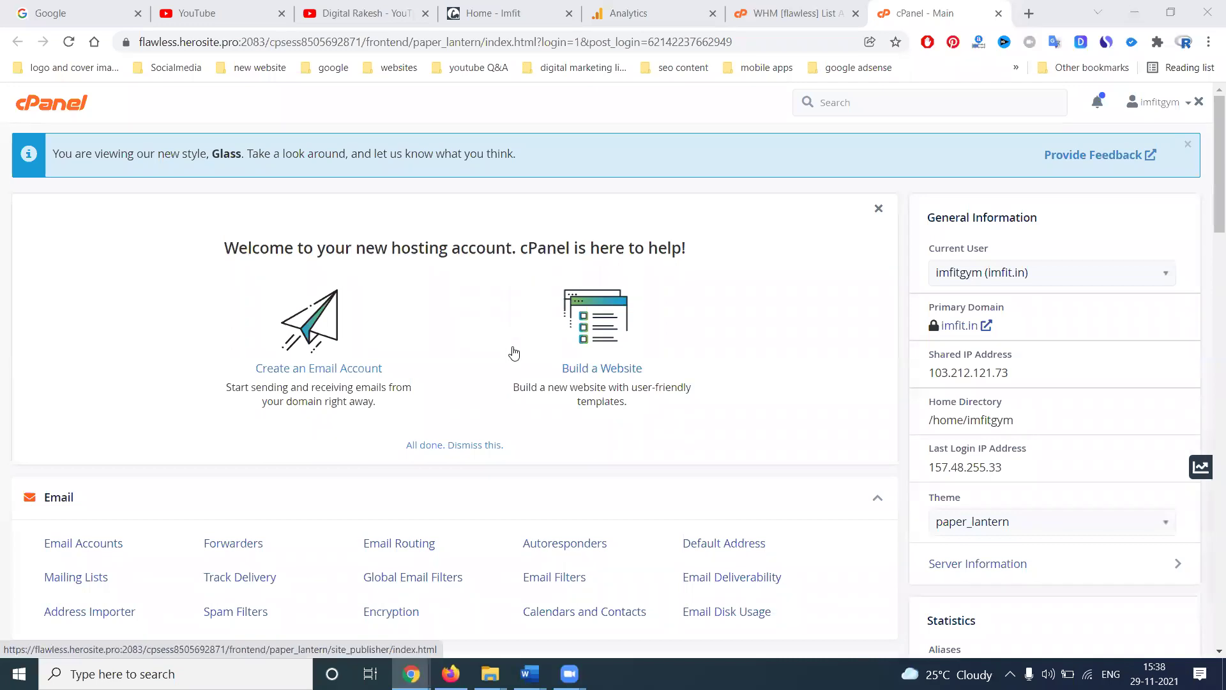
Step: In the website's cPanel, open File Manager and go to the public_html/application/views/includes folder
scroll(90, 460, down, 5)
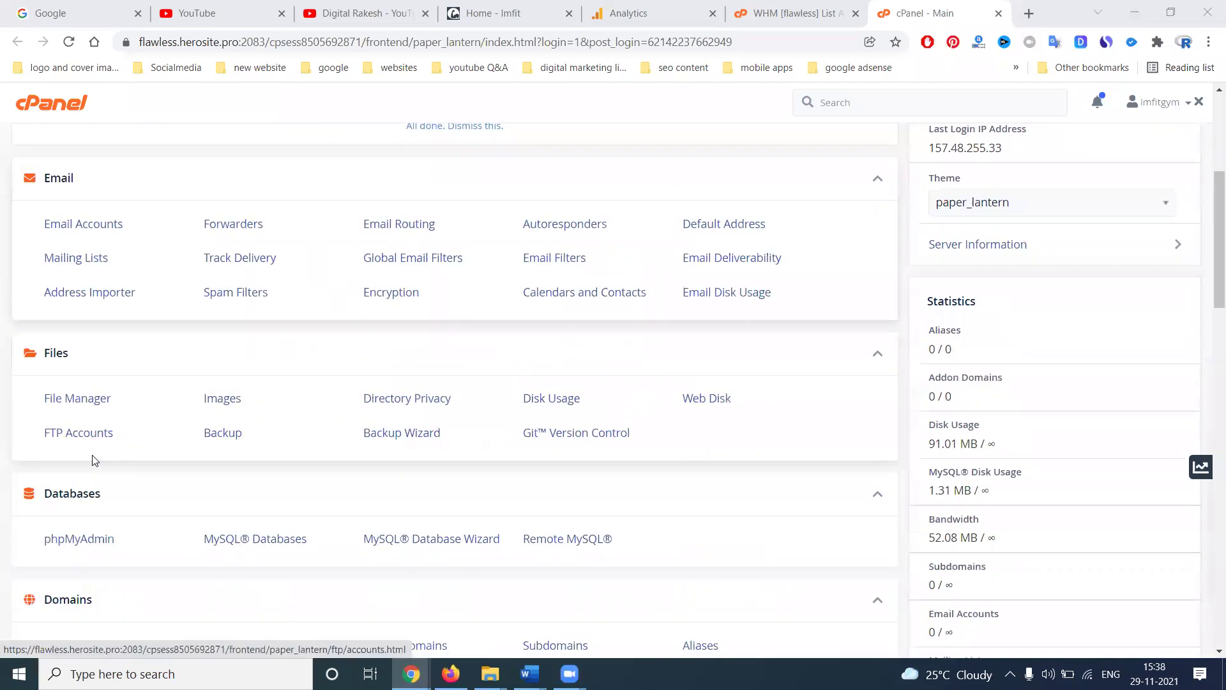
click(83, 400)
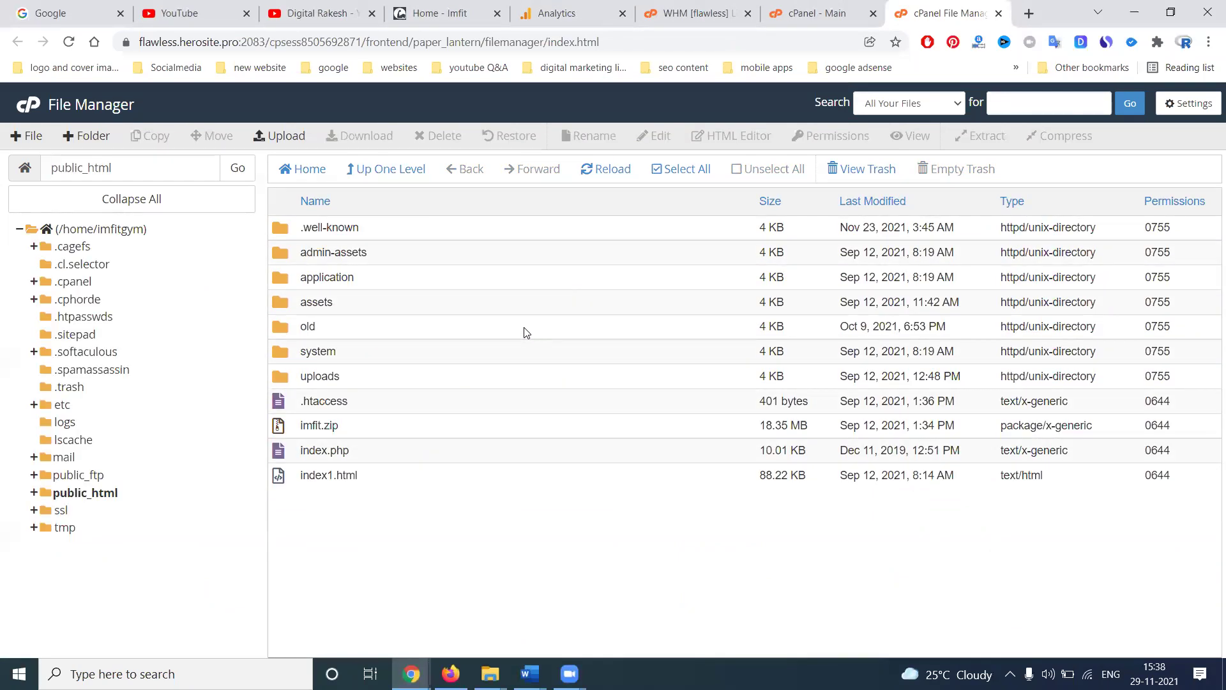
double_click(367, 280)
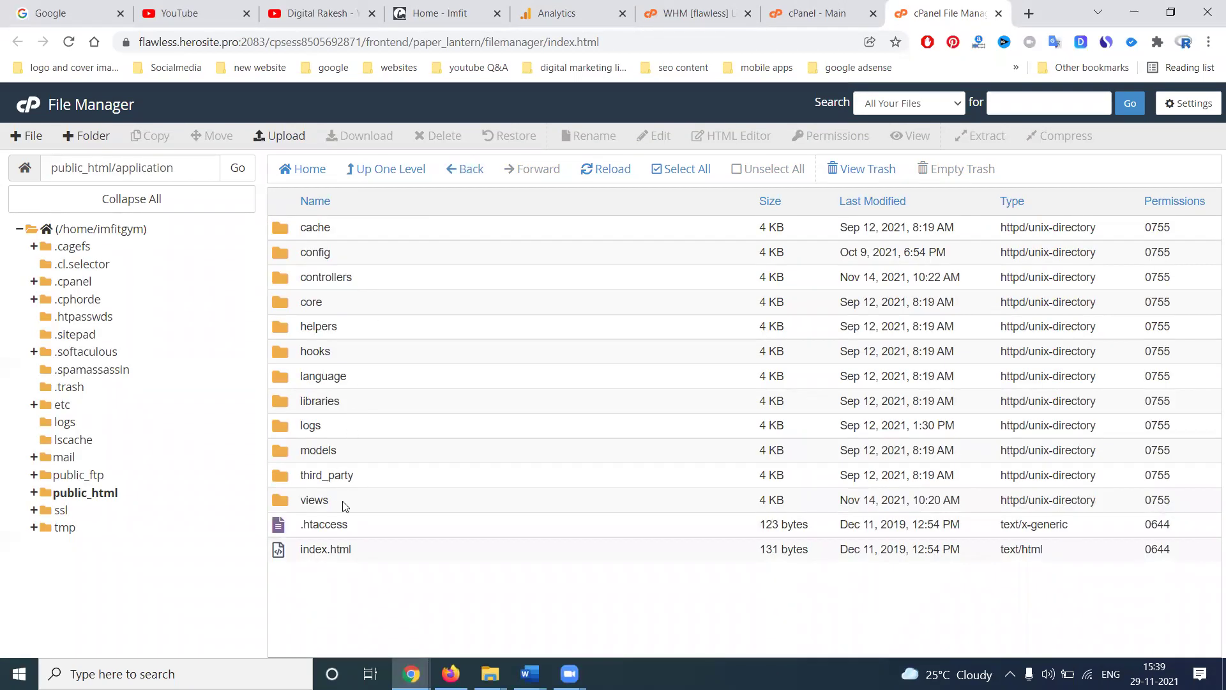
double_click(346, 502)
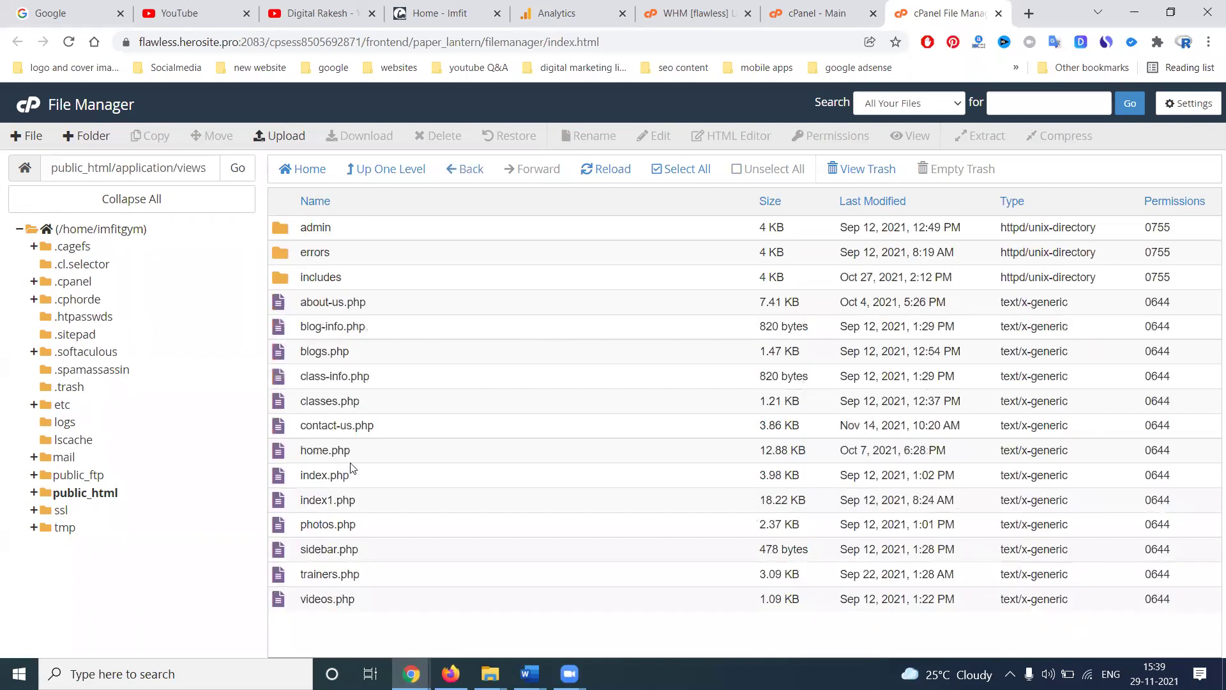
double_click(359, 278)
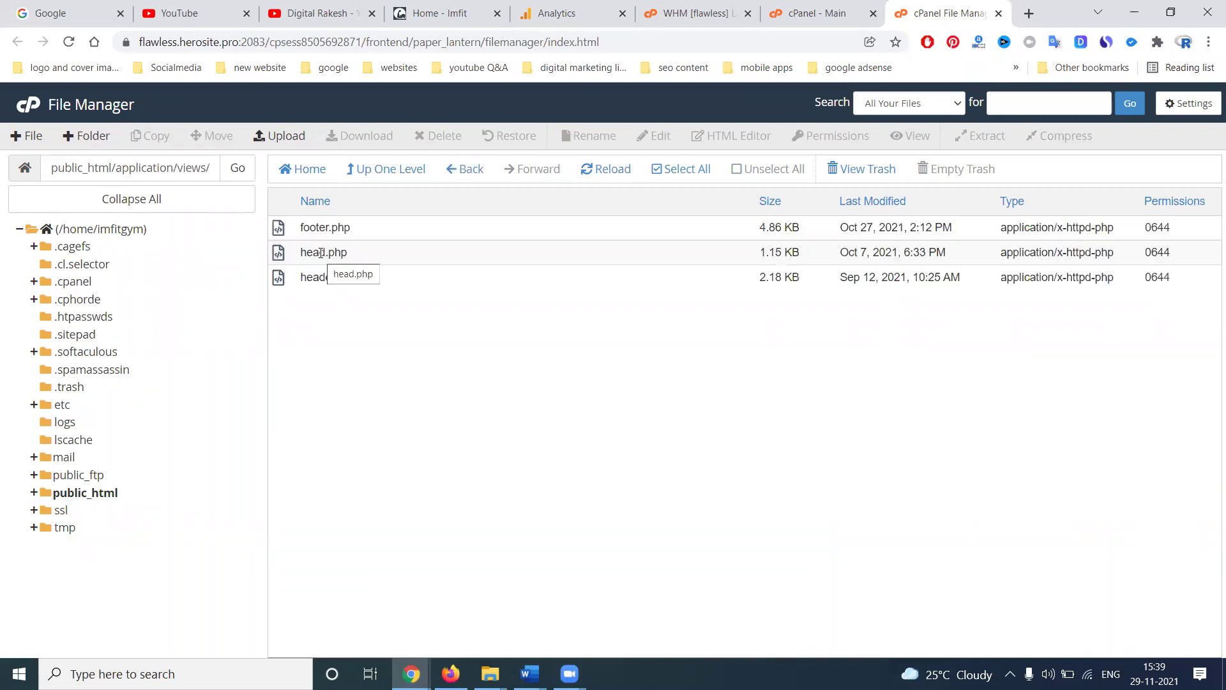
Step: Check the code of head.php and header.php in the file editor, closing head.php before opening header.php
right_click(322, 253)
click(347, 315)
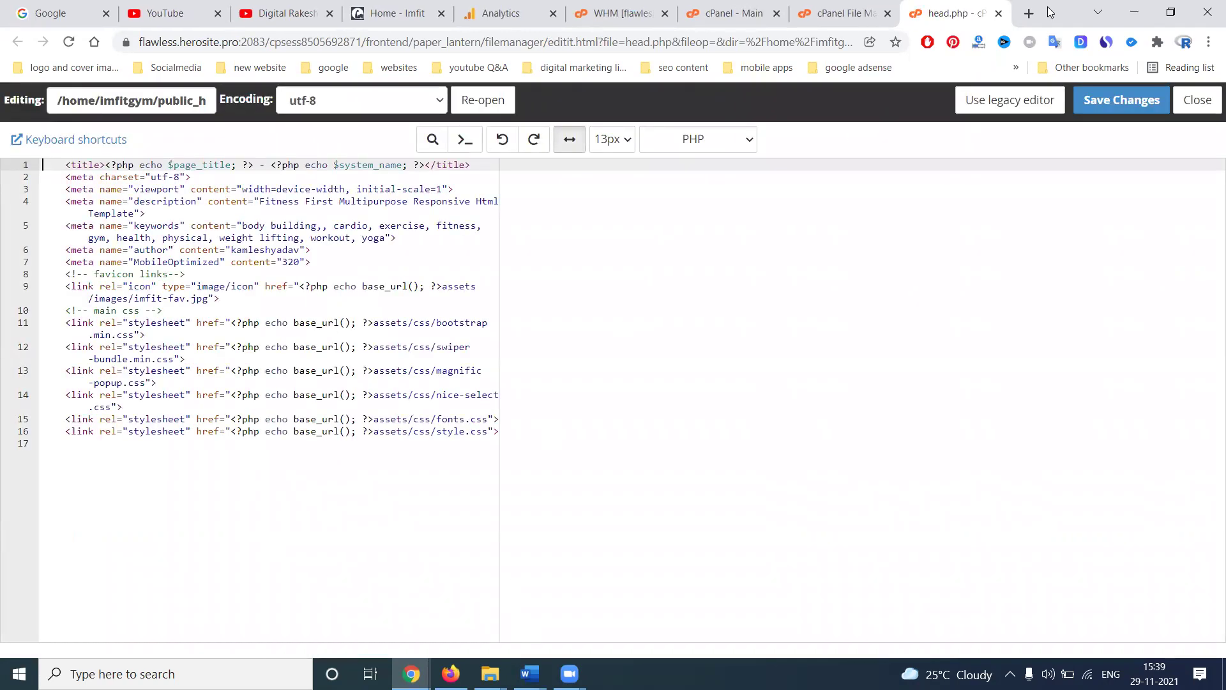
click(998, 13)
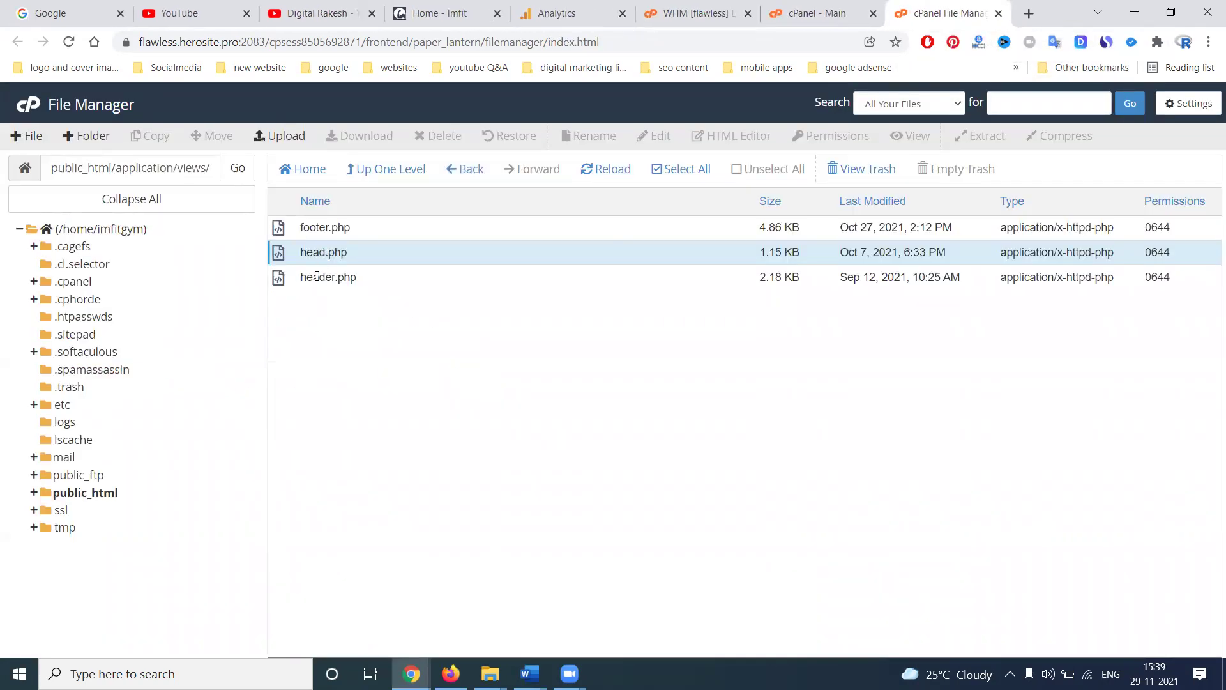
right_click(317, 276)
click(349, 336)
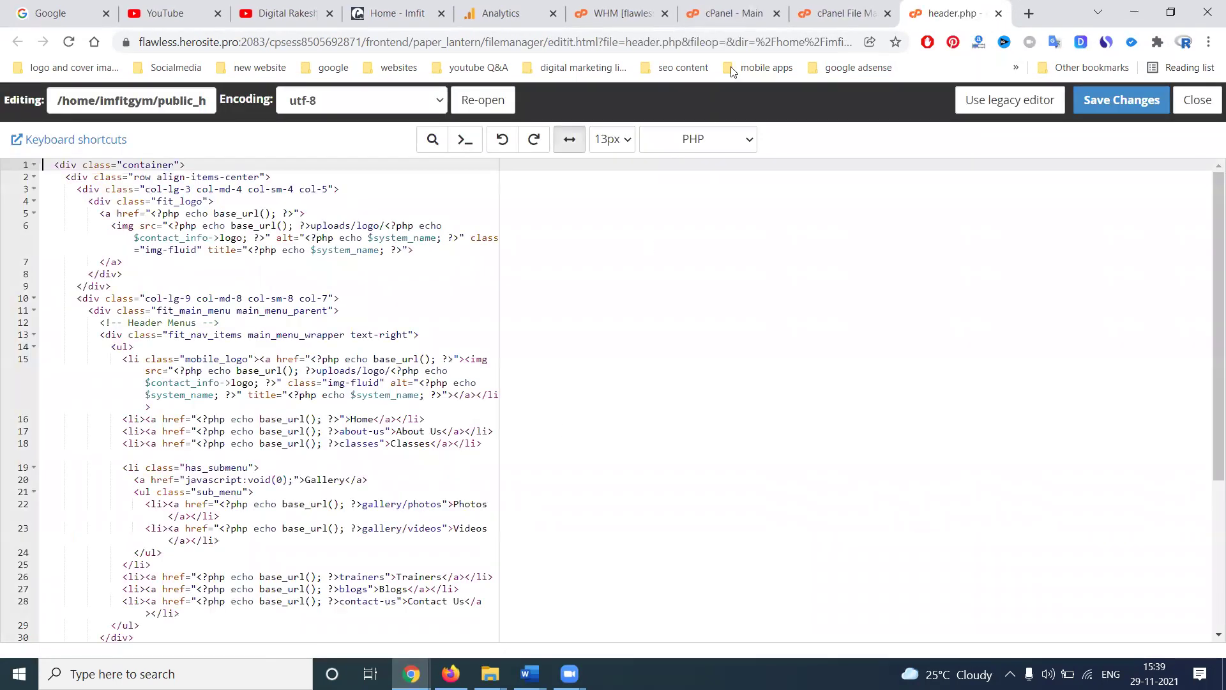
Step: Insert the copied Global site tag (gtag.js) snippet on line 48 of header.php, below the last closing div
click(518, 6)
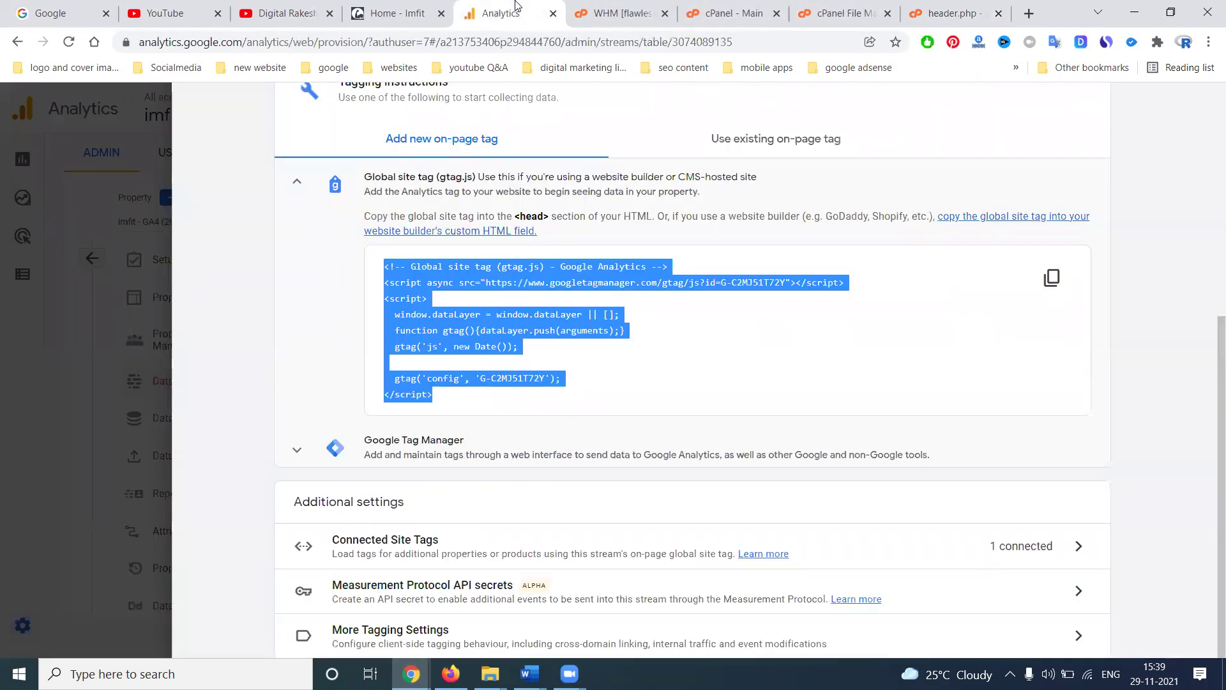
click(951, 13)
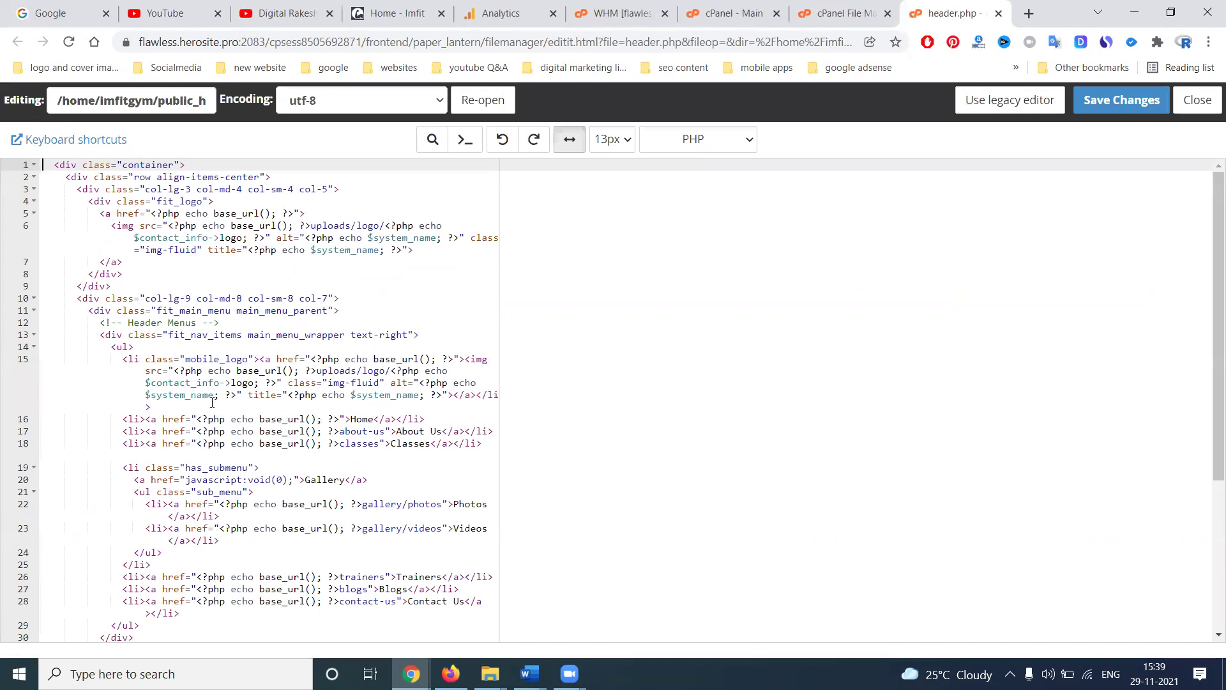
scroll(211, 403, down, 4)
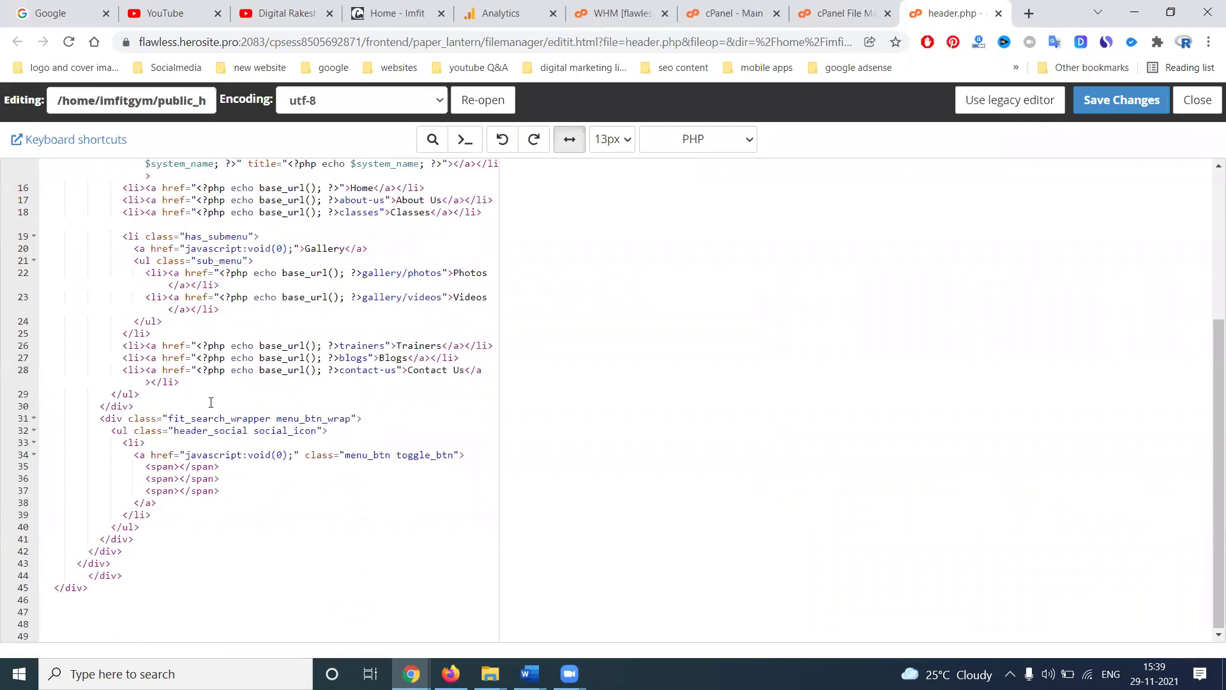
click(64, 620)
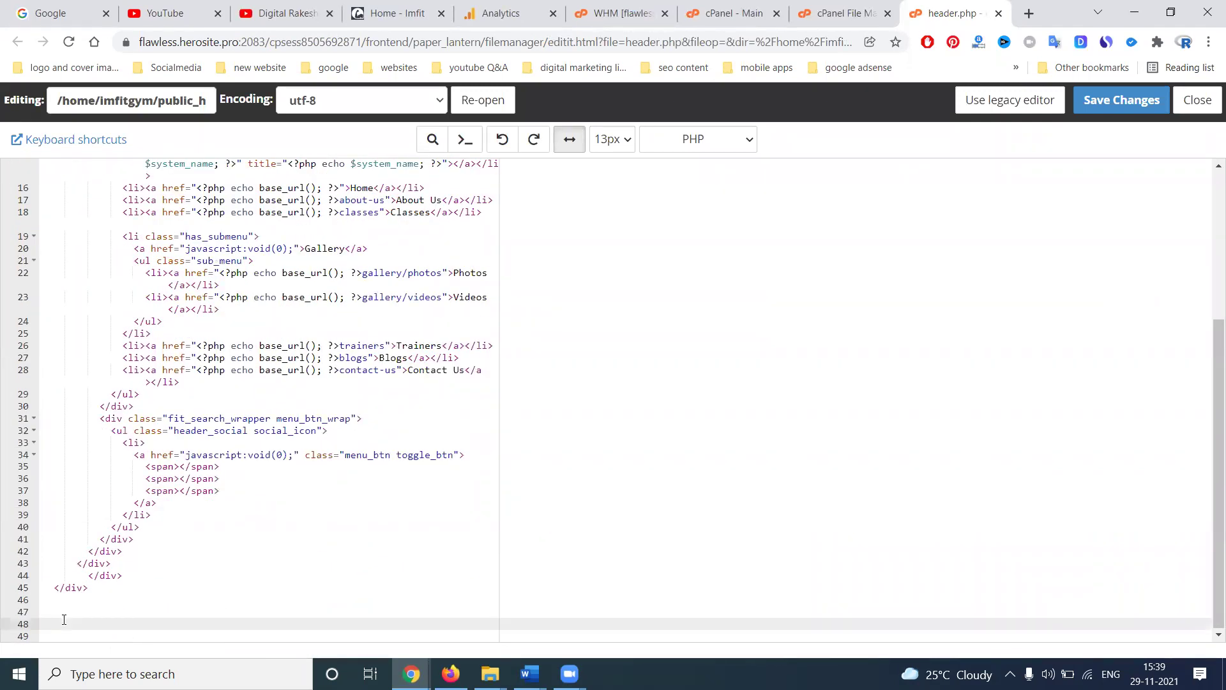
text(<!-- Global site tag (gtag.js) - Google Analytics --> <script async src="https://www.googletagmanager.com/gtag/js?id=G-C2MJ51T72Y"></script> <script>   window.dataLayer = window.dataLayer || [];   function gtag(){dataLayer.push(arguments);}   gtag('js', new Date());    gtag('config', 'G-C2MJ51T72Y'); </script>)
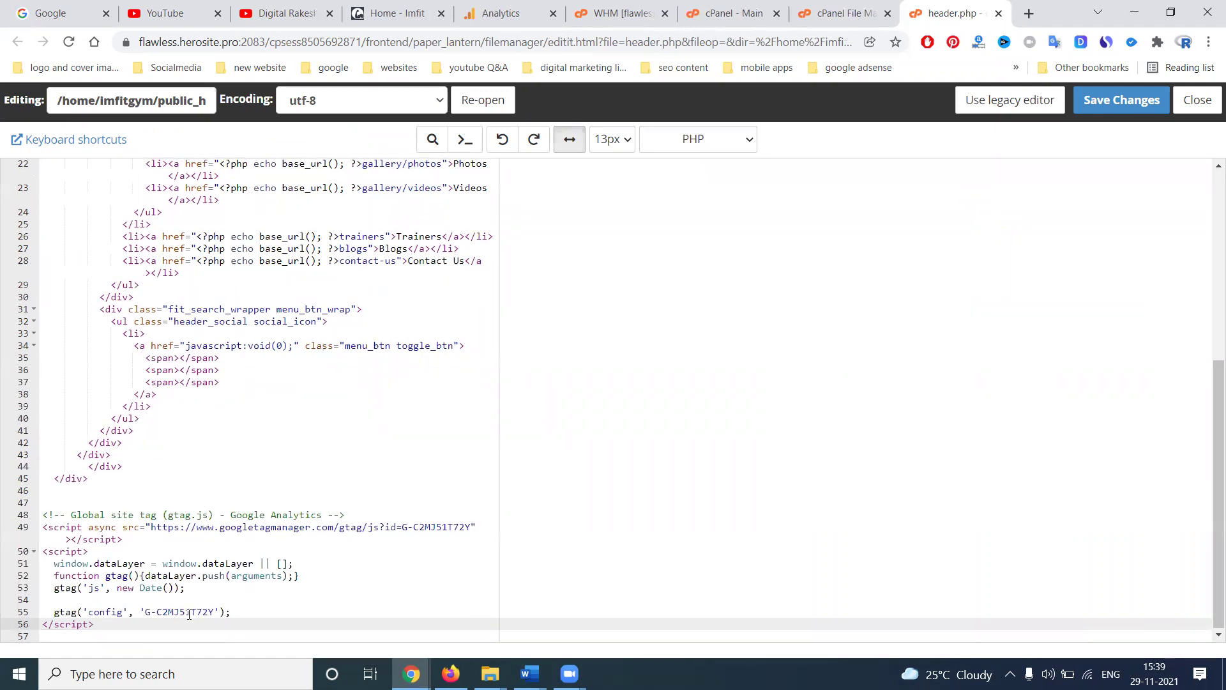
Step: Copy the measurement ID without its G- prefix from the snippet's config line and save header.php
double_click(189, 613)
key(ctrl+c)
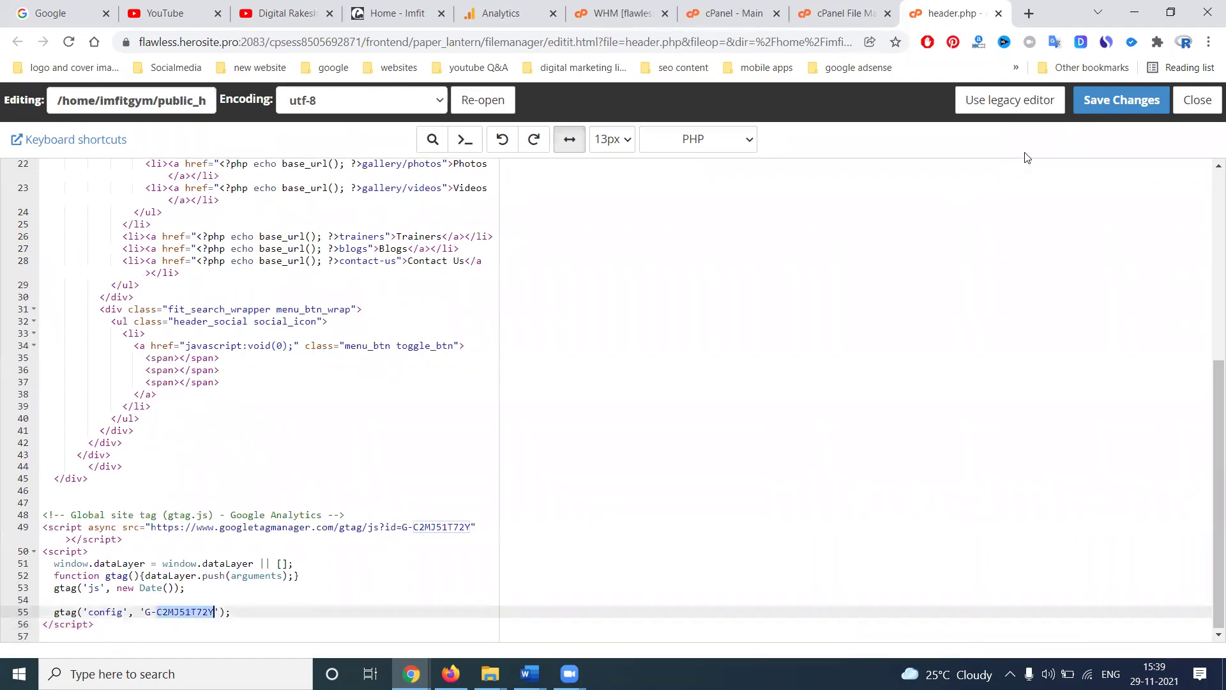
click(1115, 104)
Step: Reload the Imfit home page and search its page source for the copied measurement ID
click(411, 6)
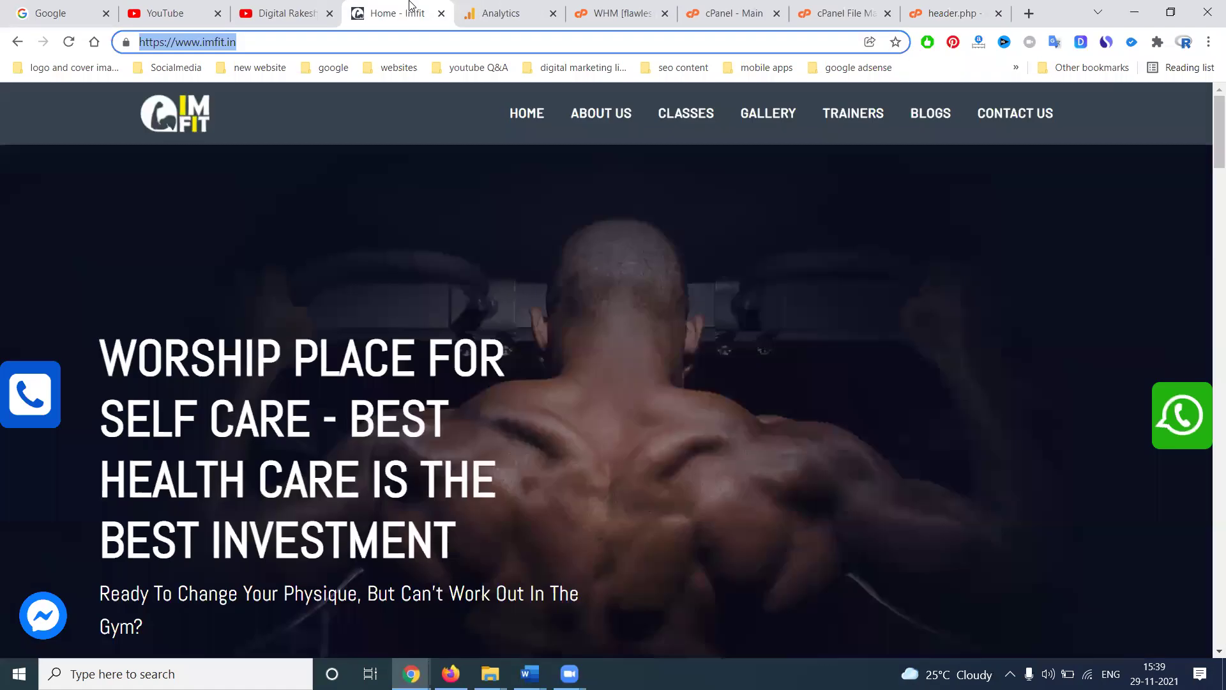
key(XF86TouchpadToggle)
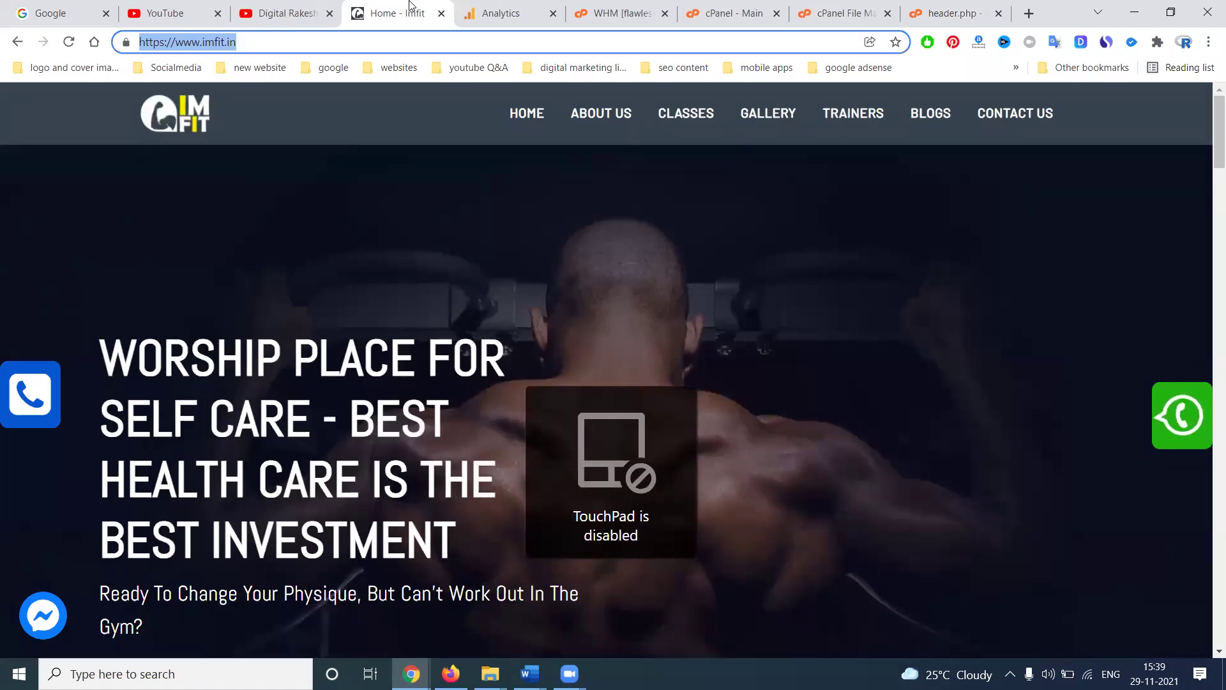
key(XF86TouchpadToggle)
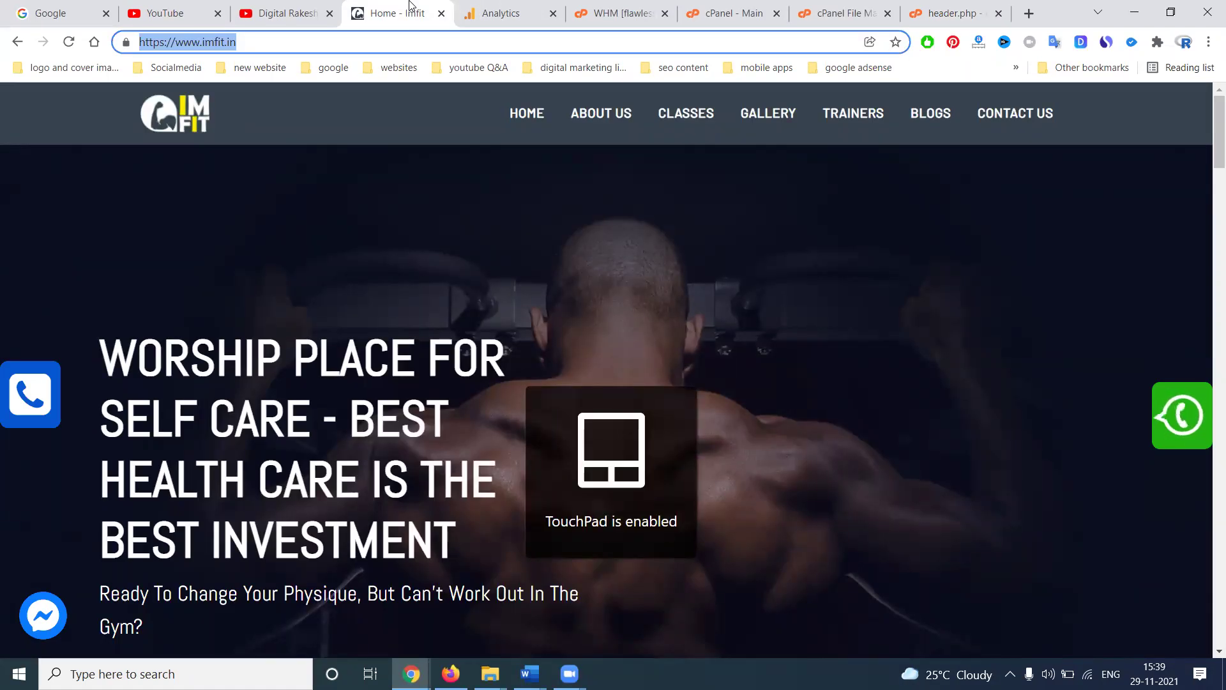
click(69, 43)
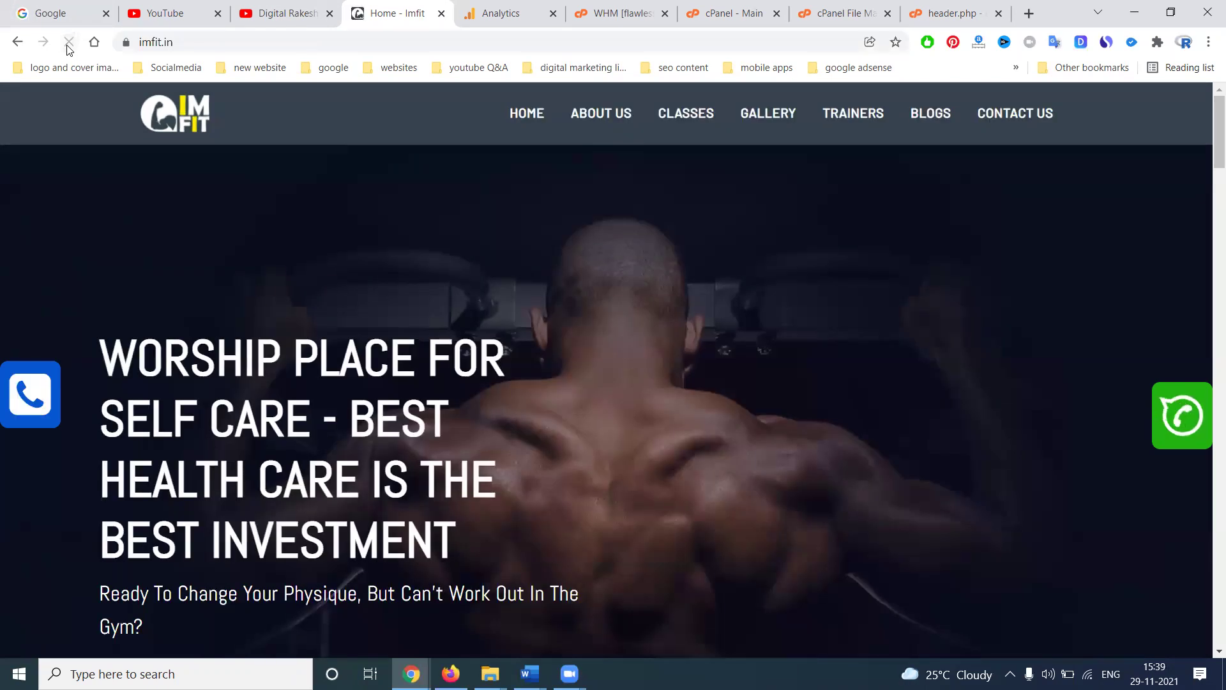
key(ctrl+u)
key(ctrl+f)
key(ctrl+v)
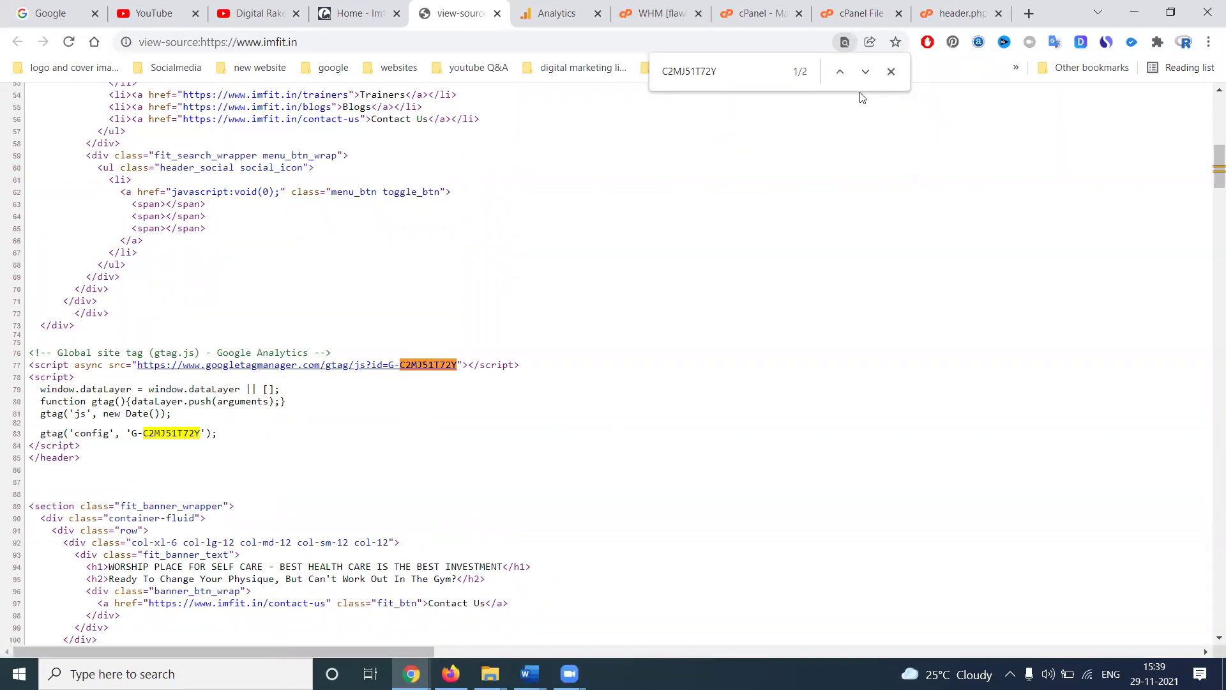
Step: Back in Google Analytics, close the web stream details and open the Real-time report of the GA4 property
click(537, 7)
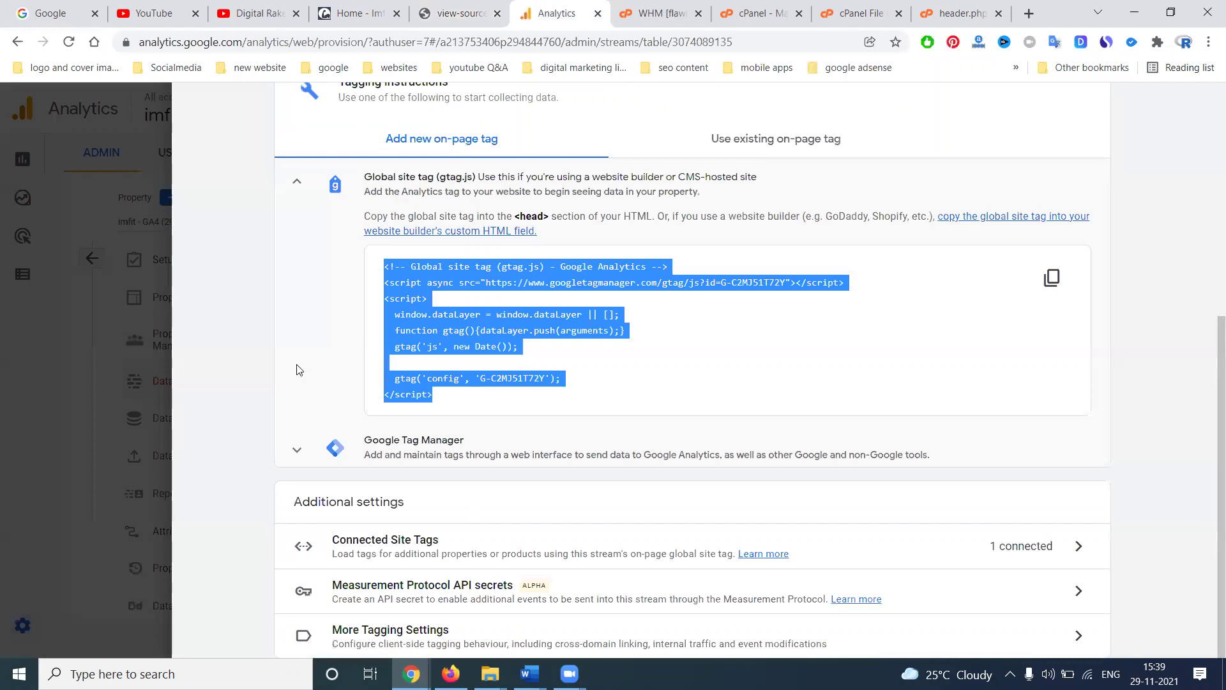
click(1184, 436)
scroll(1175, 420, up, 6)
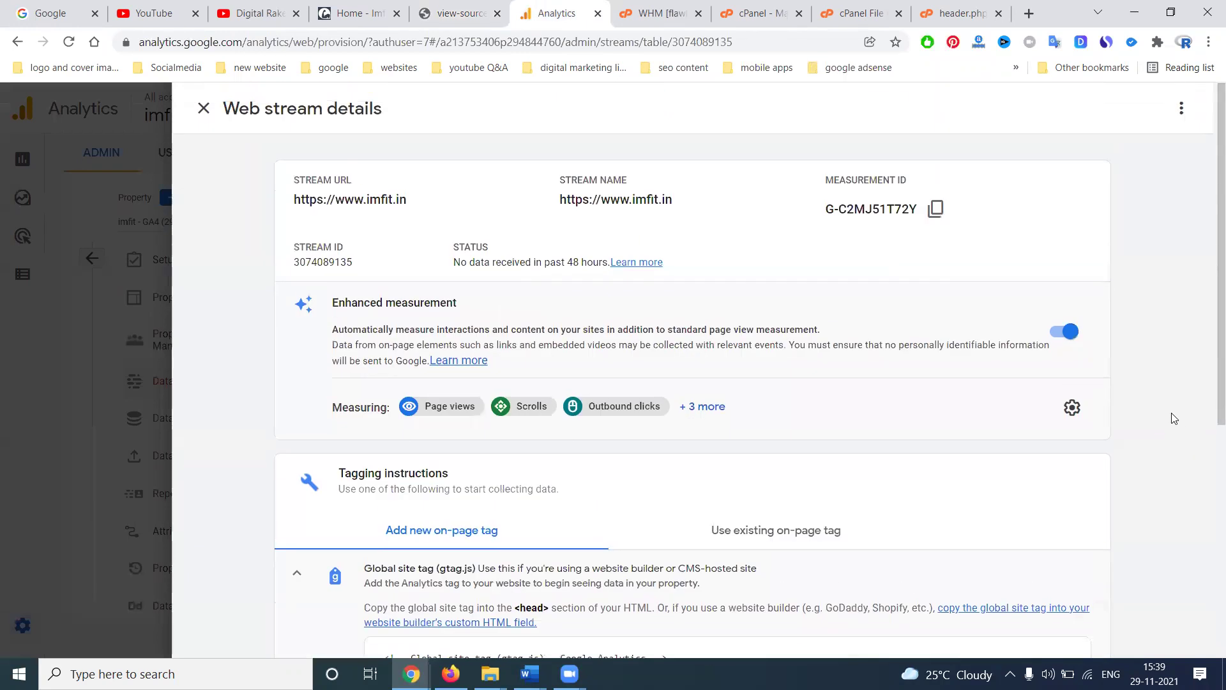
click(200, 108)
click(923, 538)
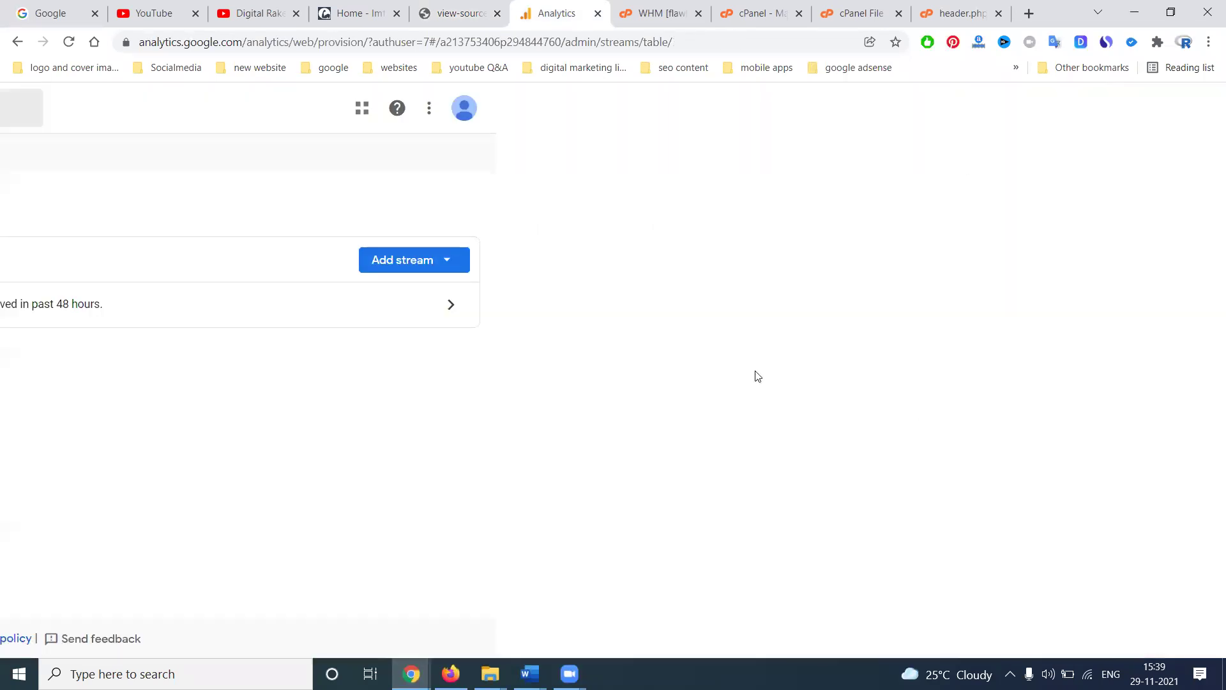
key(ctrl+minus)
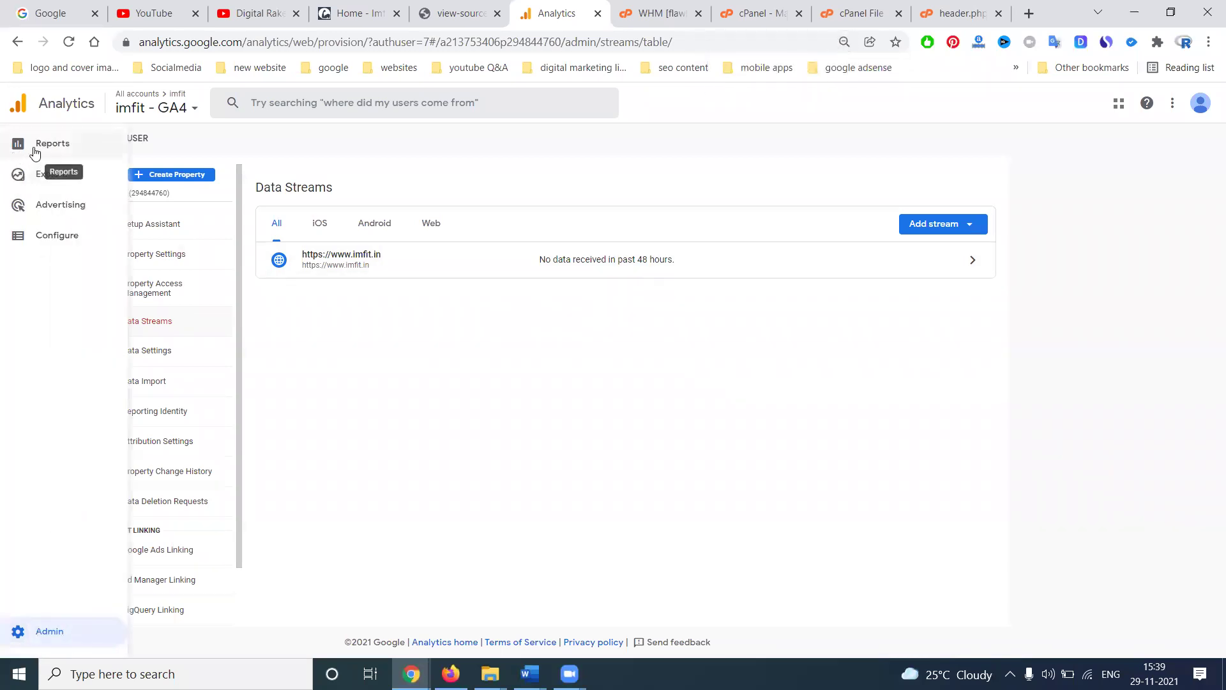
click(34, 151)
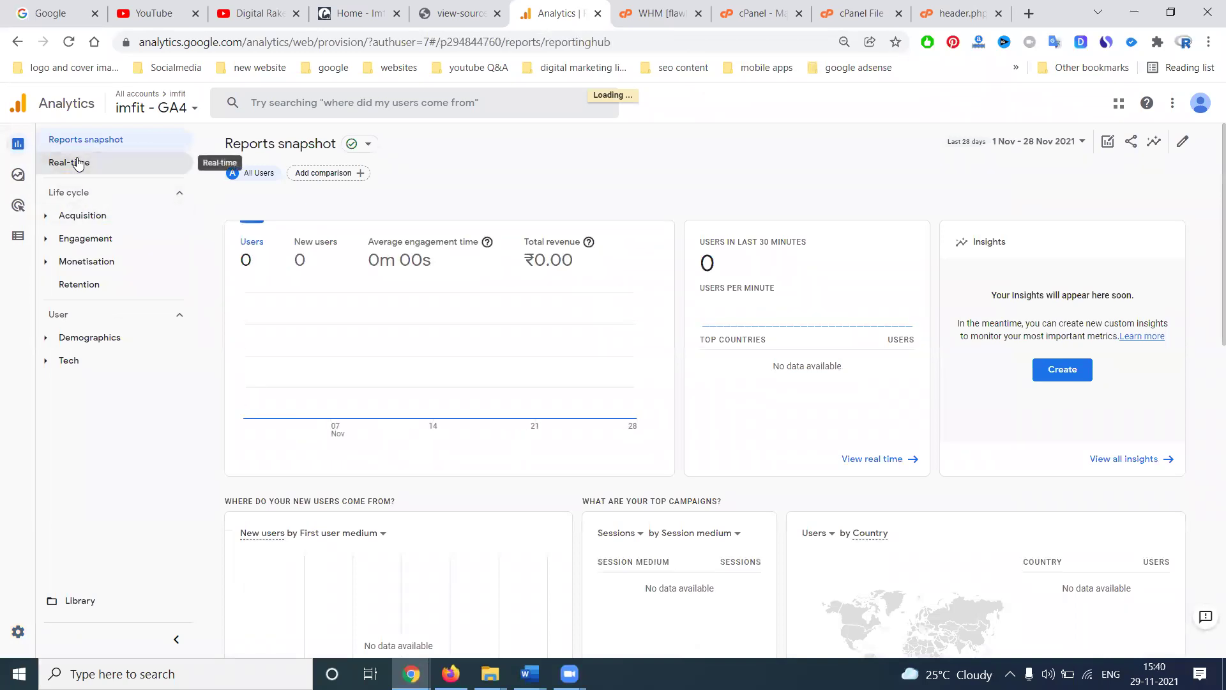
click(77, 163)
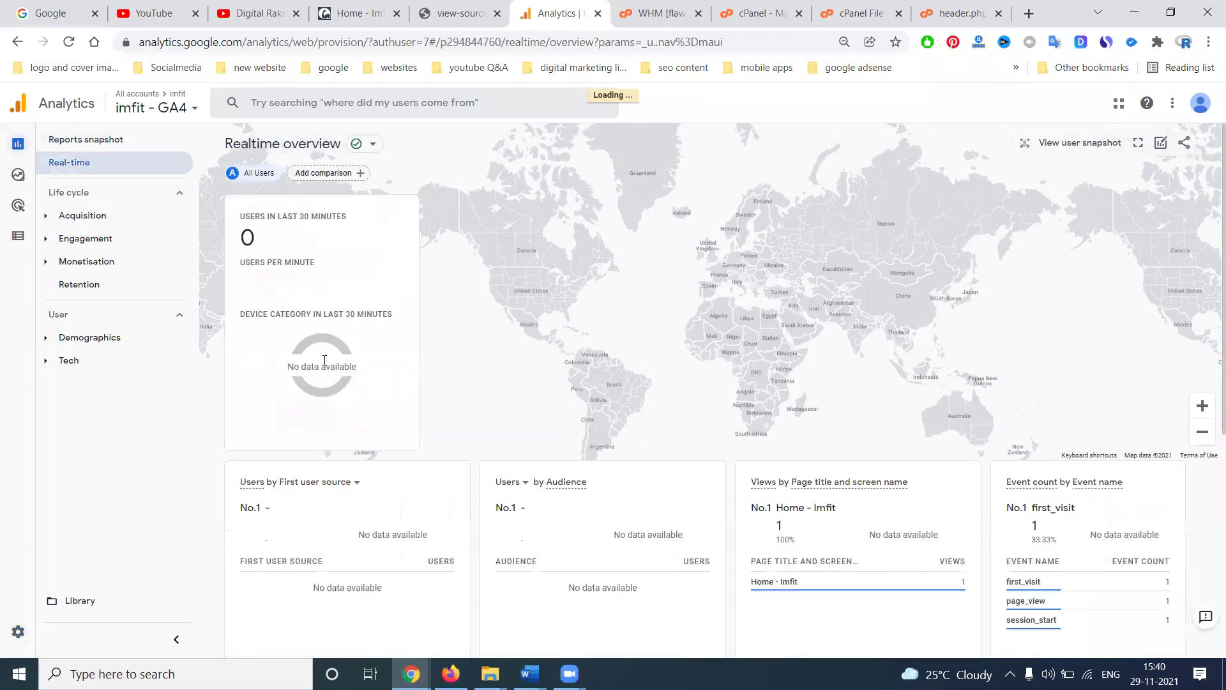
Step: On the Imfit website, browse the home page down to the end and back up as a test visitor
click(358, 13)
scroll(501, 264, down, 5)
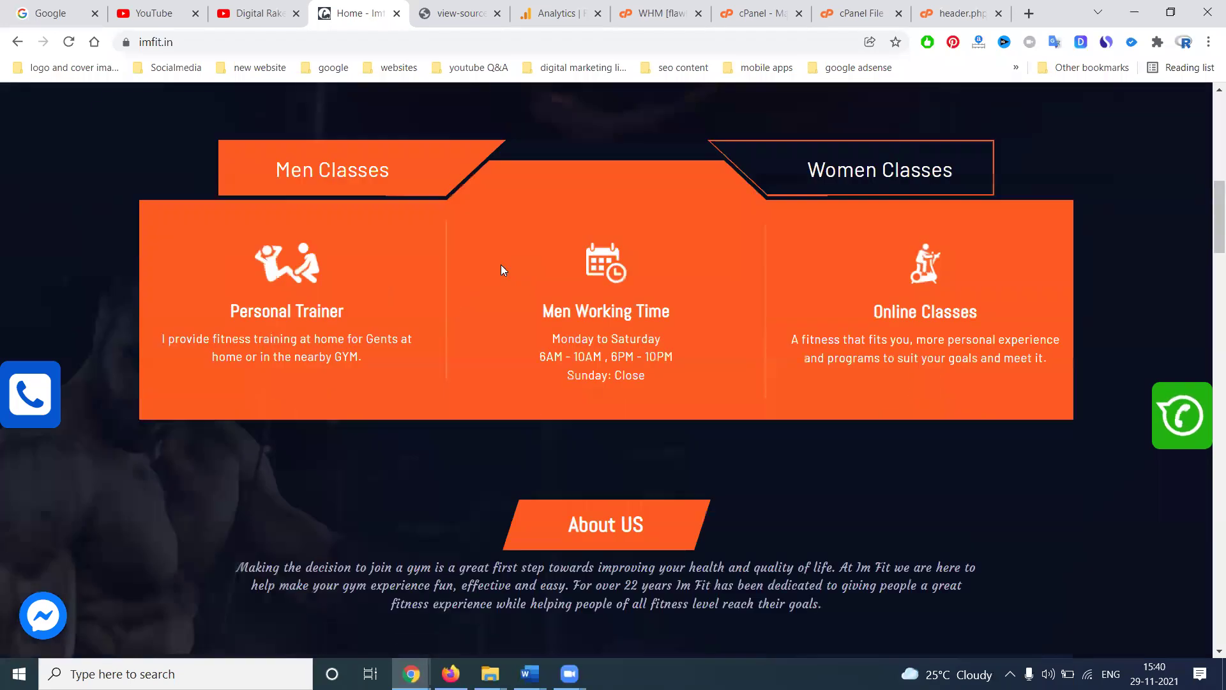
scroll(501, 264, down, 20)
scroll(560, 330, up, 8)
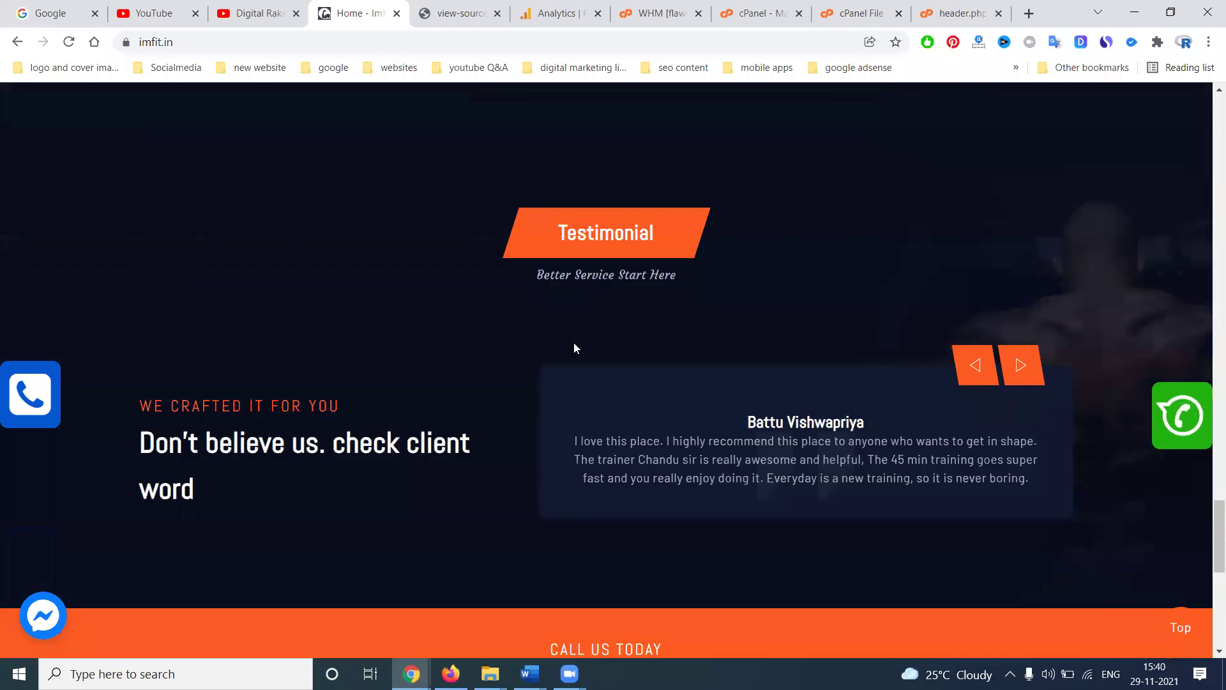
scroll(574, 343, up, 15)
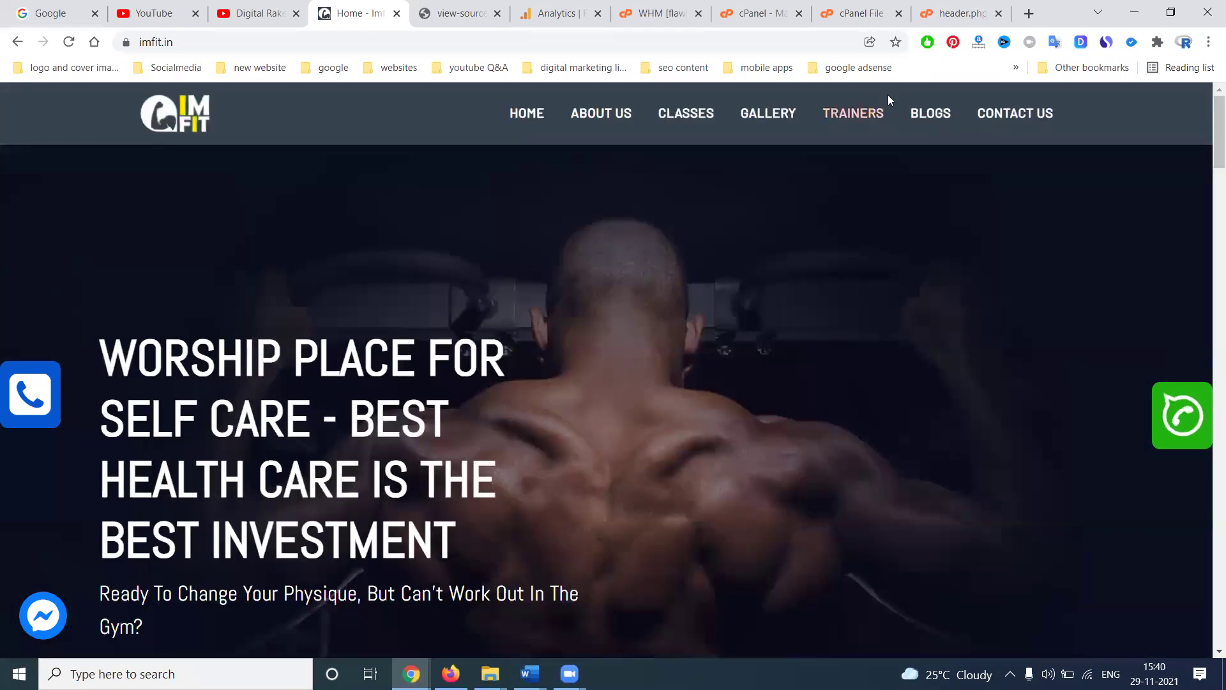
Step: Open the website's Classes page, browse it fully, reload it and browse it once more
click(703, 113)
scroll(628, 291, down, 1)
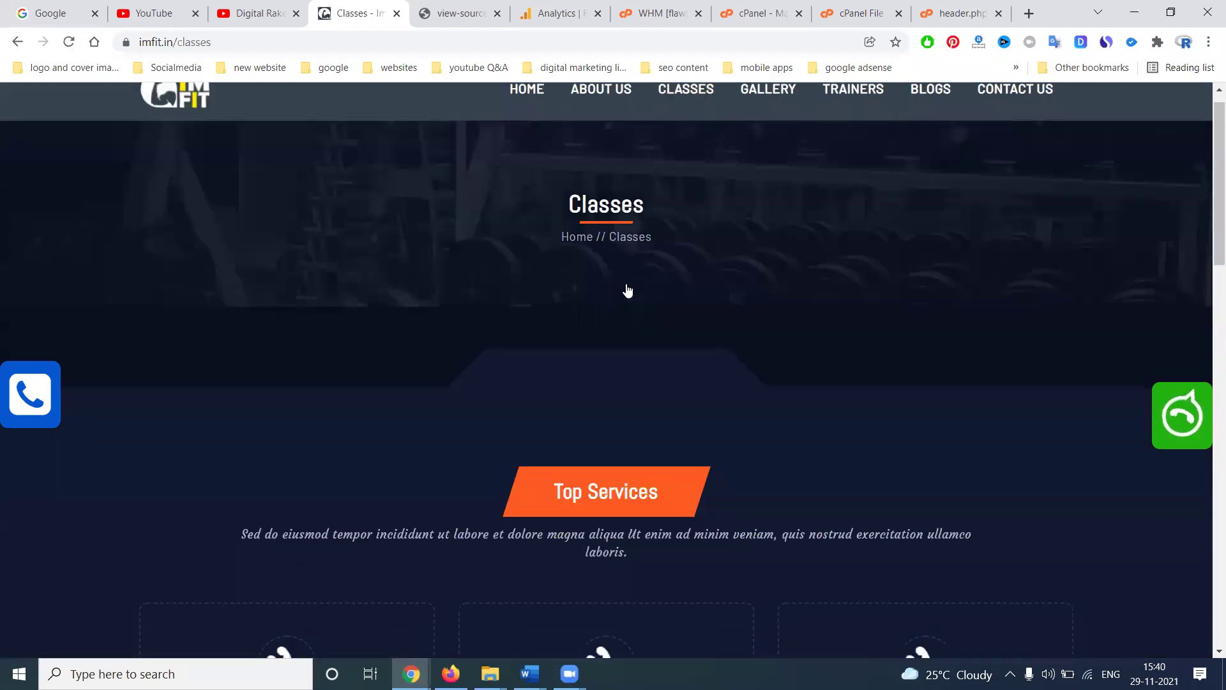
scroll(628, 291, down, 19)
scroll(602, 288, up, 10)
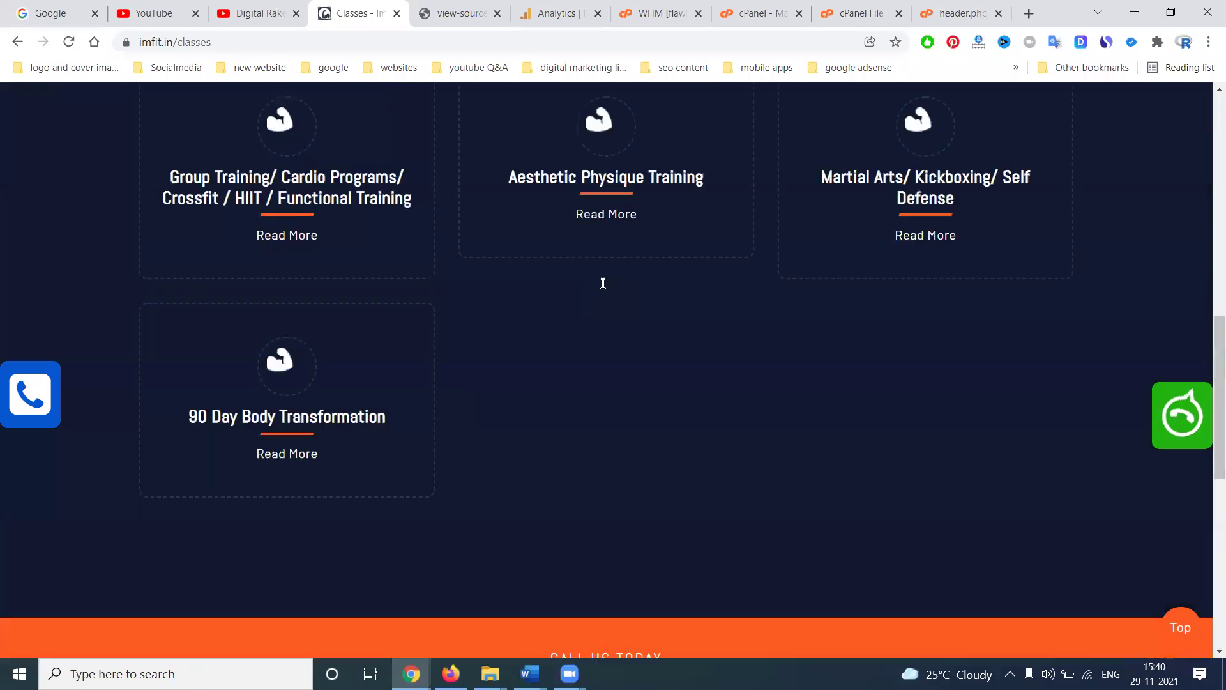
scroll(603, 284, up, 10)
click(677, 115)
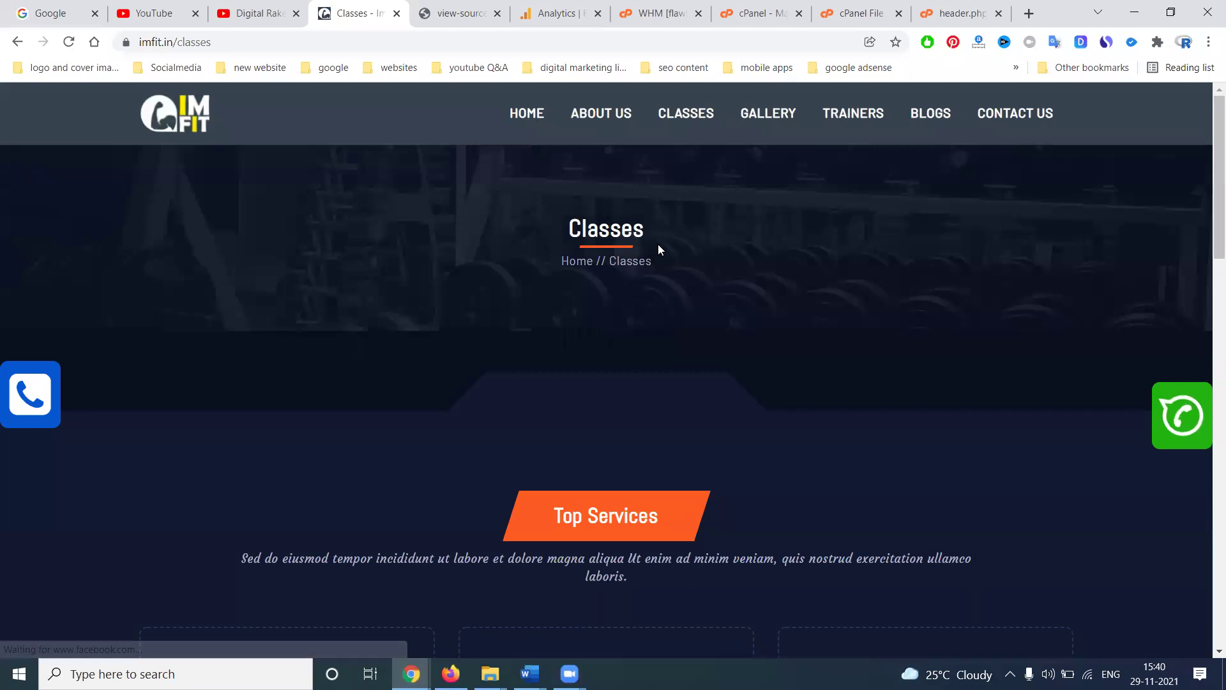
scroll(658, 244, down, 15)
scroll(690, 217, up, 15)
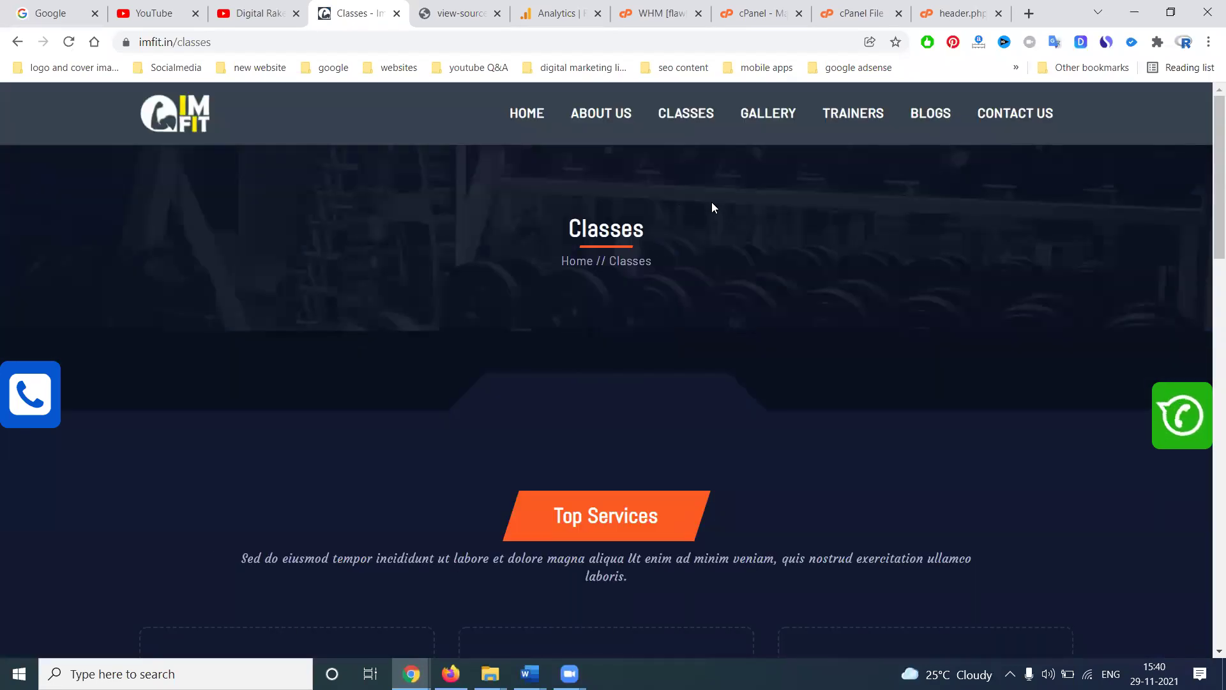
Step: Browse the website's Trainers page from start to end and open the Contact Us page
click(859, 115)
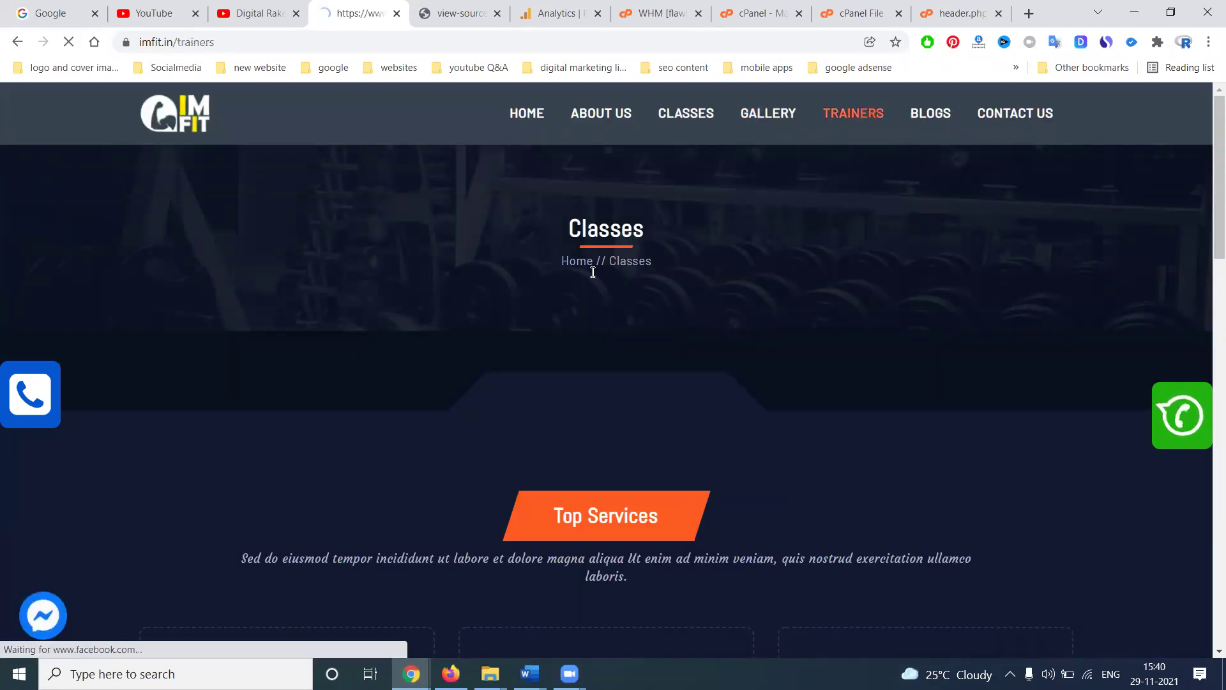
scroll(558, 291, down, 15)
scroll(558, 291, up, 5)
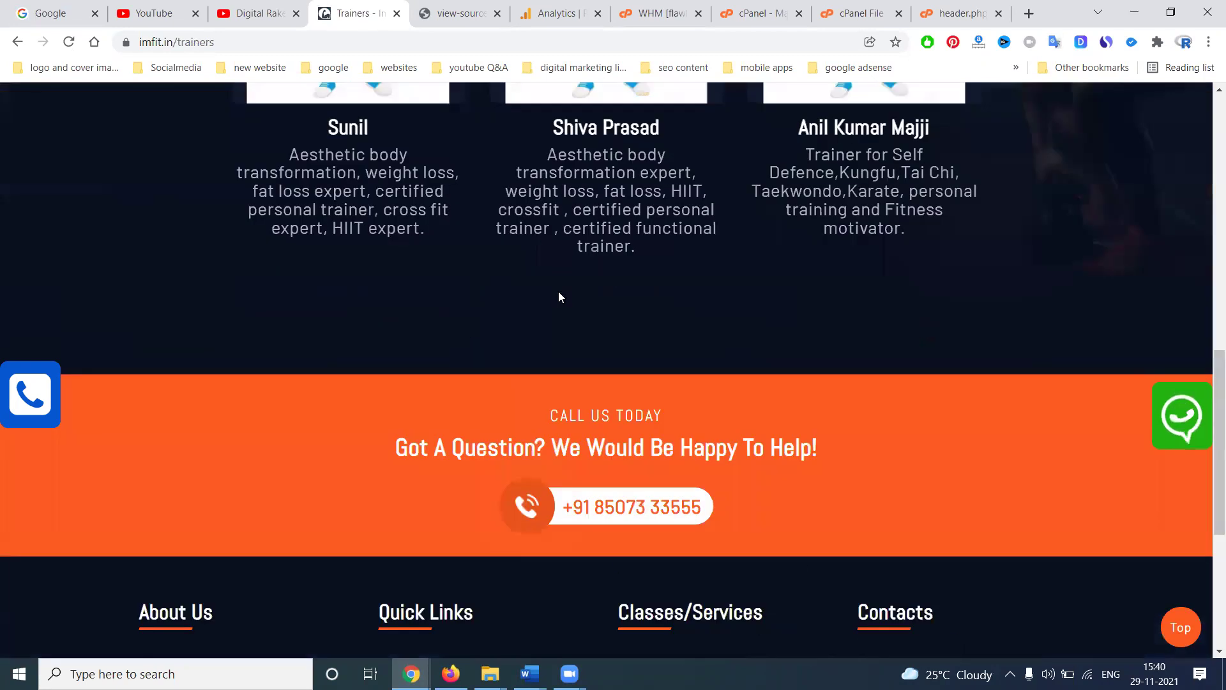
scroll(558, 292, up, 10)
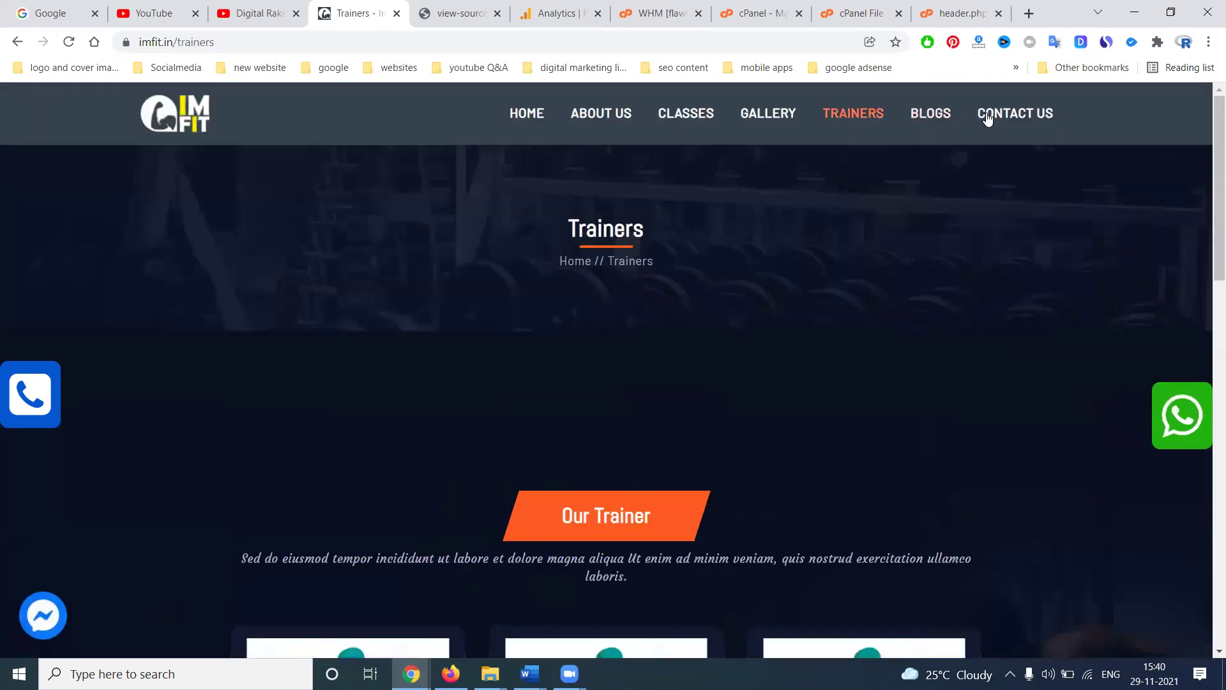
click(988, 118)
Step: In Google Analytics Admin, switch to the Universal Analytics imfit property and dismiss the introductory pop-ups
click(556, 13)
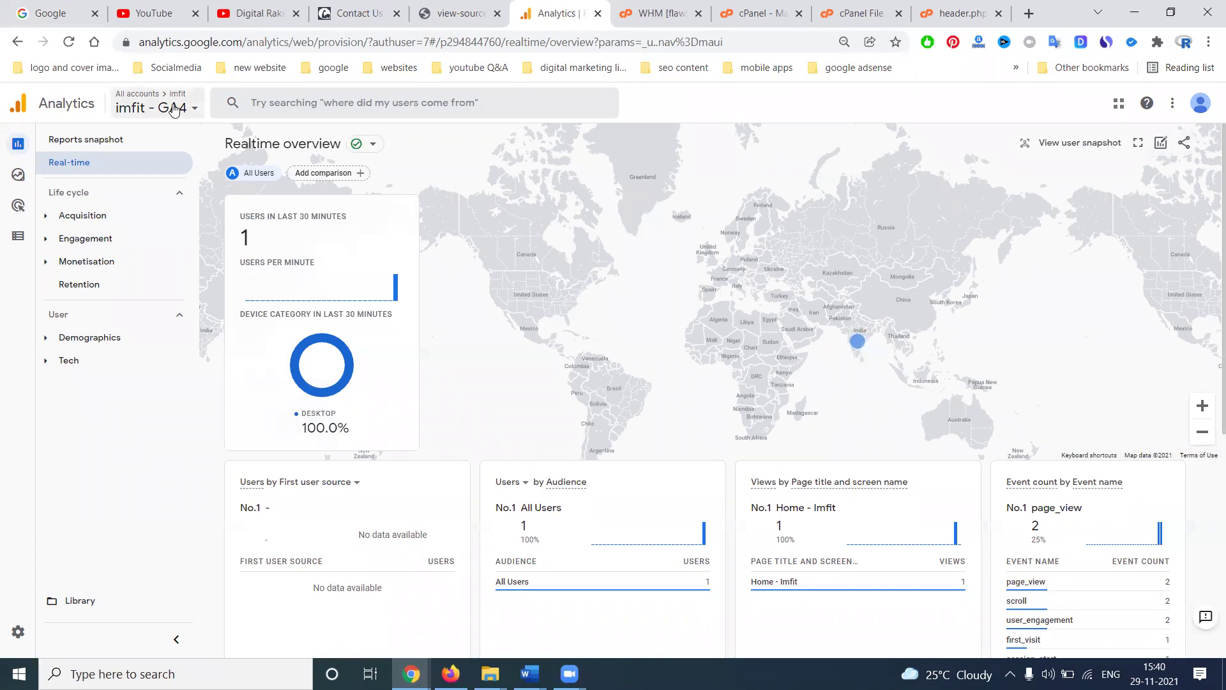
click(14, 632)
click(446, 194)
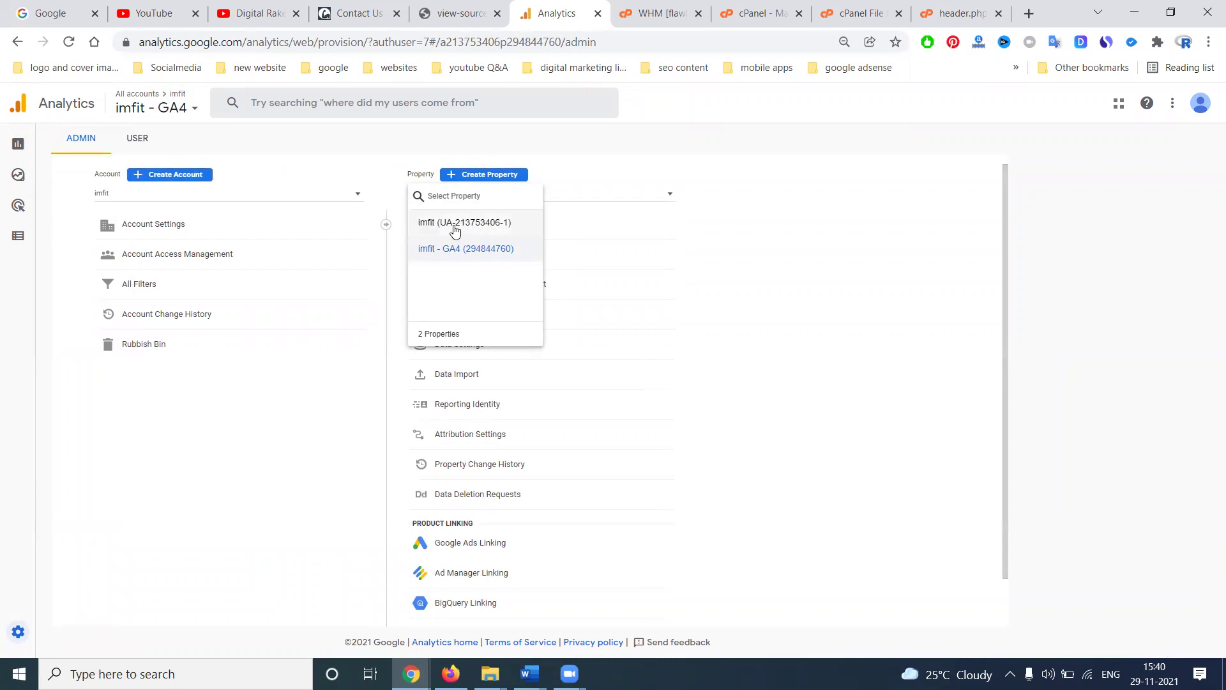
click(455, 229)
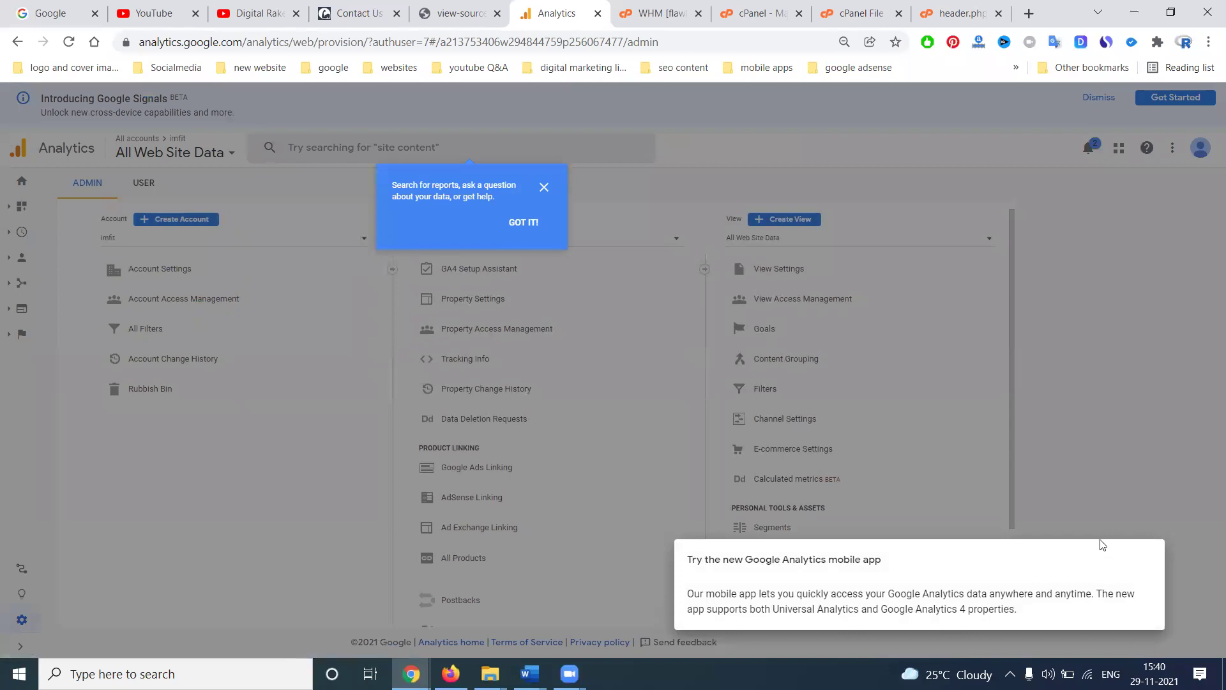
click(1104, 491)
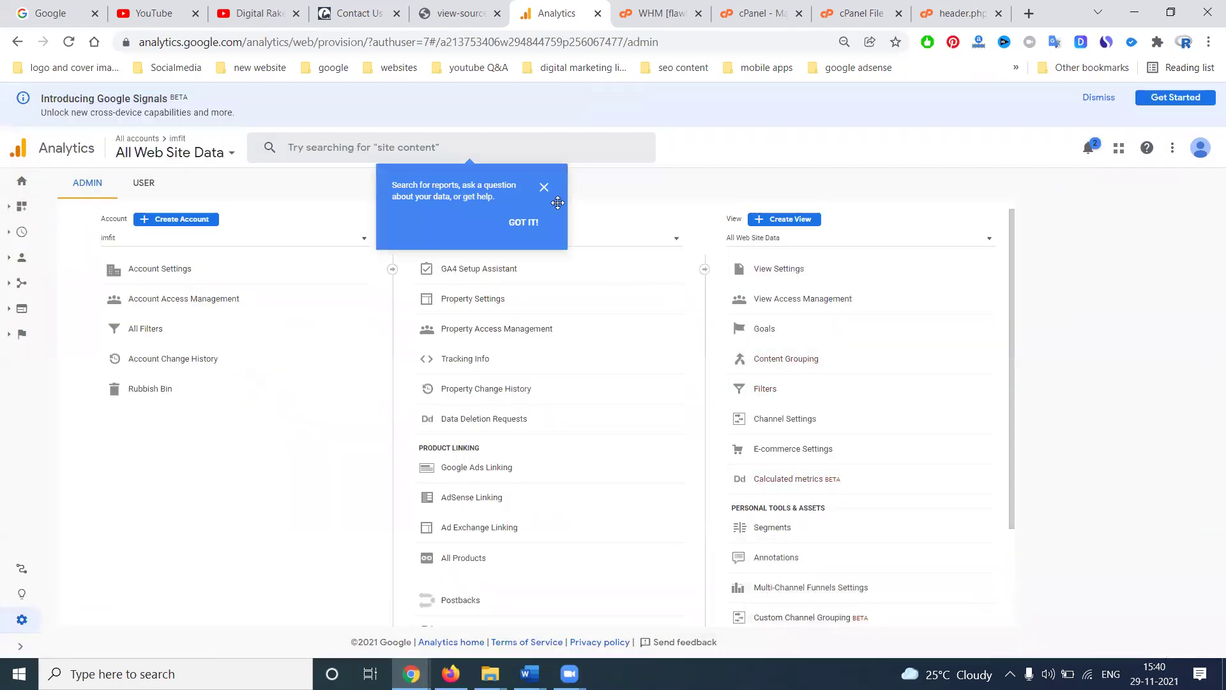
click(523, 223)
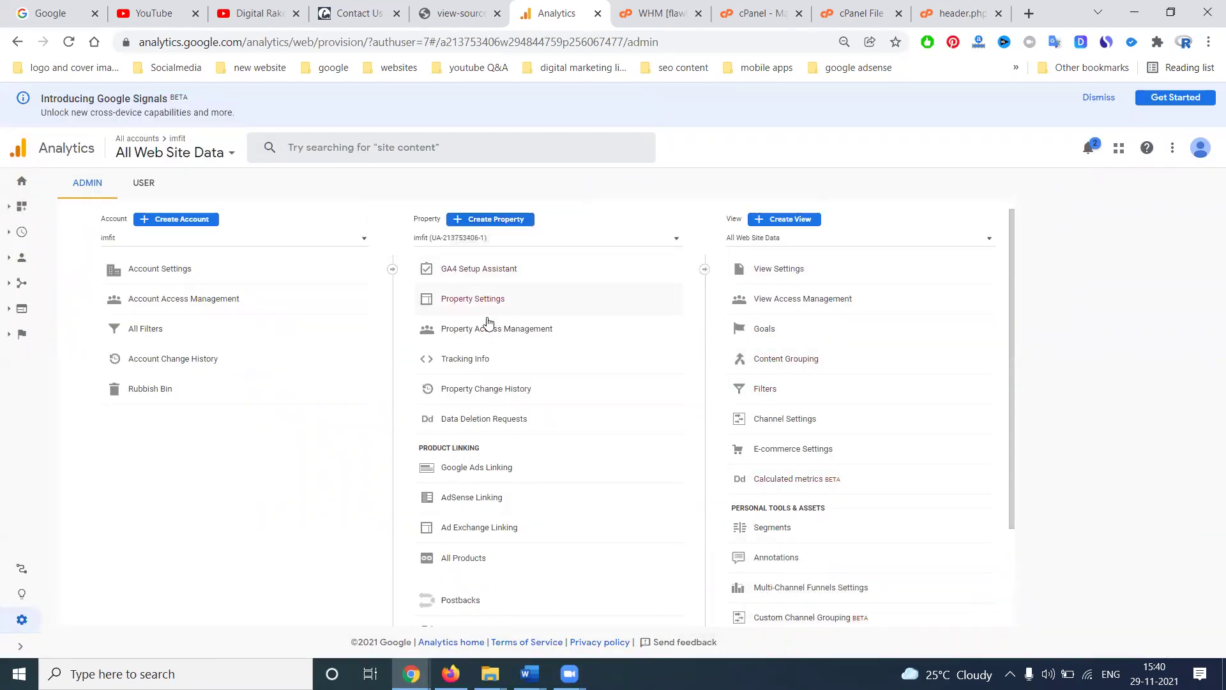
Step: Open the property's Tracking Code details under Tracking Info and select the whole Universal Analytics tracking ID
click(466, 362)
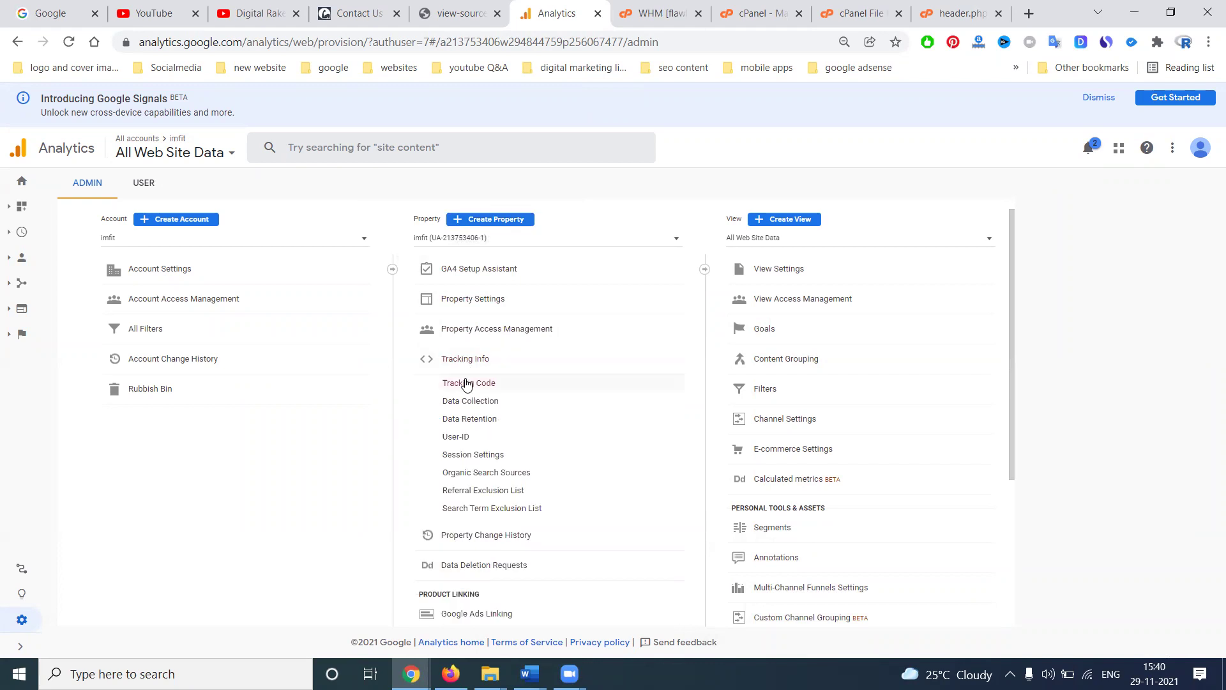
click(465, 383)
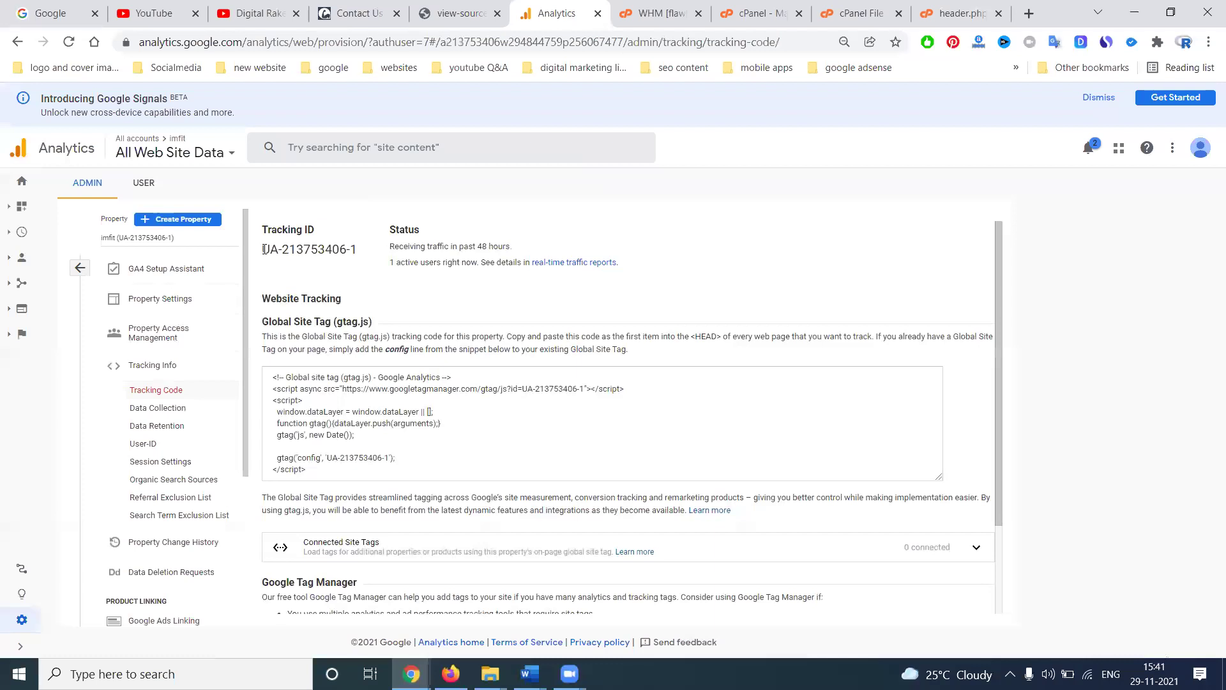
drag(264, 249, 288, 249)
drag(309, 249, 357, 250)
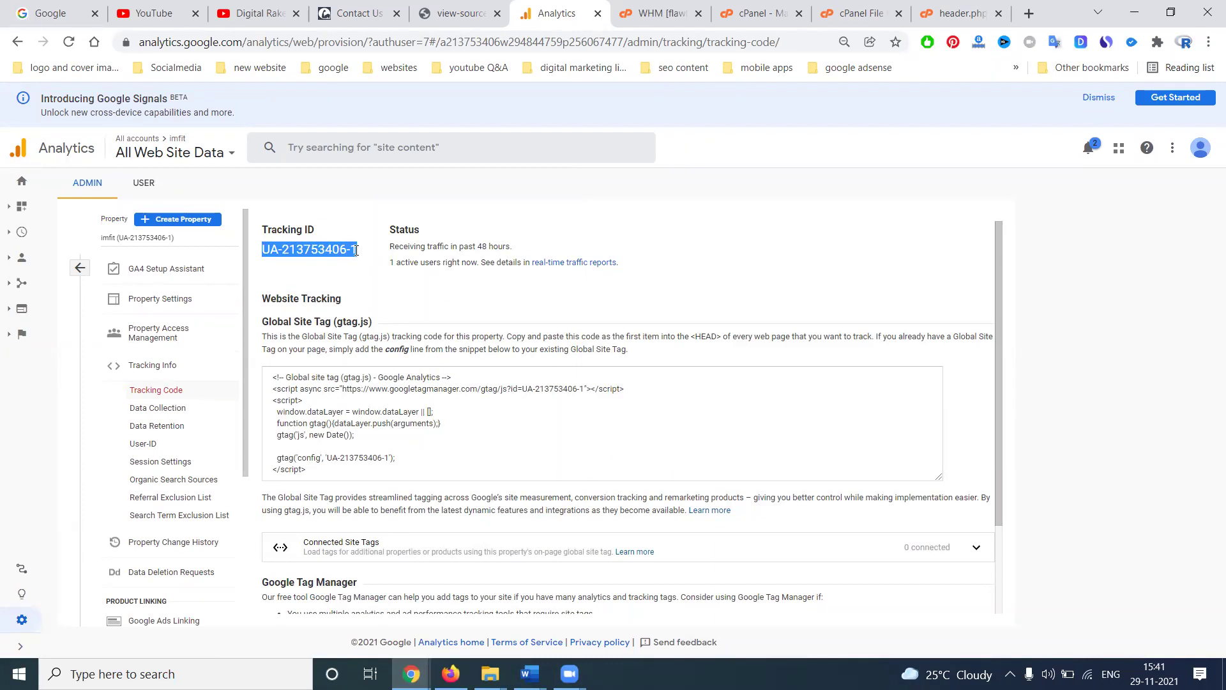
Step: Add the Universal Analytics global site tag below the existing GA4 tag in header.php and save the file
click(943, 8)
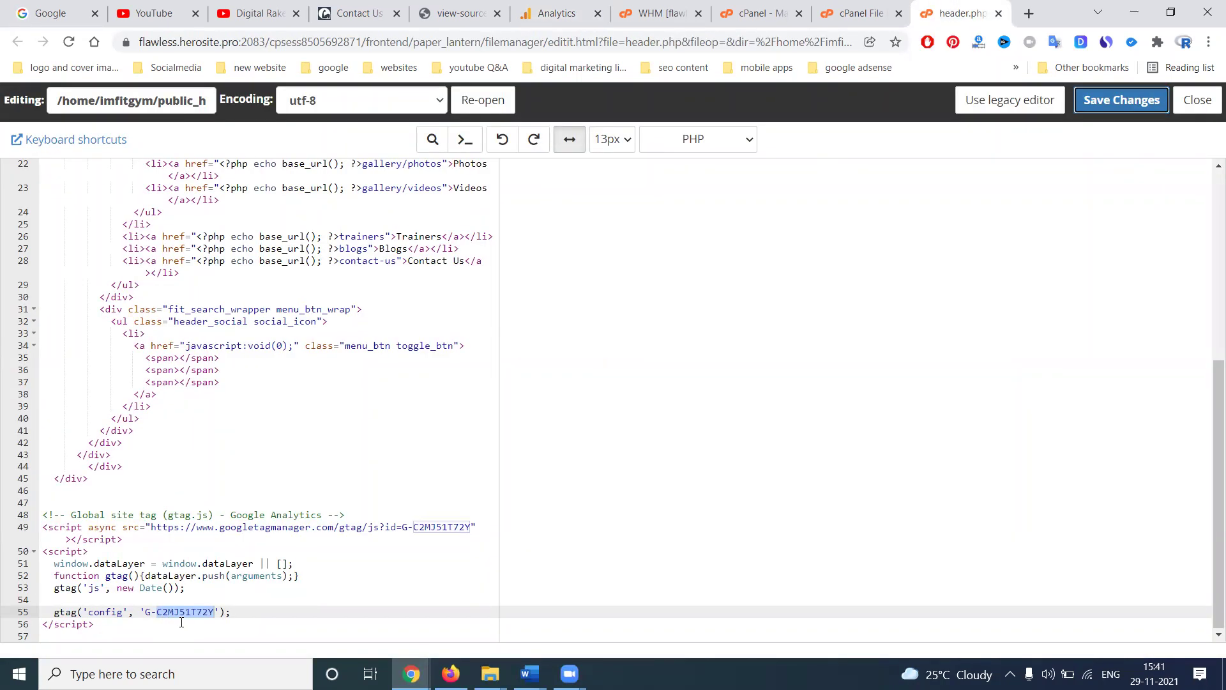
click(112, 625)
key(Return)
key(Return)
key(Return)
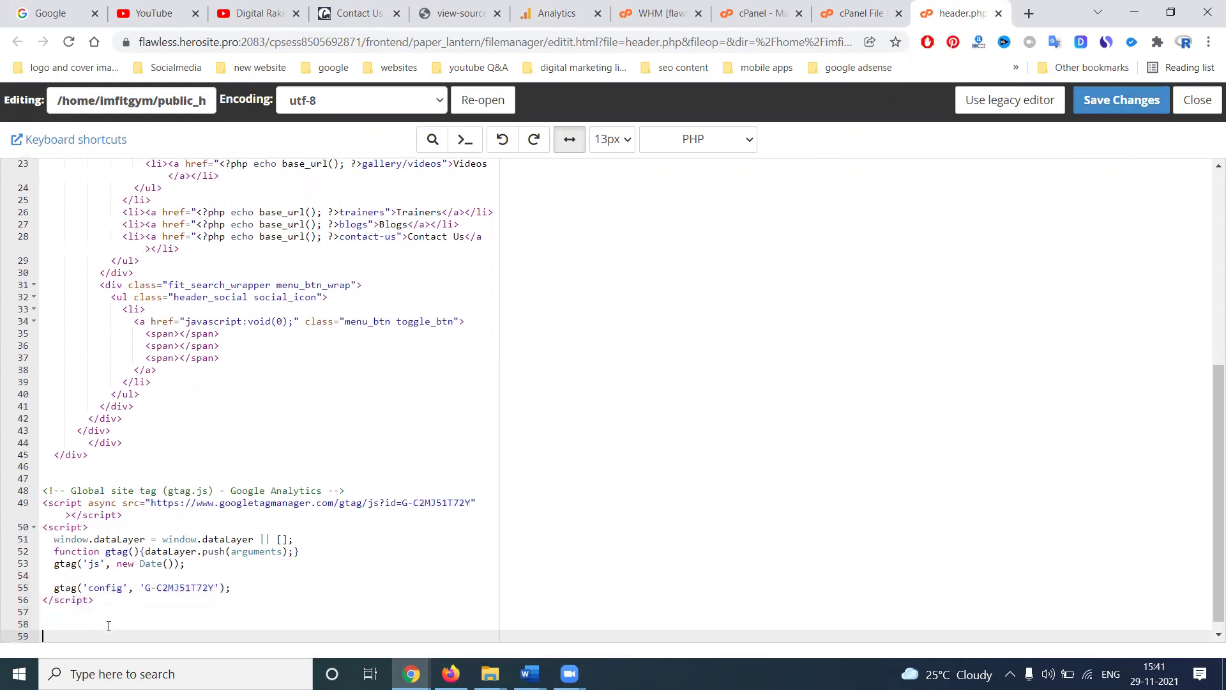
click(560, 16)
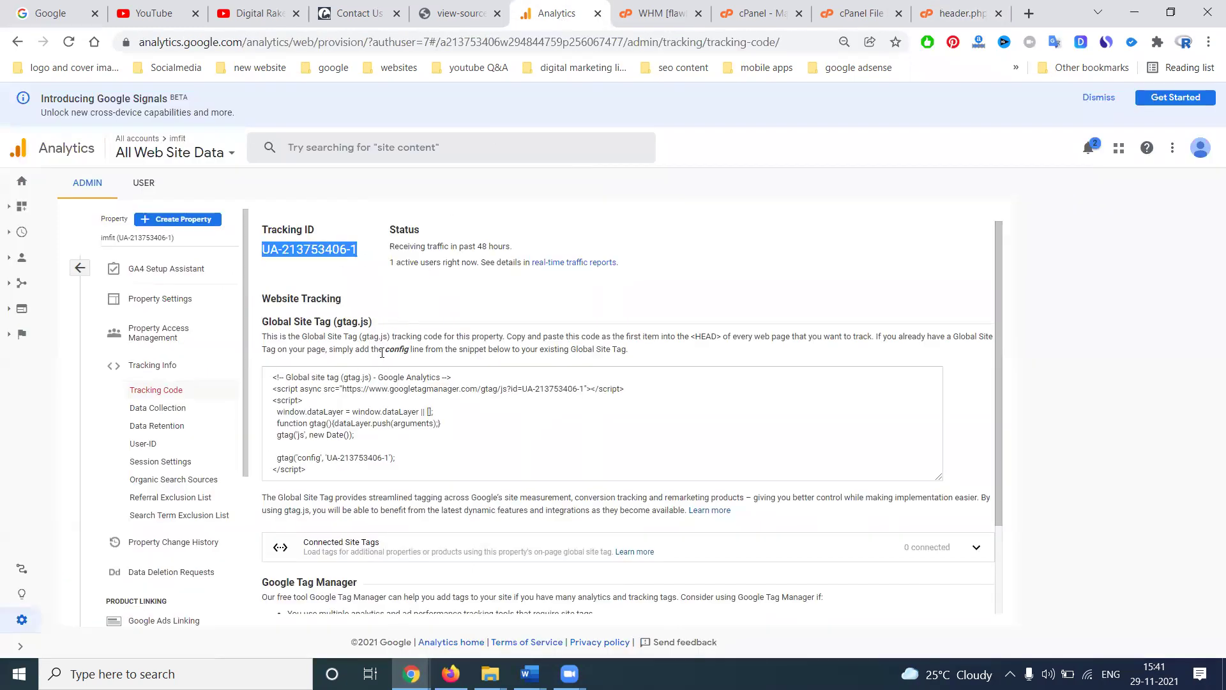
click(347, 430)
key(ctrl+c)
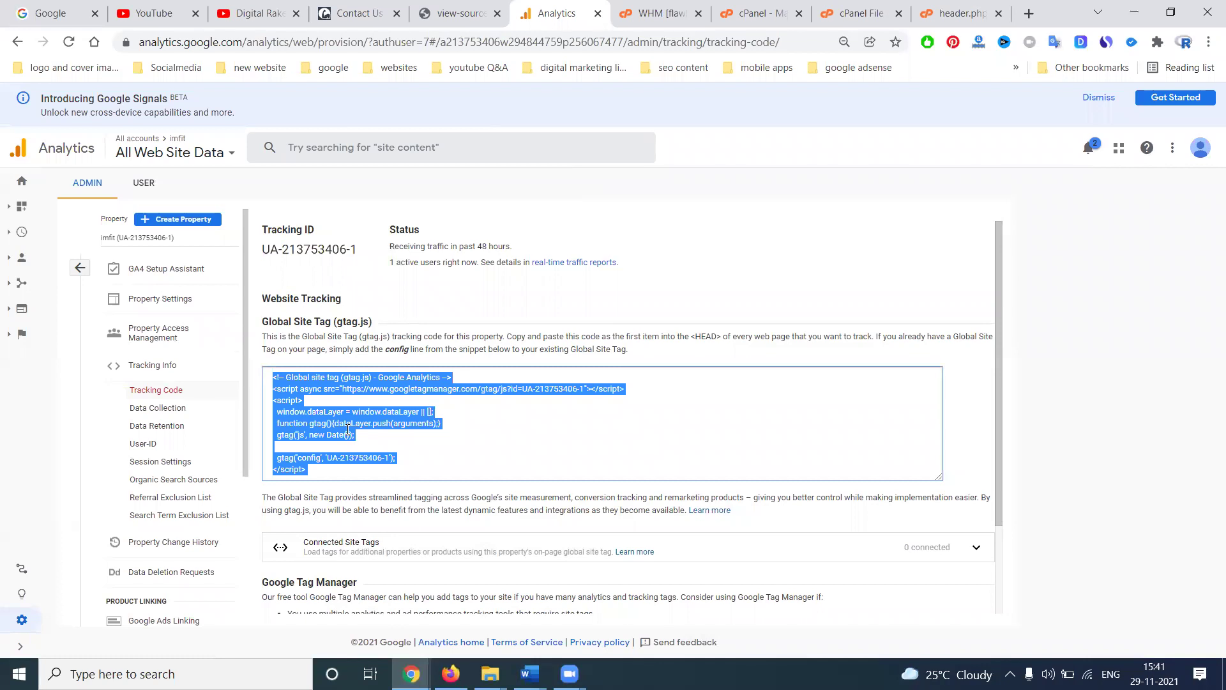
click(958, 13)
key(ctrl+v)
click(1090, 108)
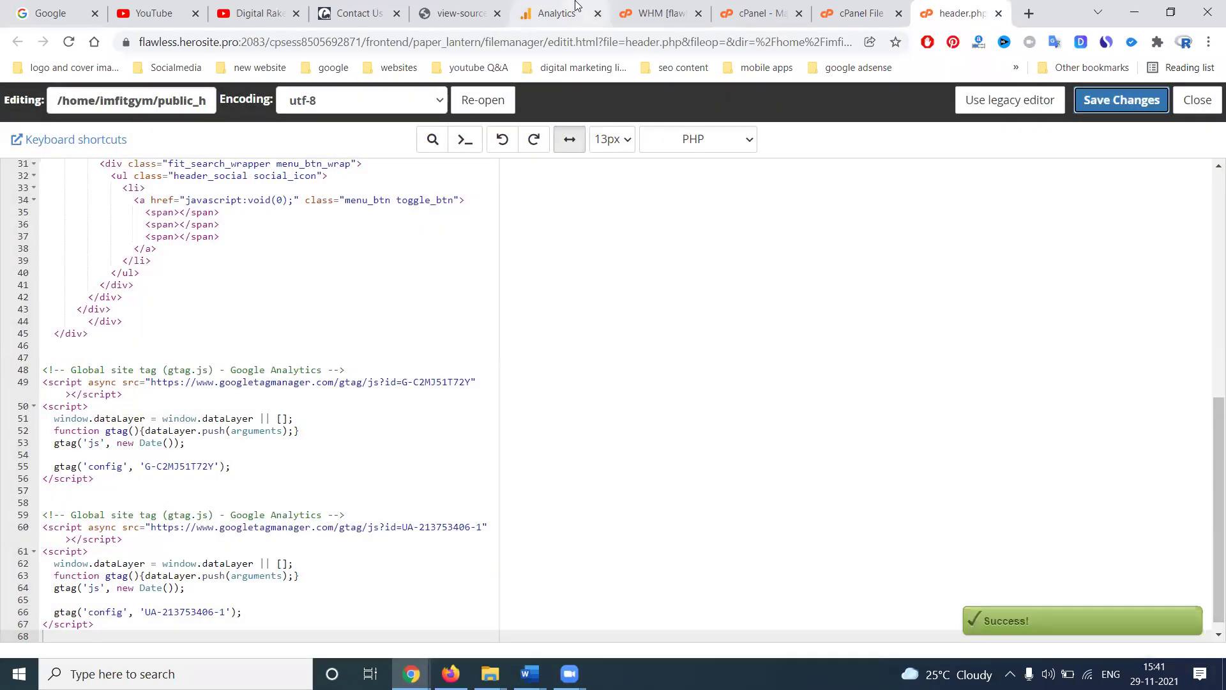
Step: In Google Analytics, review the Real-time Overview report from start to end and open the Real-time Traffic Sources report
click(555, 13)
click(19, 208)
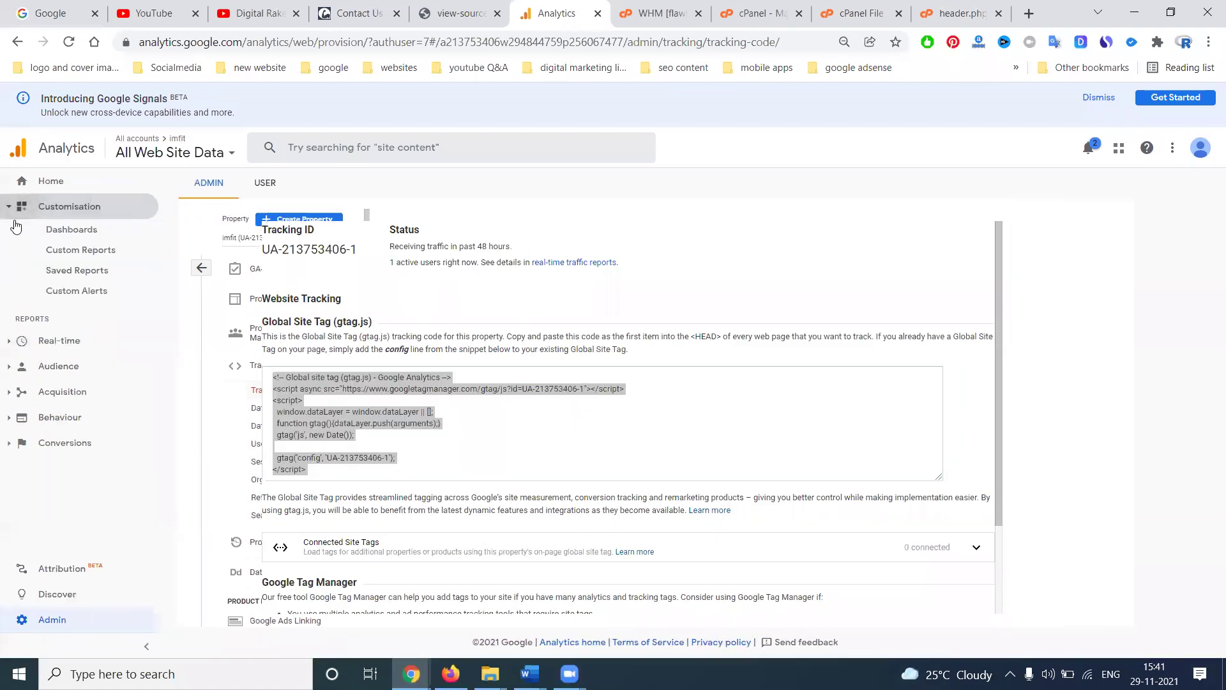
click(61, 348)
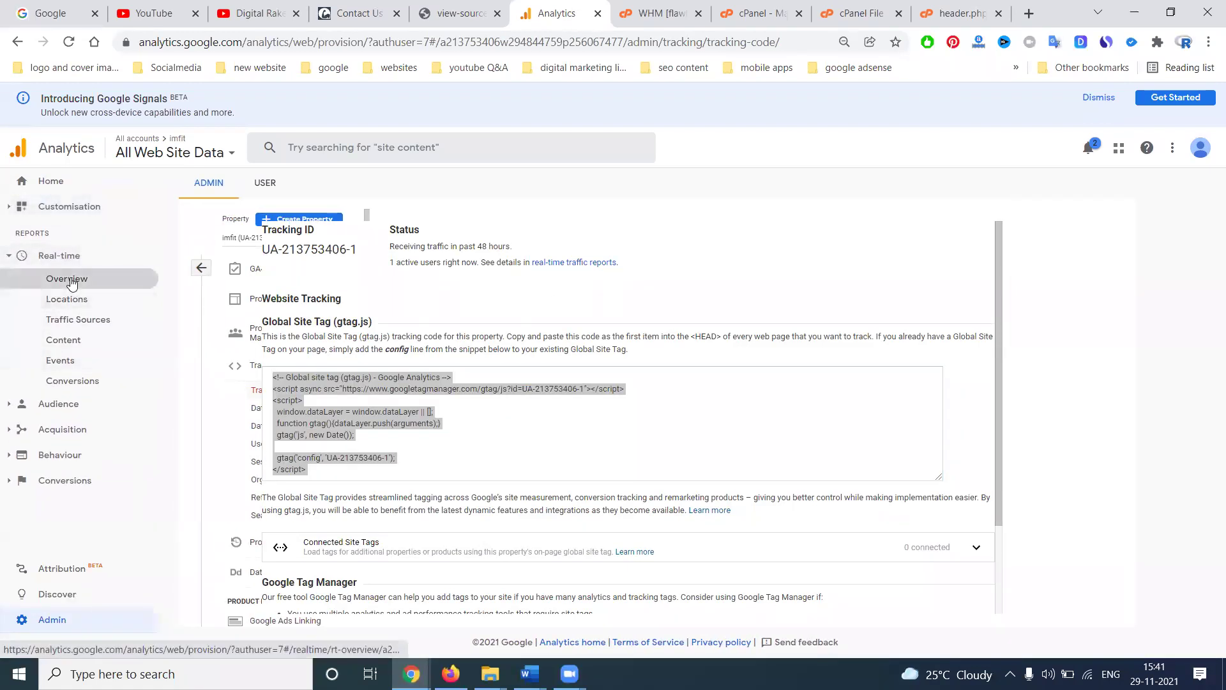
click(68, 279)
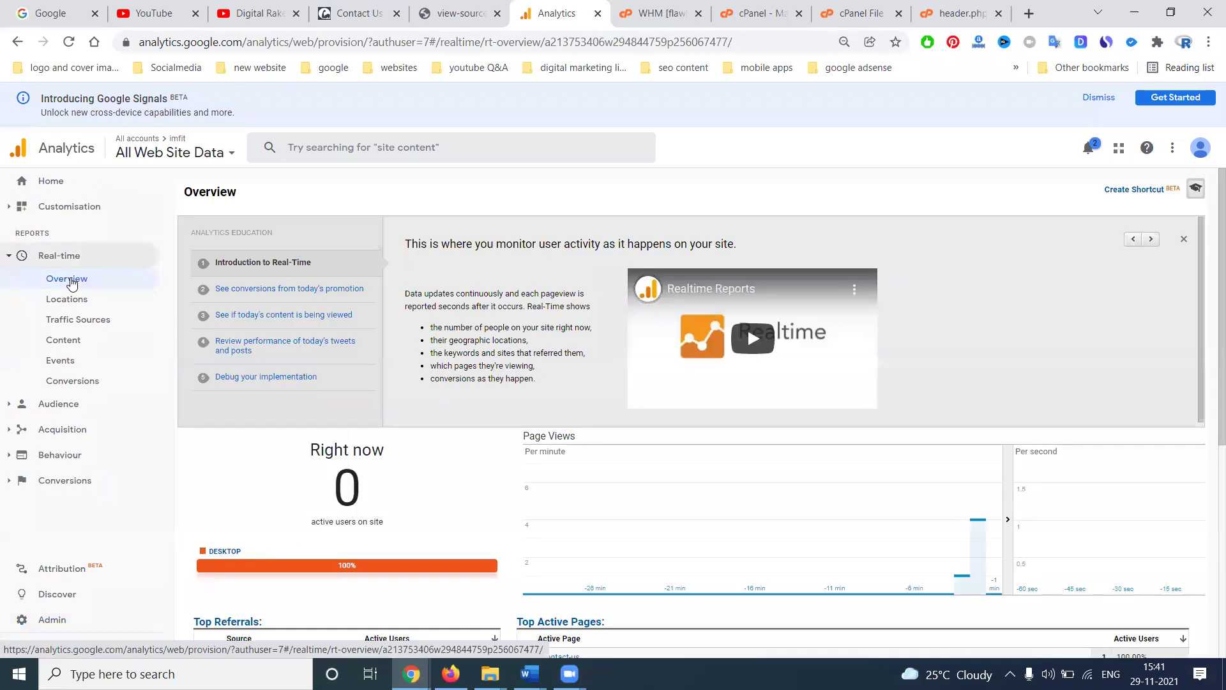
scroll(570, 476, down, 5)
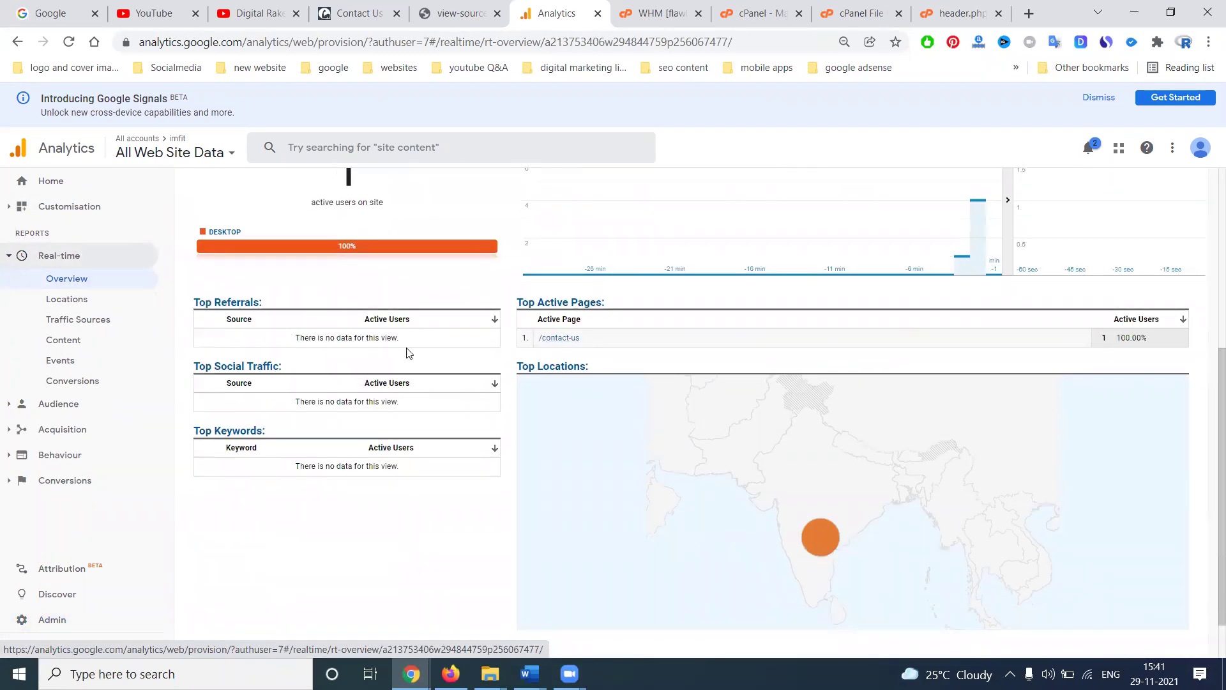
scroll(293, 294, up, 3)
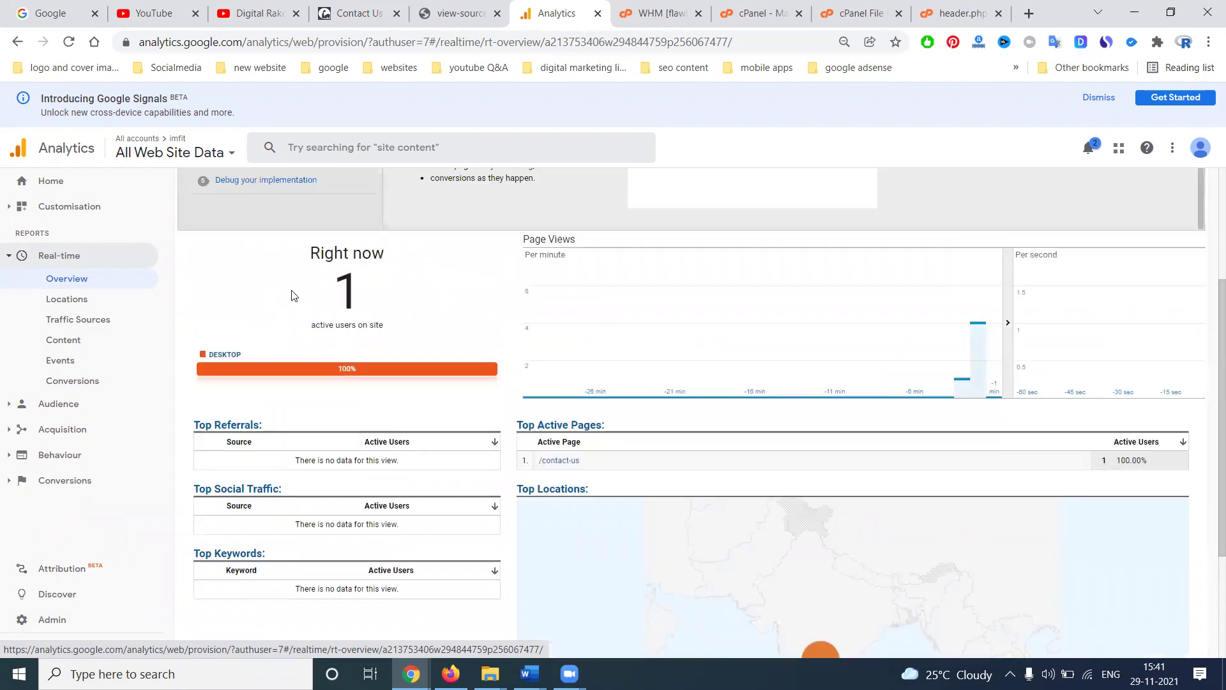
click(87, 301)
click(77, 319)
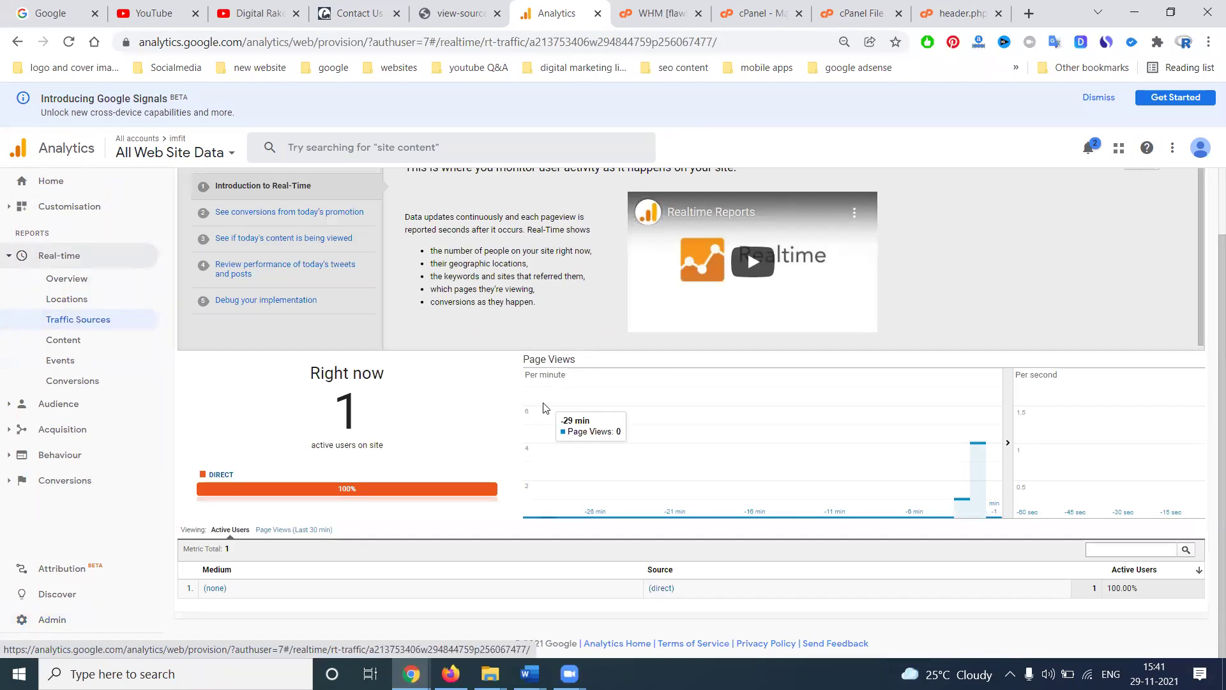
Step: View the imfit account's Account Access Management list in Admin and close it
click(59, 628)
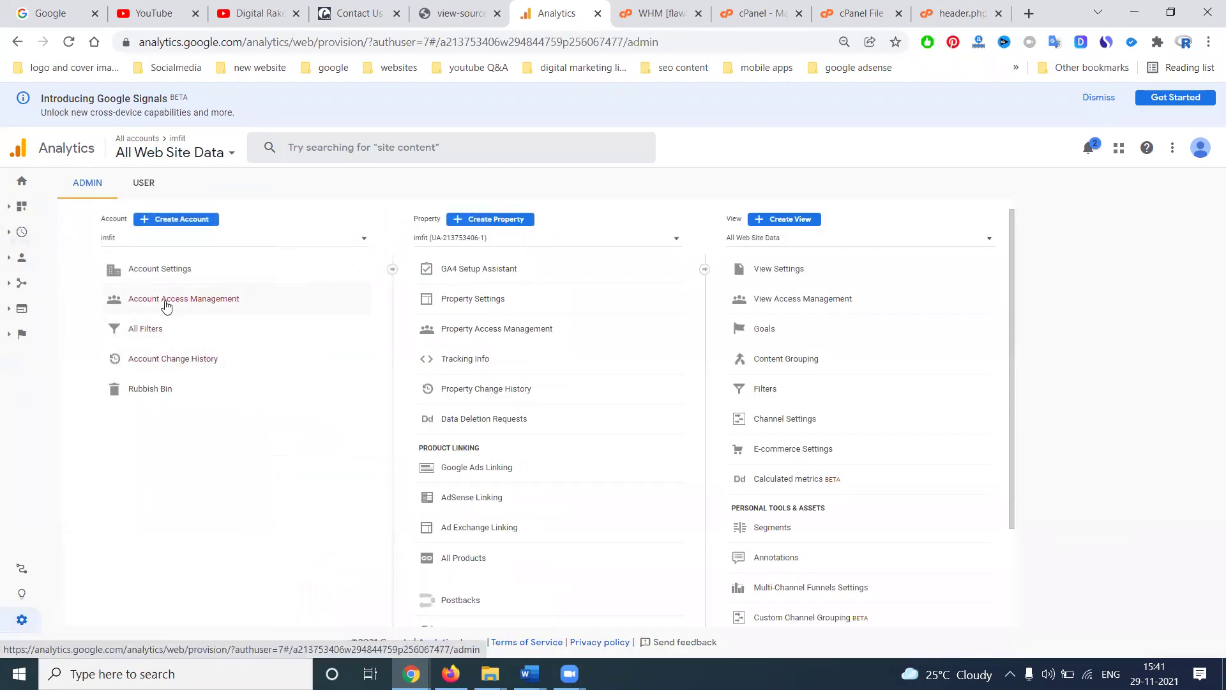
click(221, 305)
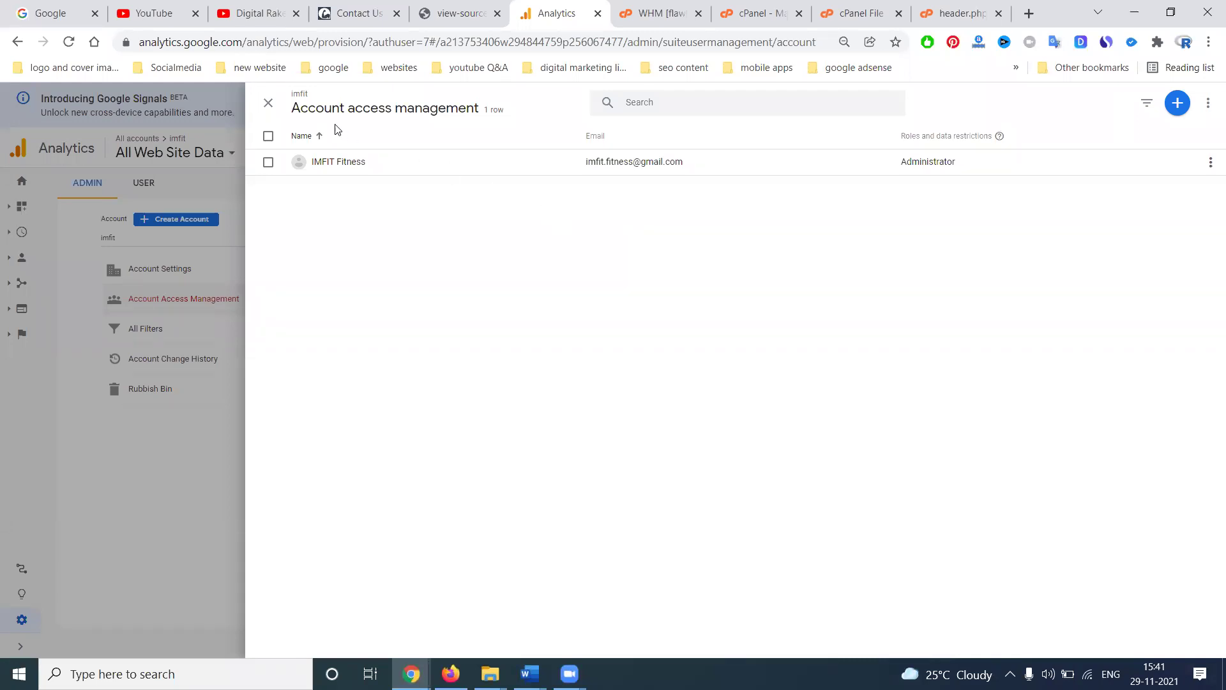
click(268, 104)
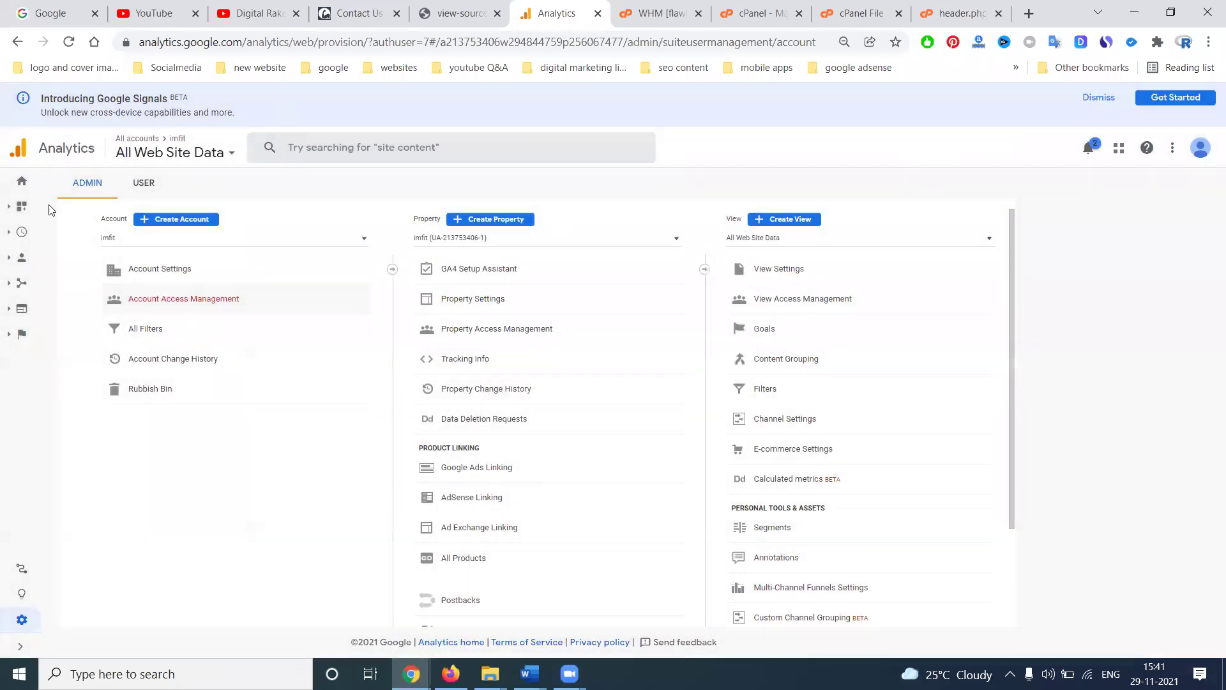
Step: Return to the Real-time Overview report and examine its active users and Top Active Pages
click(22, 232)
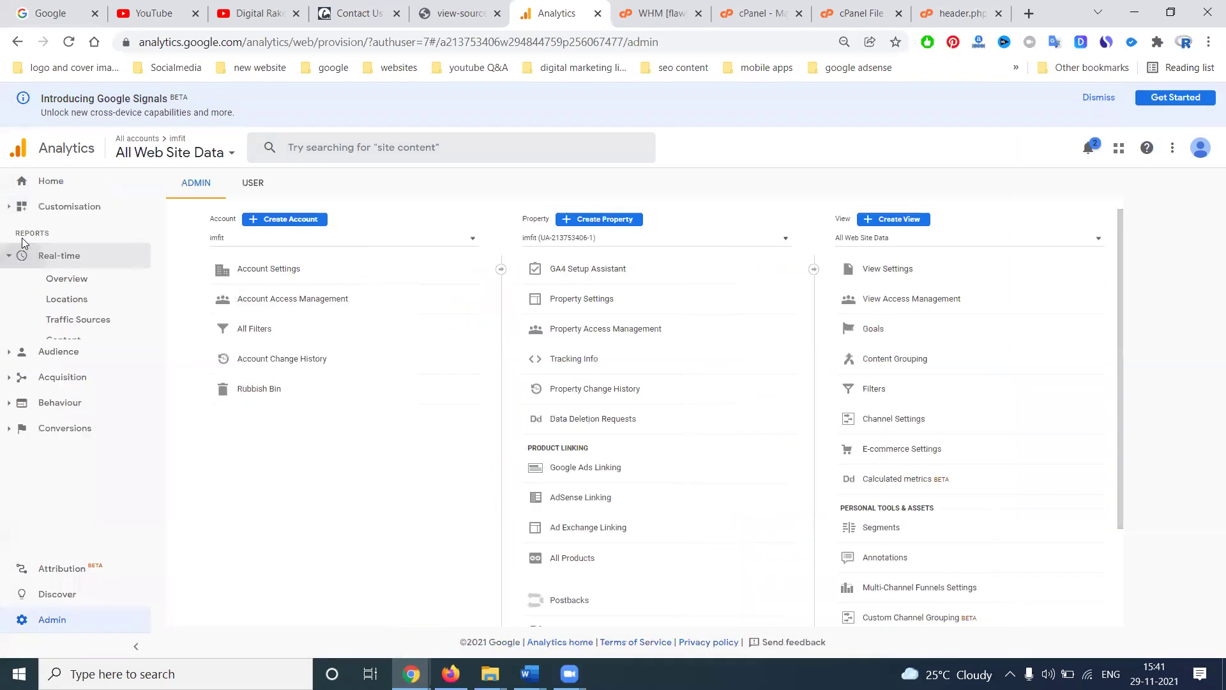
click(35, 280)
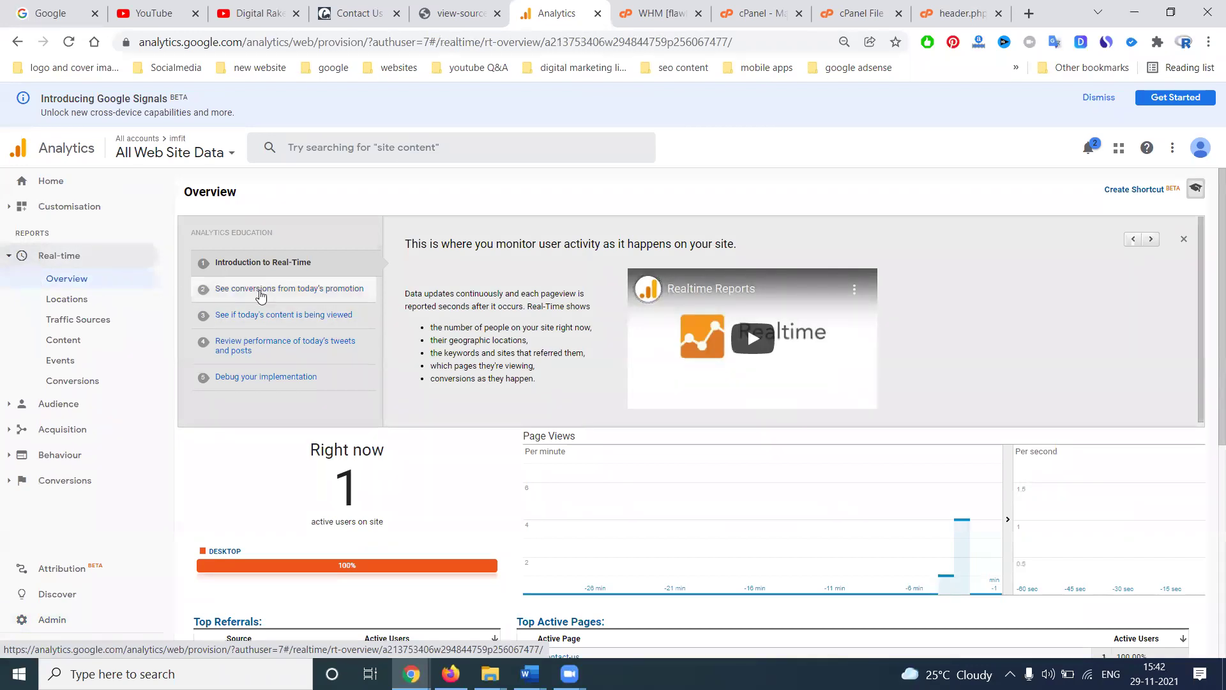
scroll(320, 310, down, 4)
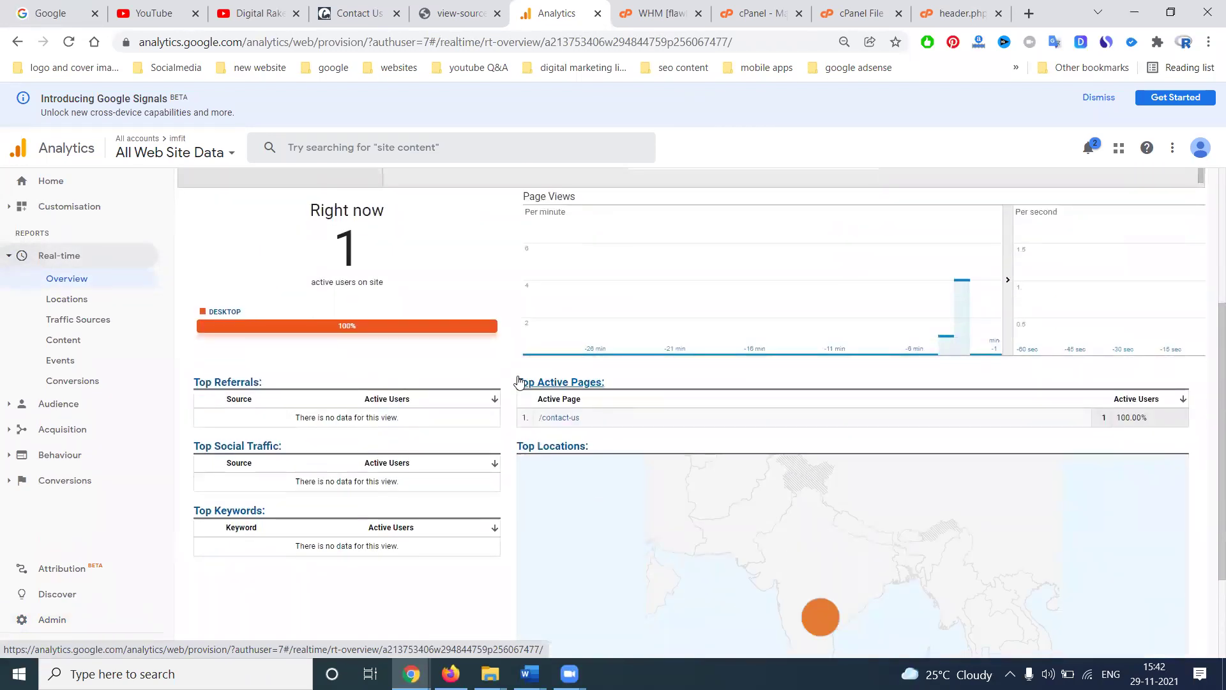
Step: Browse the website's Contact Us and Classes pages and check the Real-time Overview report for the new visits
click(358, 13)
scroll(615, 320, down, 10)
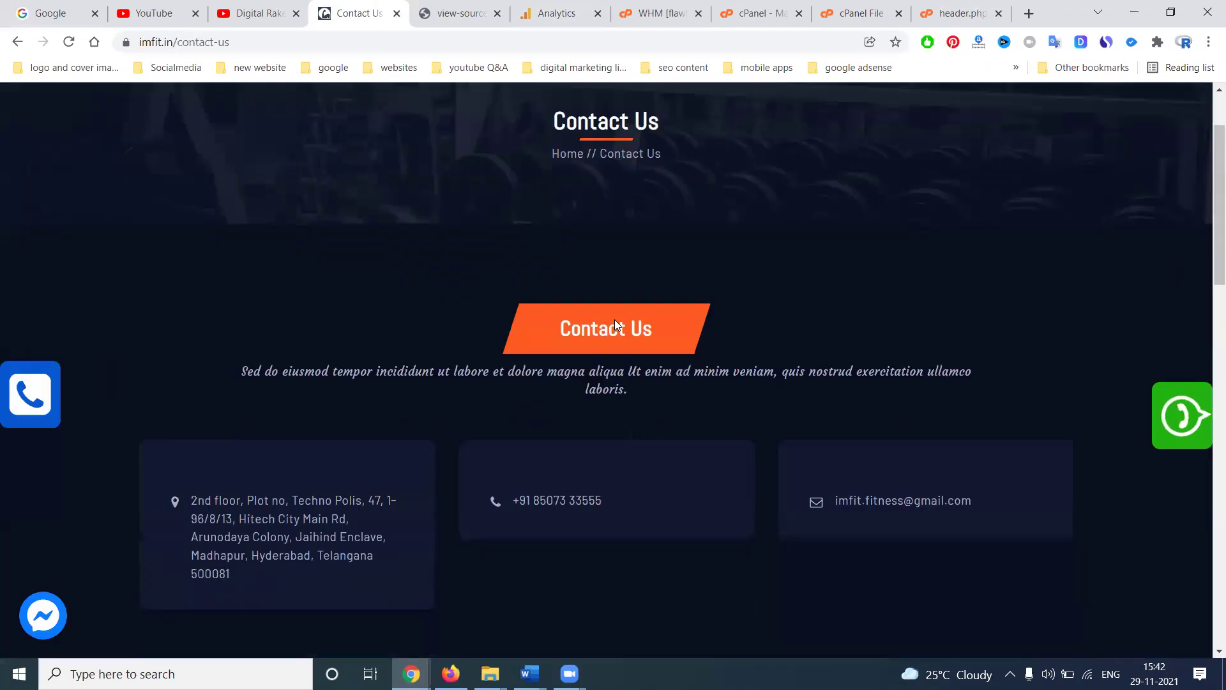
scroll(614, 325, down, 6)
scroll(615, 325, up, 20)
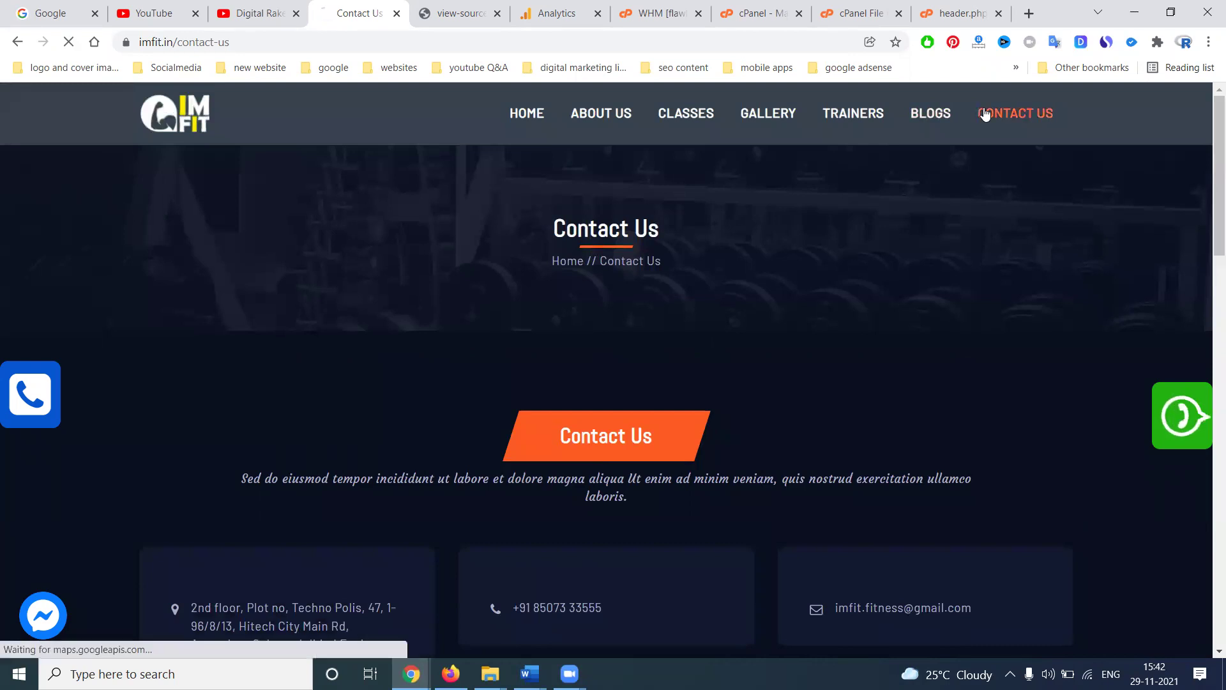
click(697, 120)
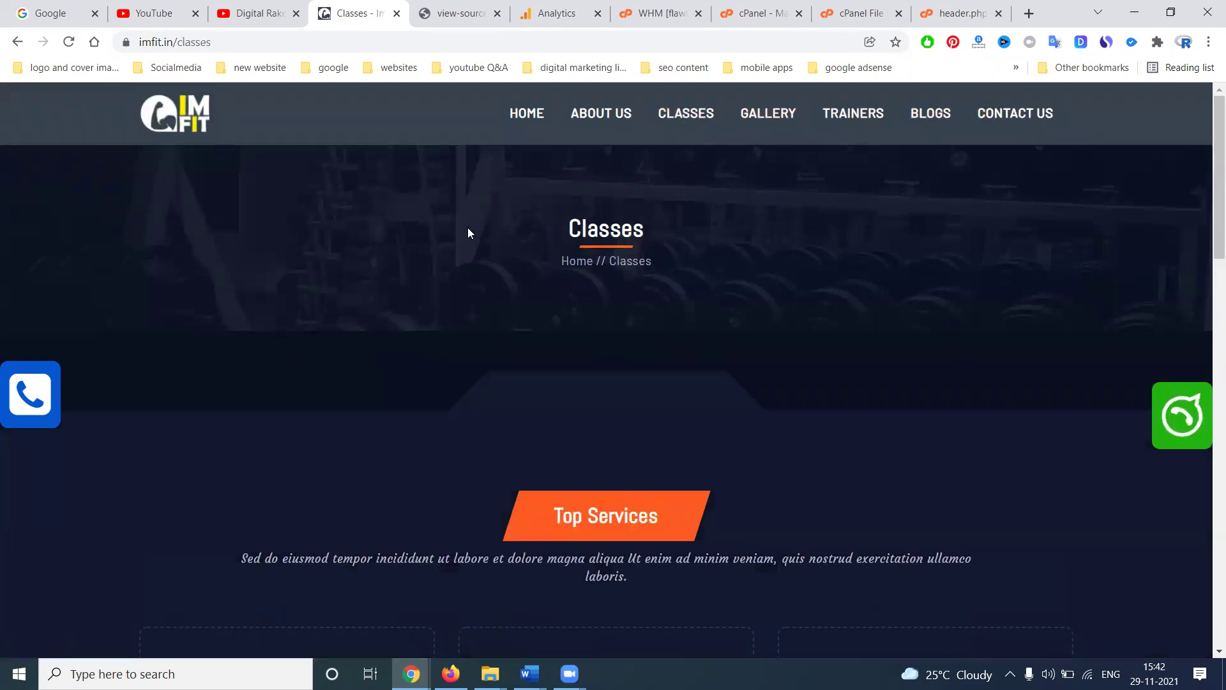
scroll(469, 231, down, 8)
scroll(469, 233, down, 3)
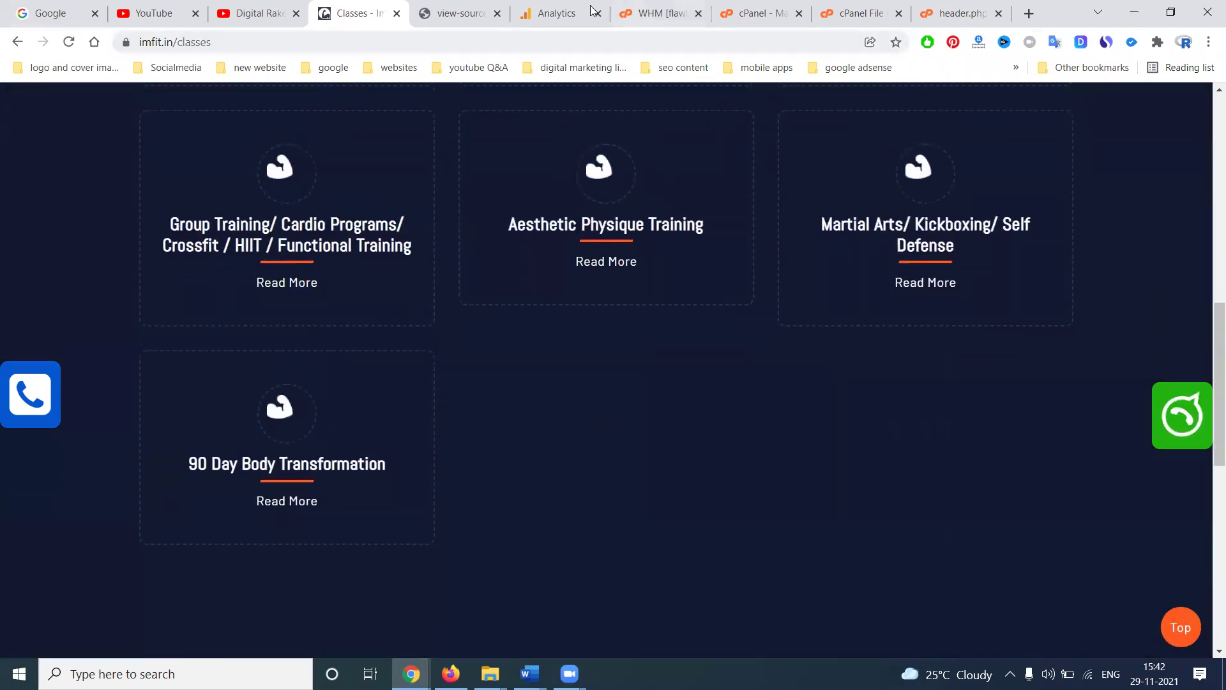
click(573, 19)
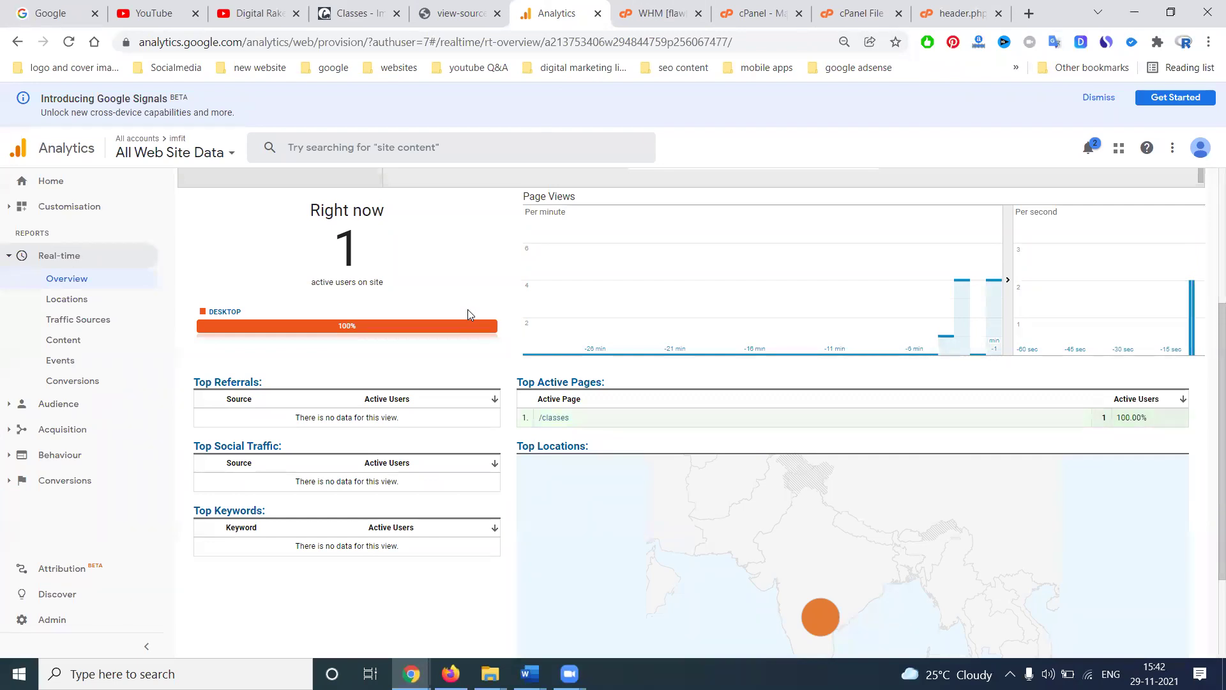
scroll(433, 294, down, 1)
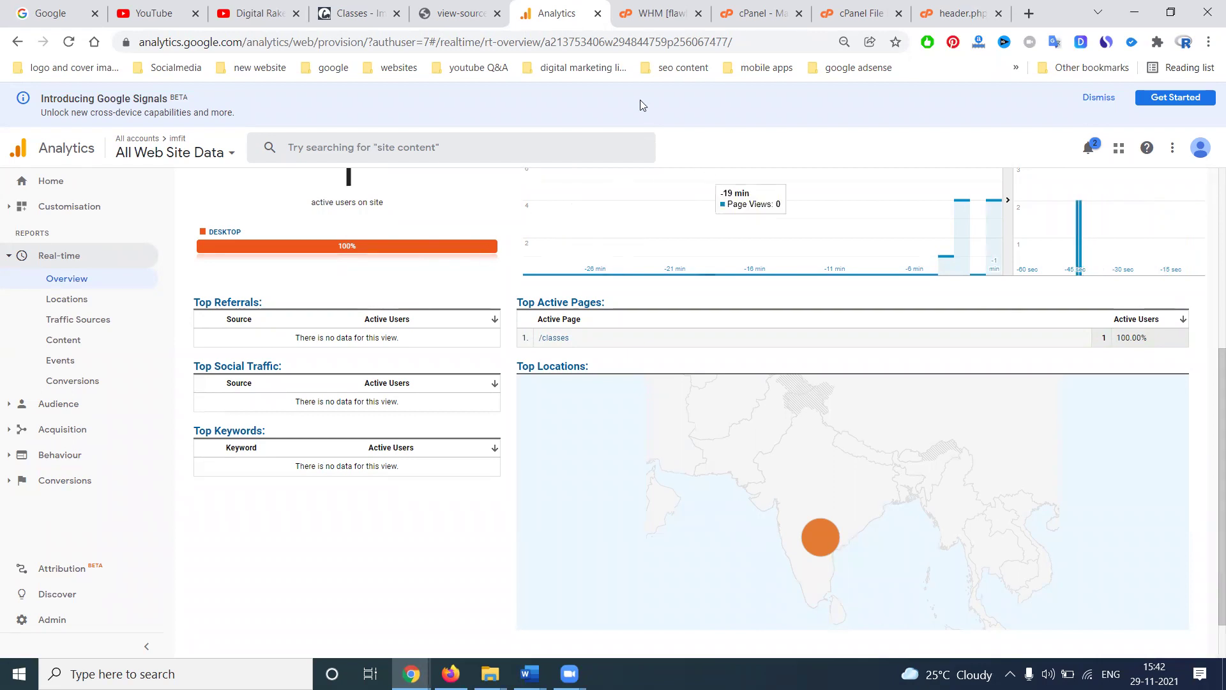
Step: Open Google Search Console in a new browser tab and switch to the IMFIT Fitness account
click(1029, 13)
text(se)
key(Return)
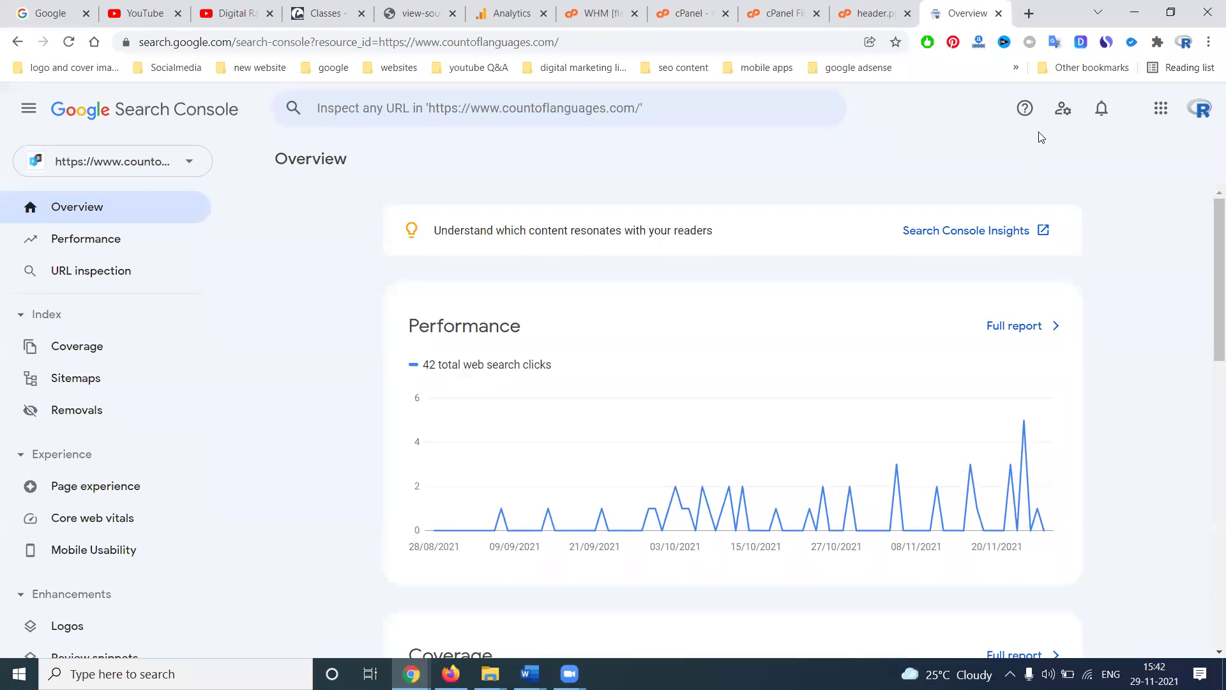
click(1201, 112)
scroll(1002, 425, down, 4)
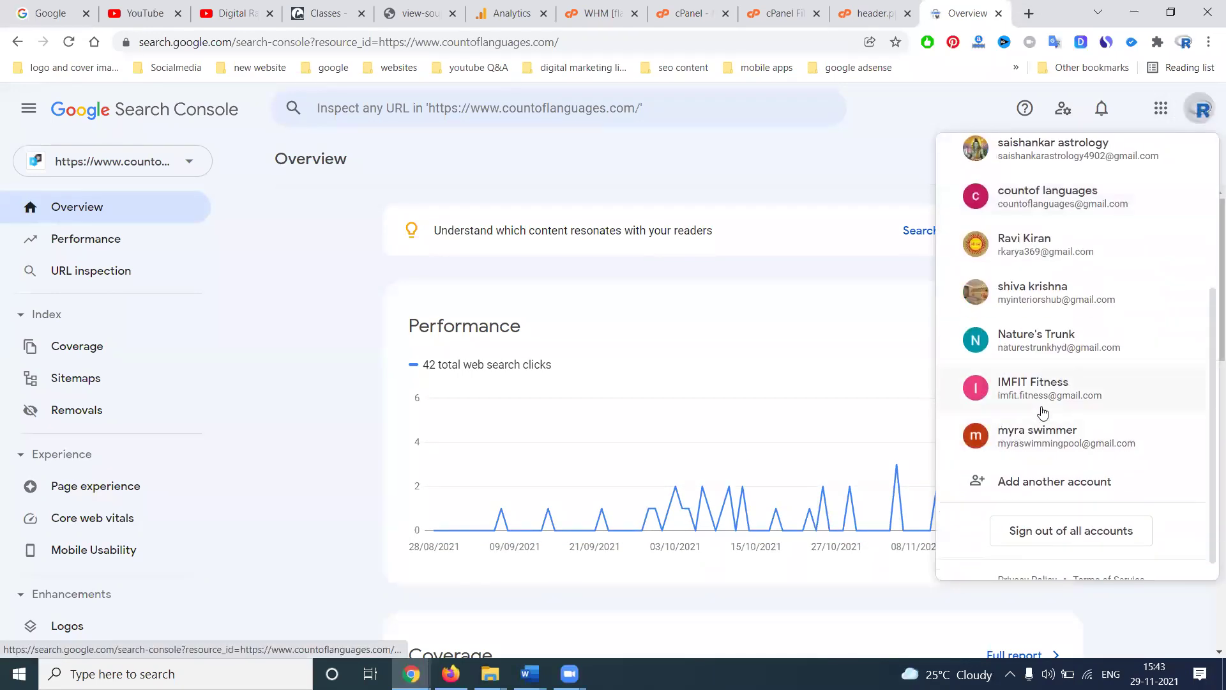
click(1039, 390)
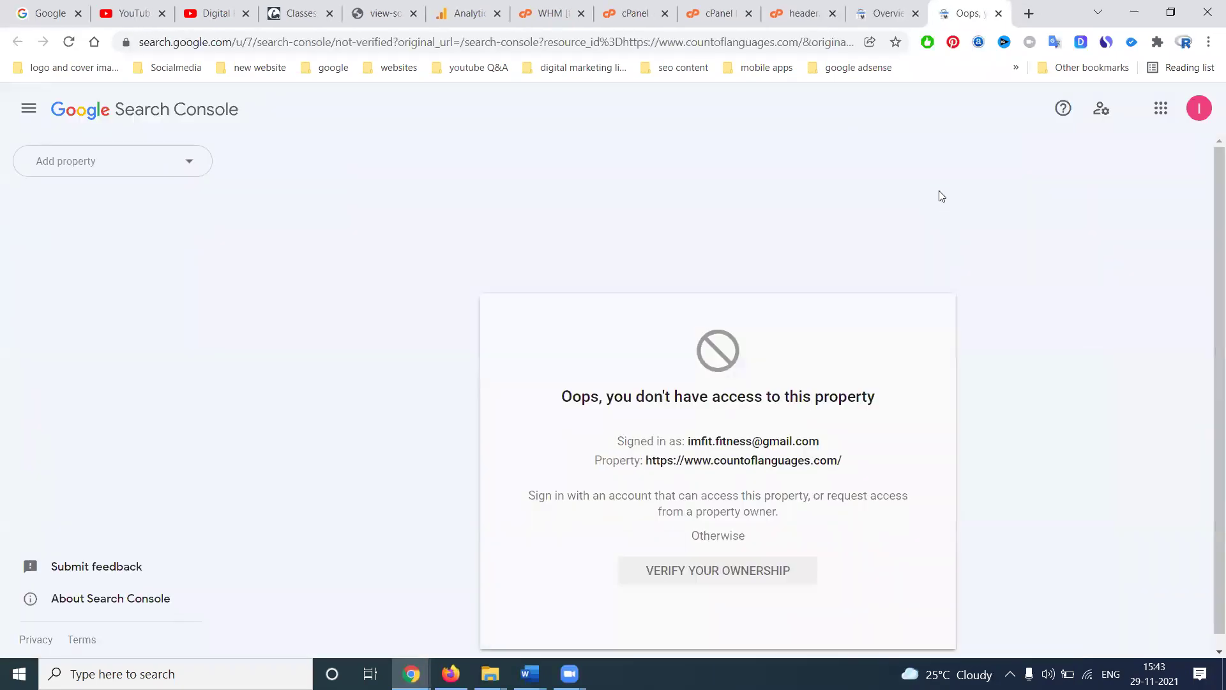
Step: Start adding a Search Console property and copy the address of the Imfit website's home page
click(130, 170)
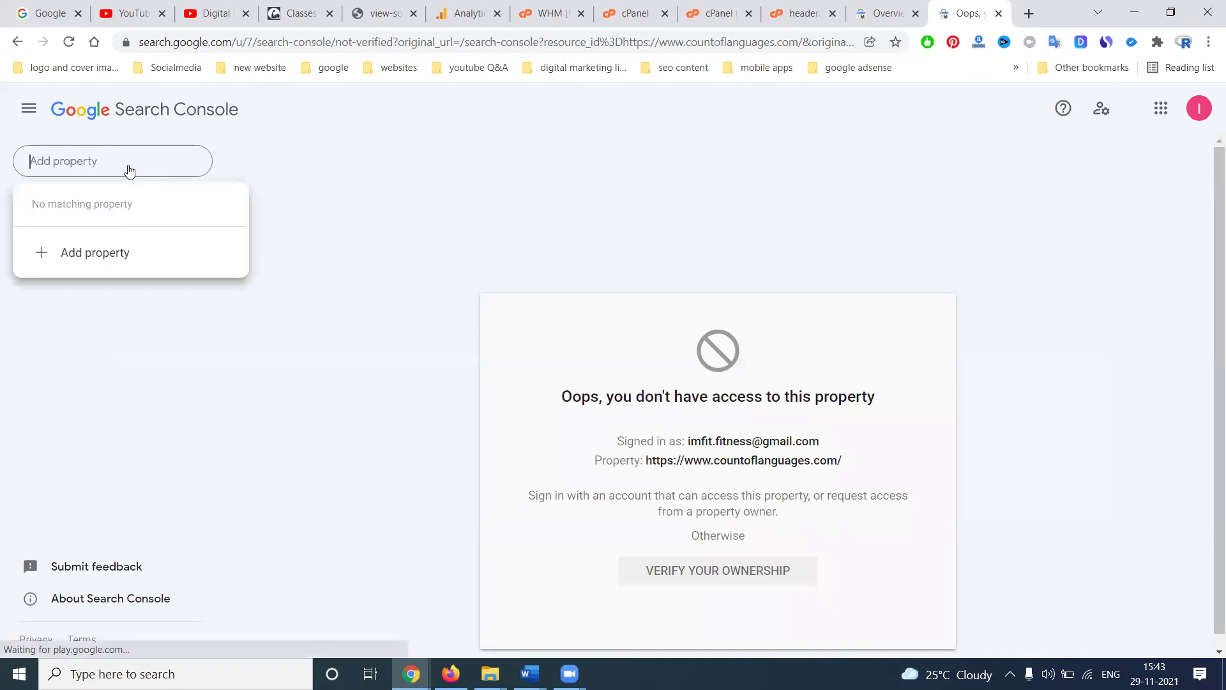
click(96, 253)
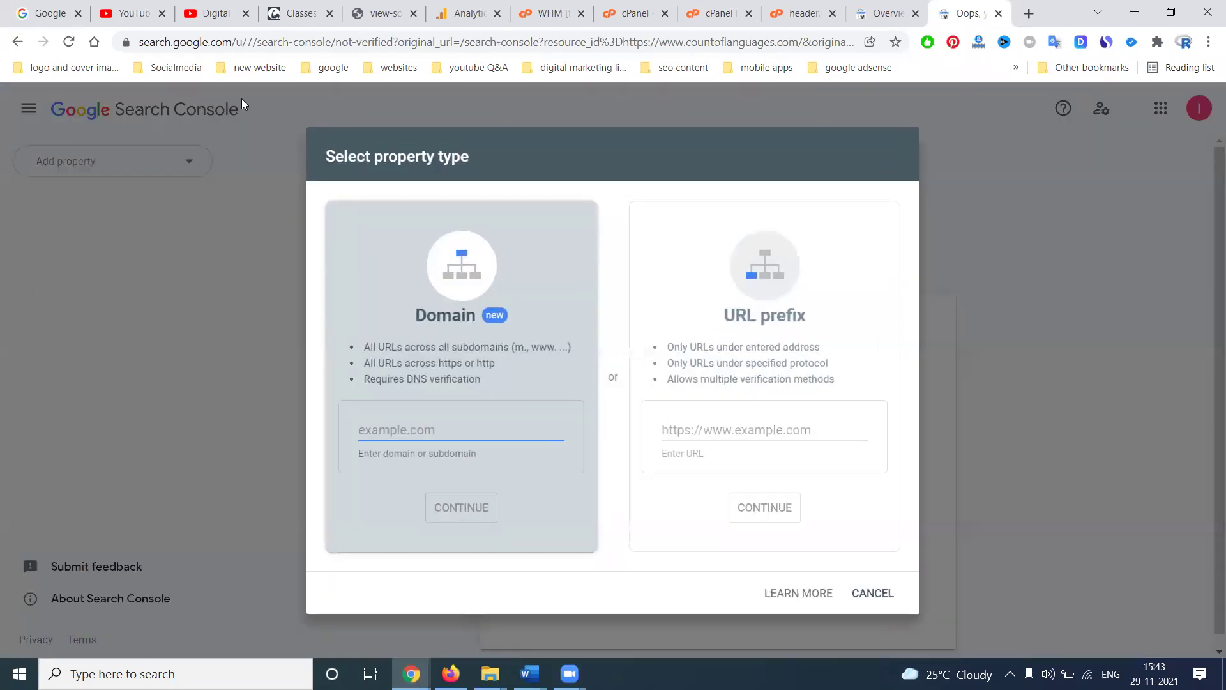
click(274, 14)
scroll(434, 147, up, 10)
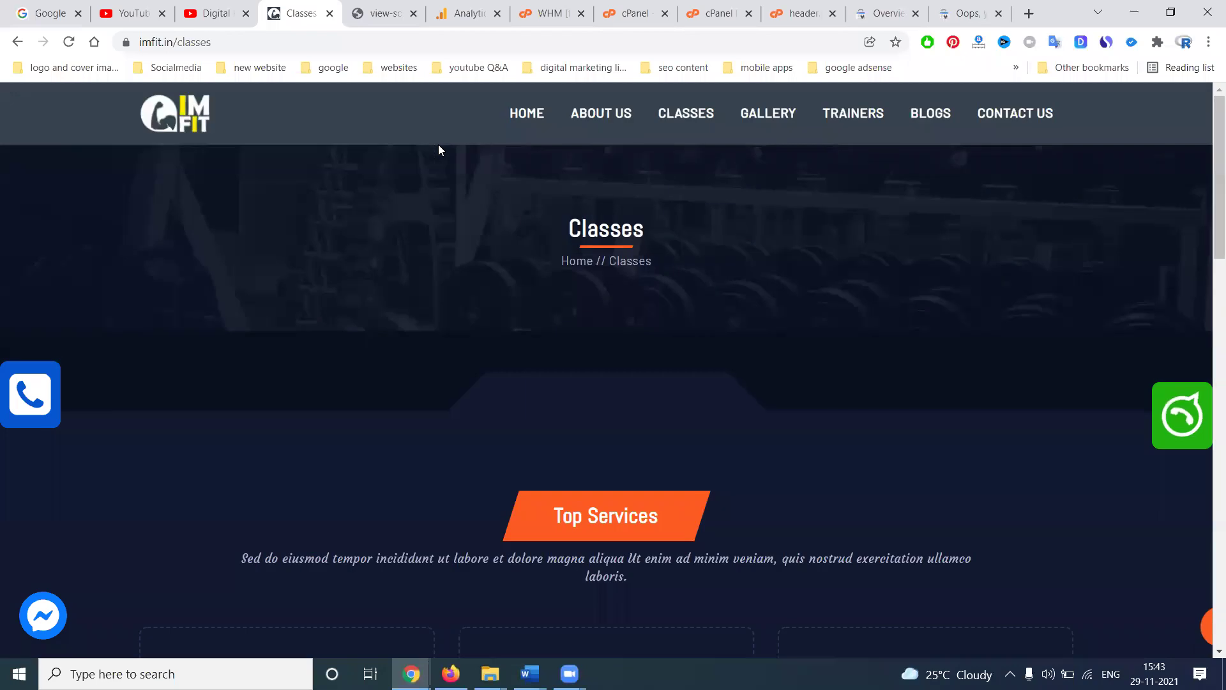
click(520, 114)
click(830, 43)
key(ctrl+c)
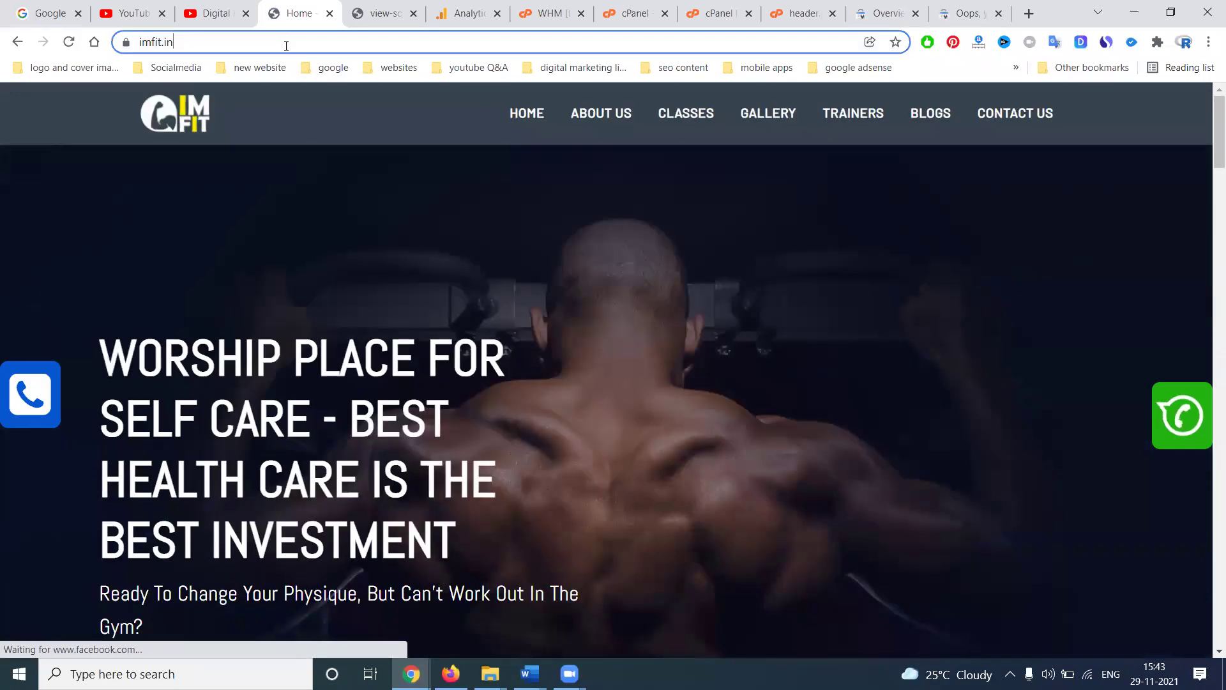
click(971, 13)
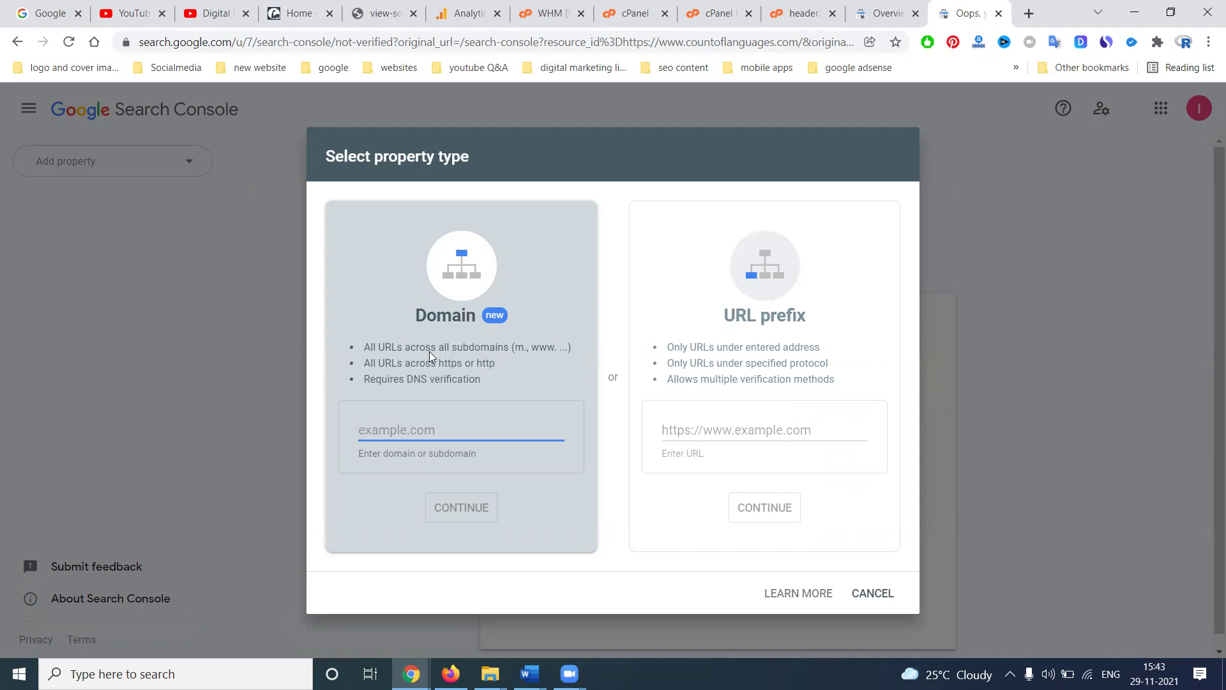
click(717, 433)
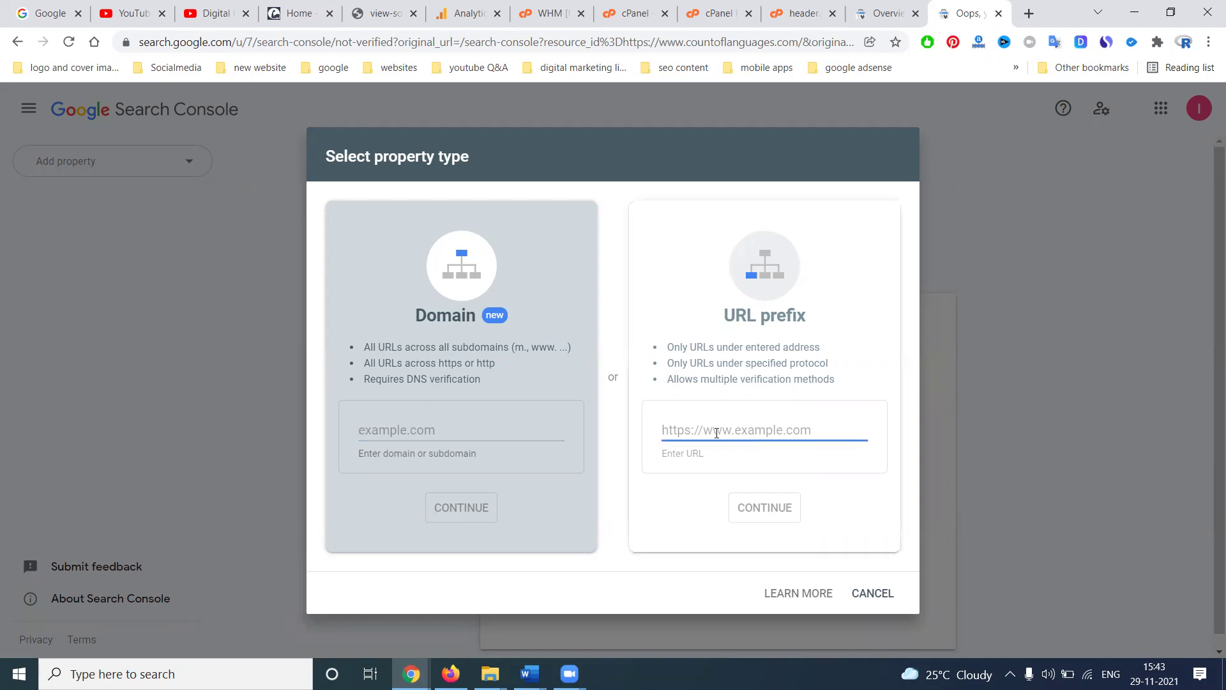
key(ctrl+v)
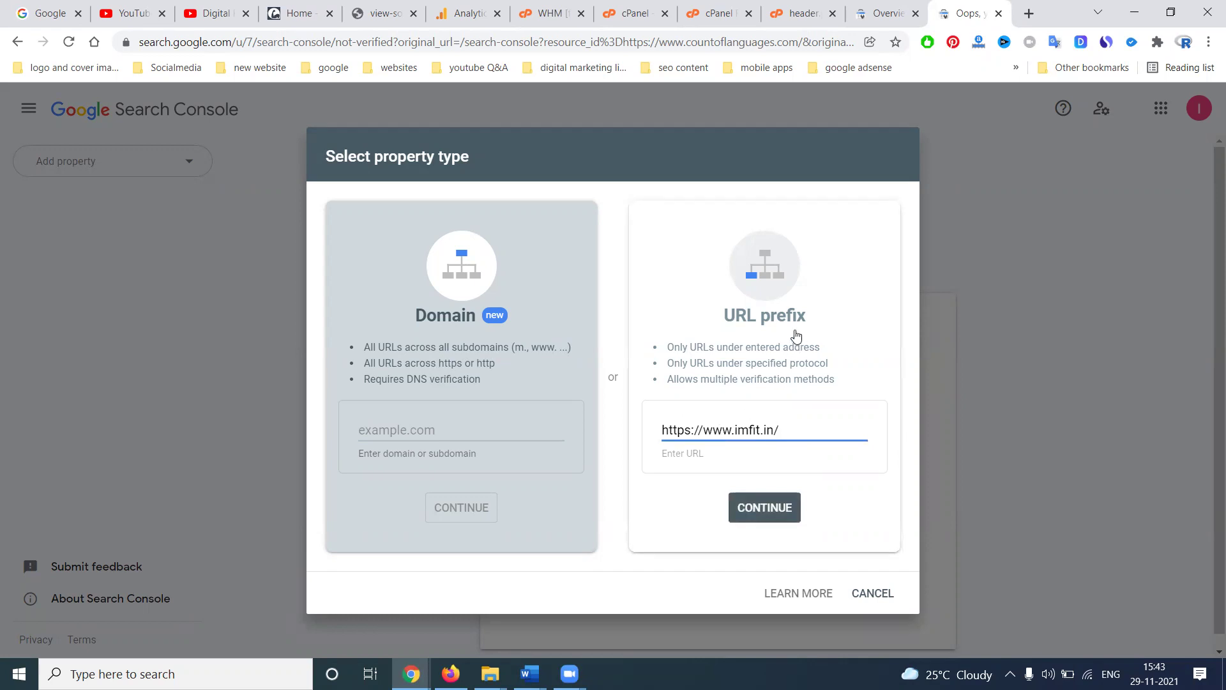
click(769, 506)
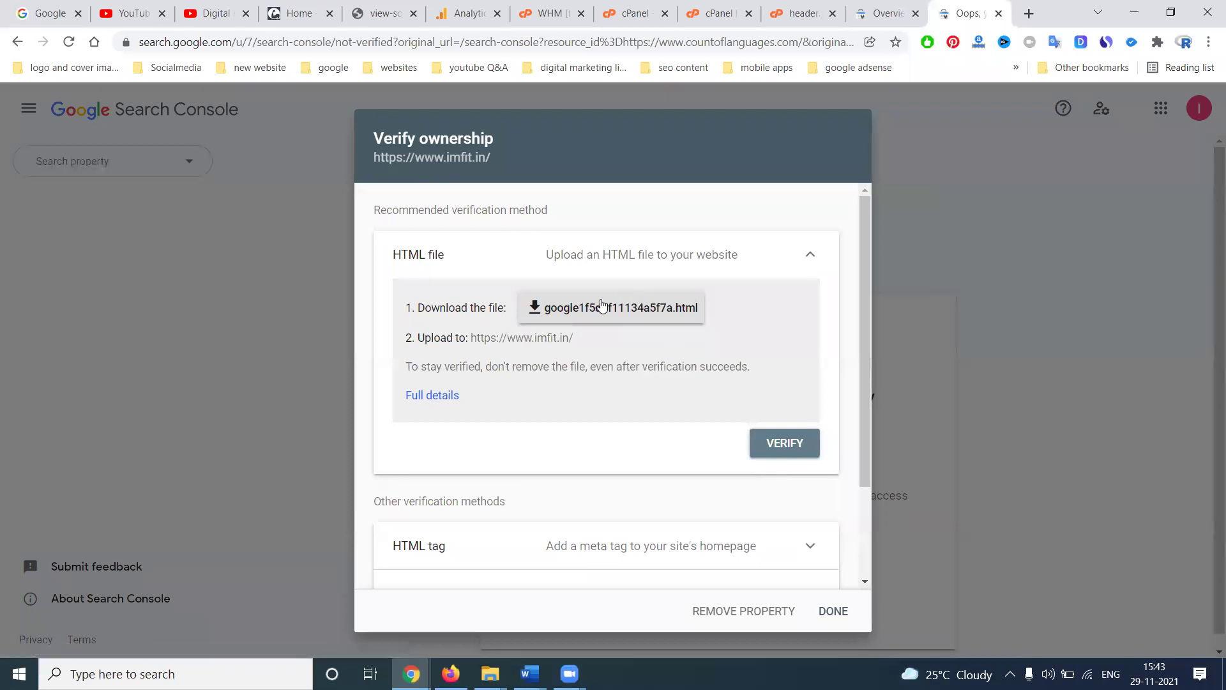
scroll(559, 342, down, 2)
scroll(558, 381, up, 2)
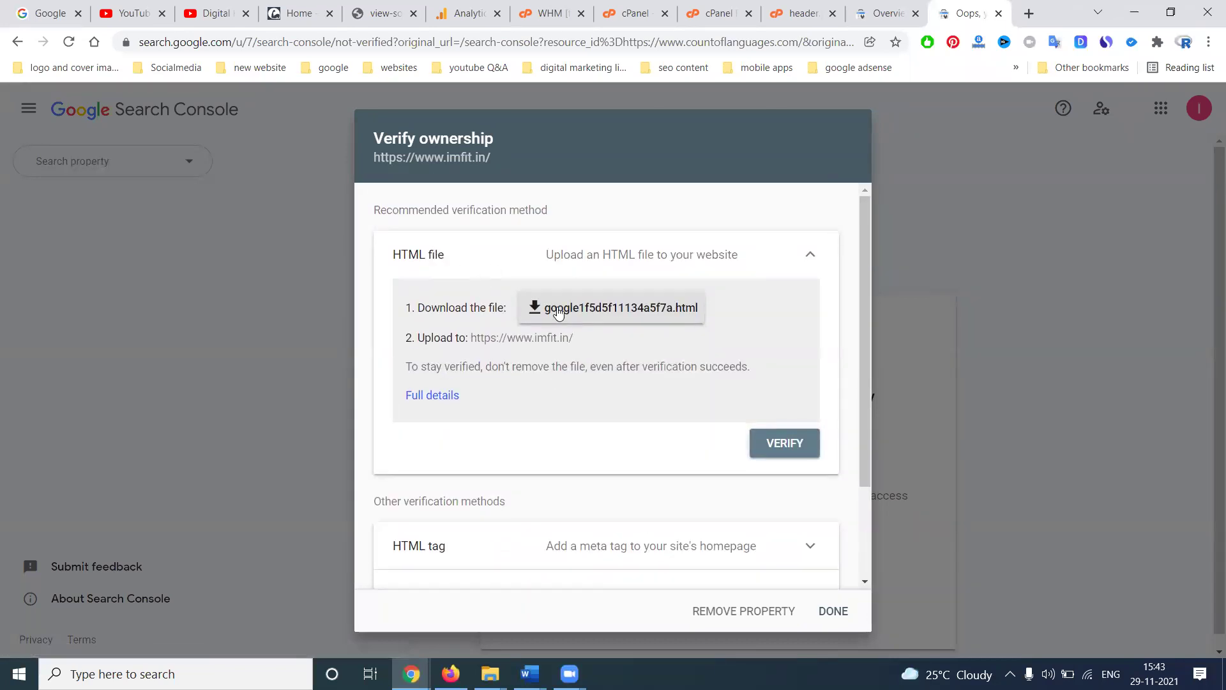
Step: Download the HTML verification file and expand the HTML tag, Google Analytics, Google Tag Manager and Domain name provider methods
click(558, 309)
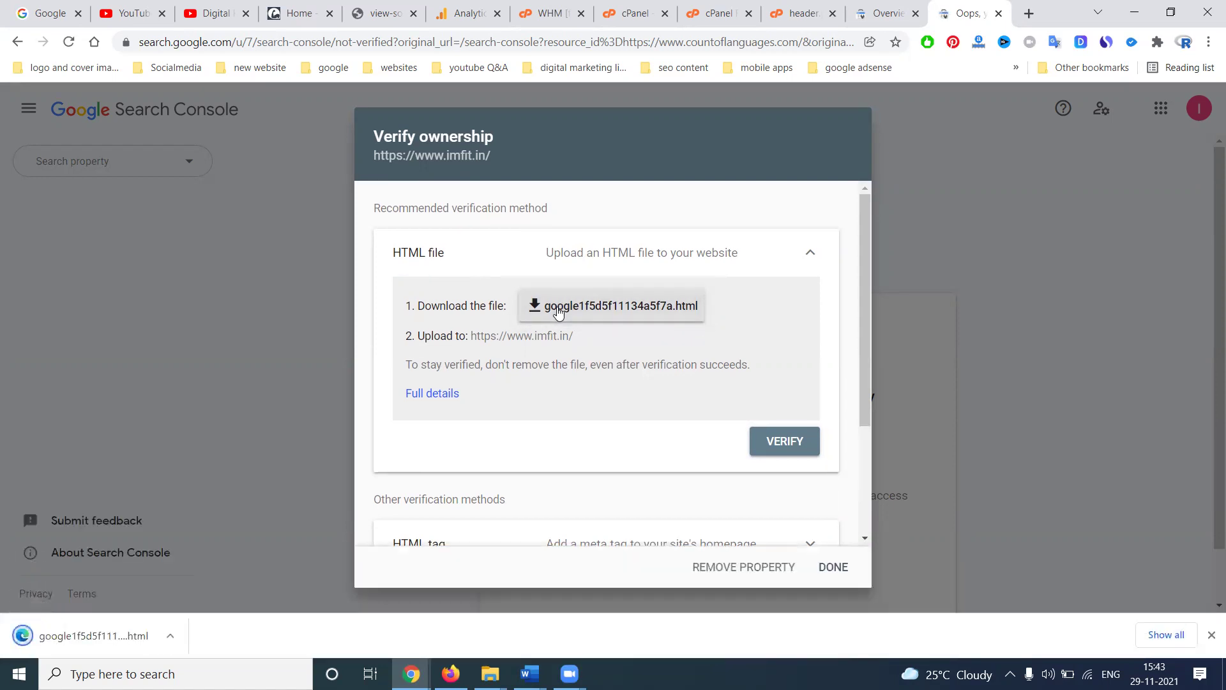
scroll(545, 349, down, 3)
click(530, 381)
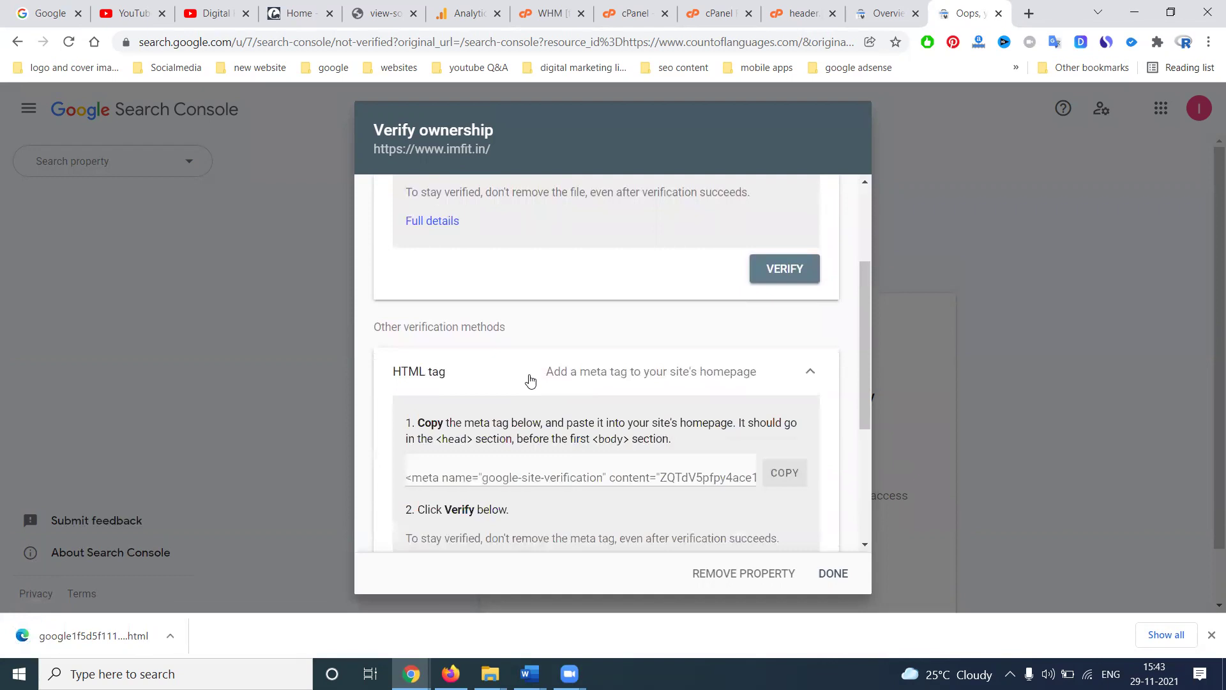
scroll(543, 378, down, 4)
click(567, 431)
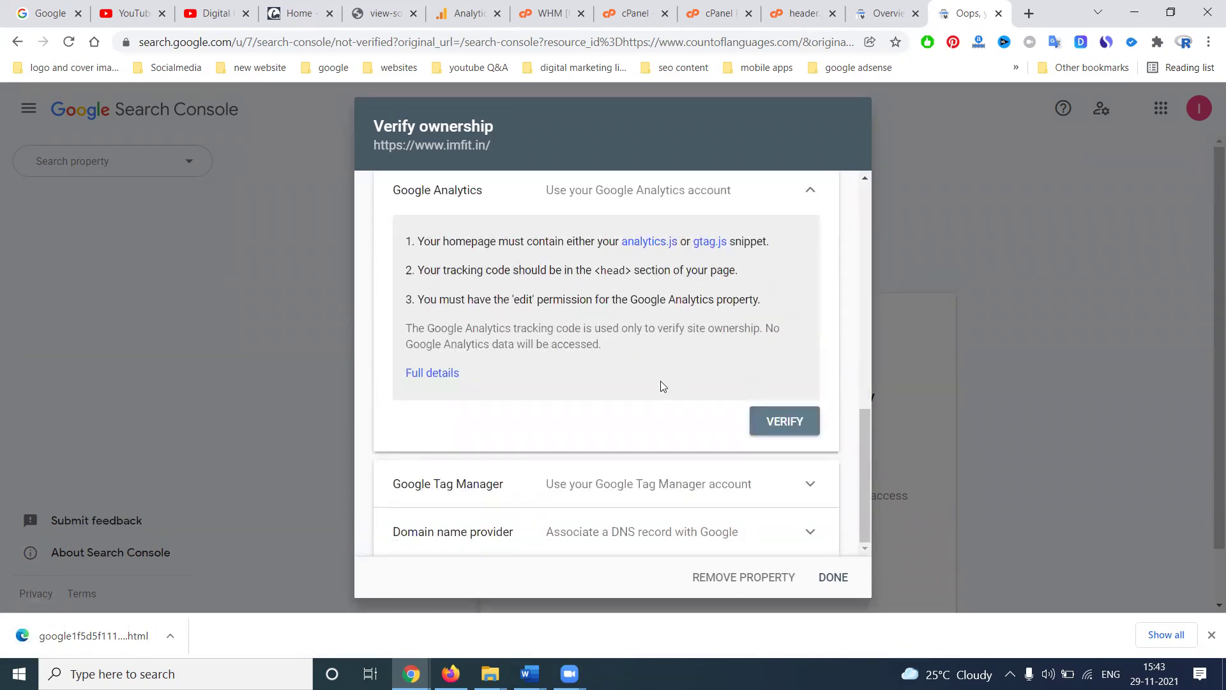
click(717, 476)
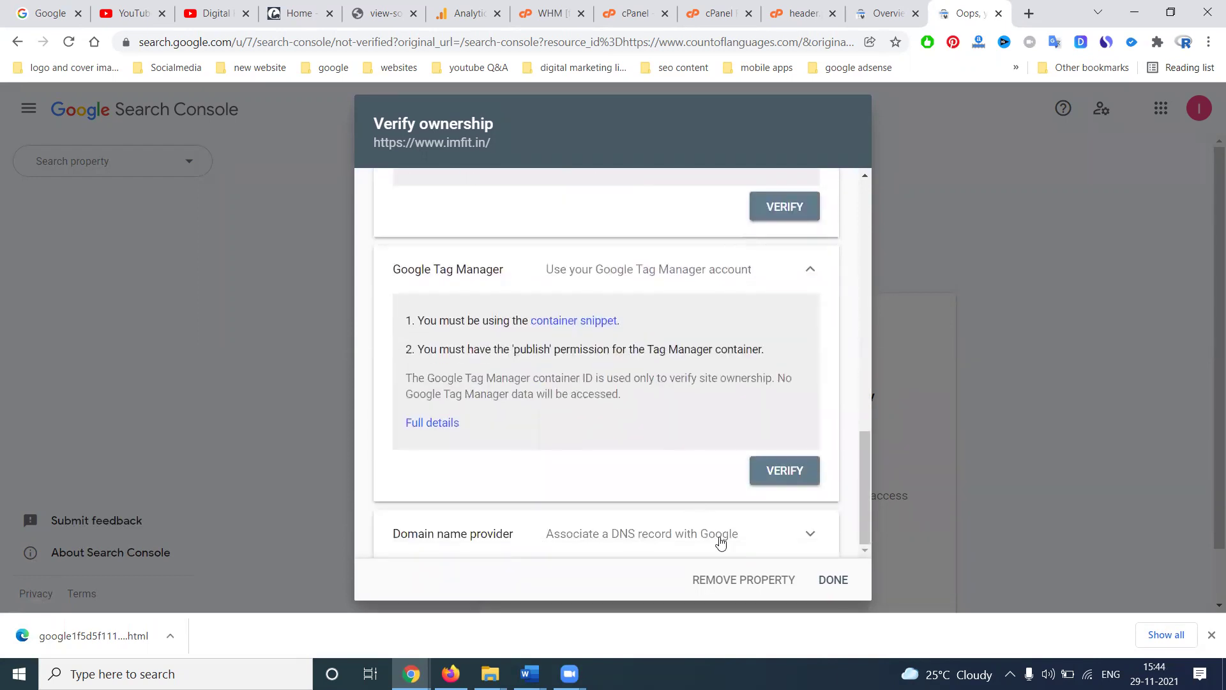
click(721, 543)
Step: Review the instructions of all the expanded ownership verification methods, from HTML file to Domain name provider
scroll(712, 416, up, 4)
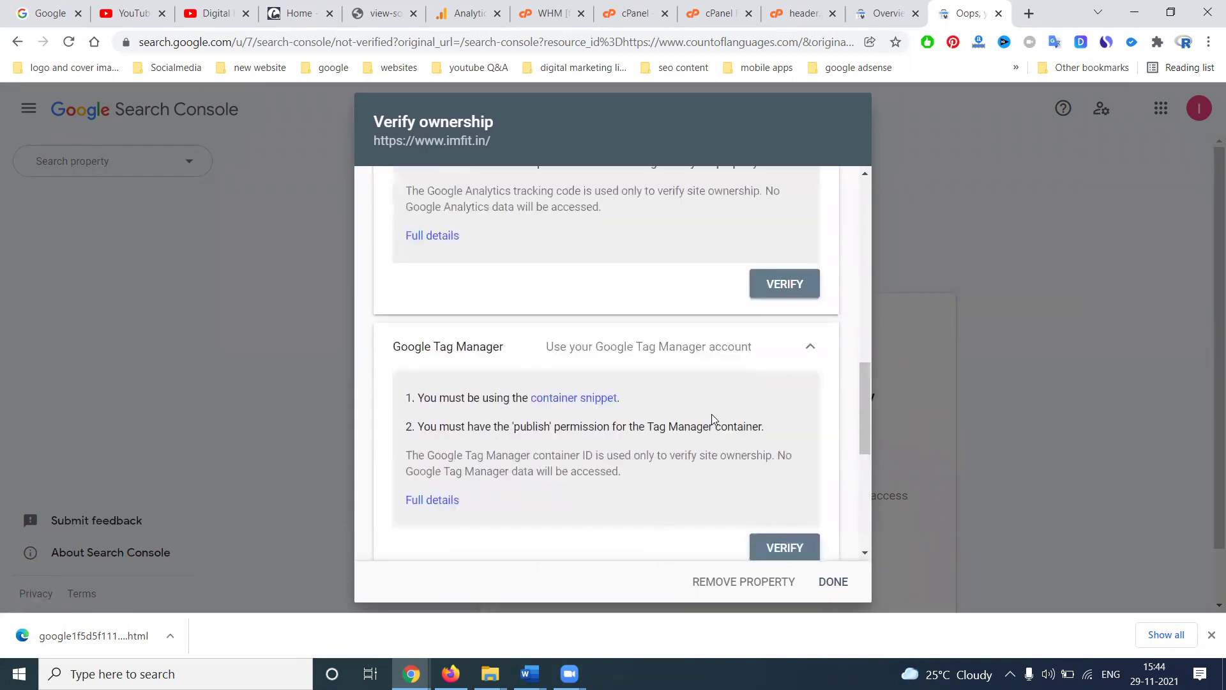
scroll(701, 332, up, 8)
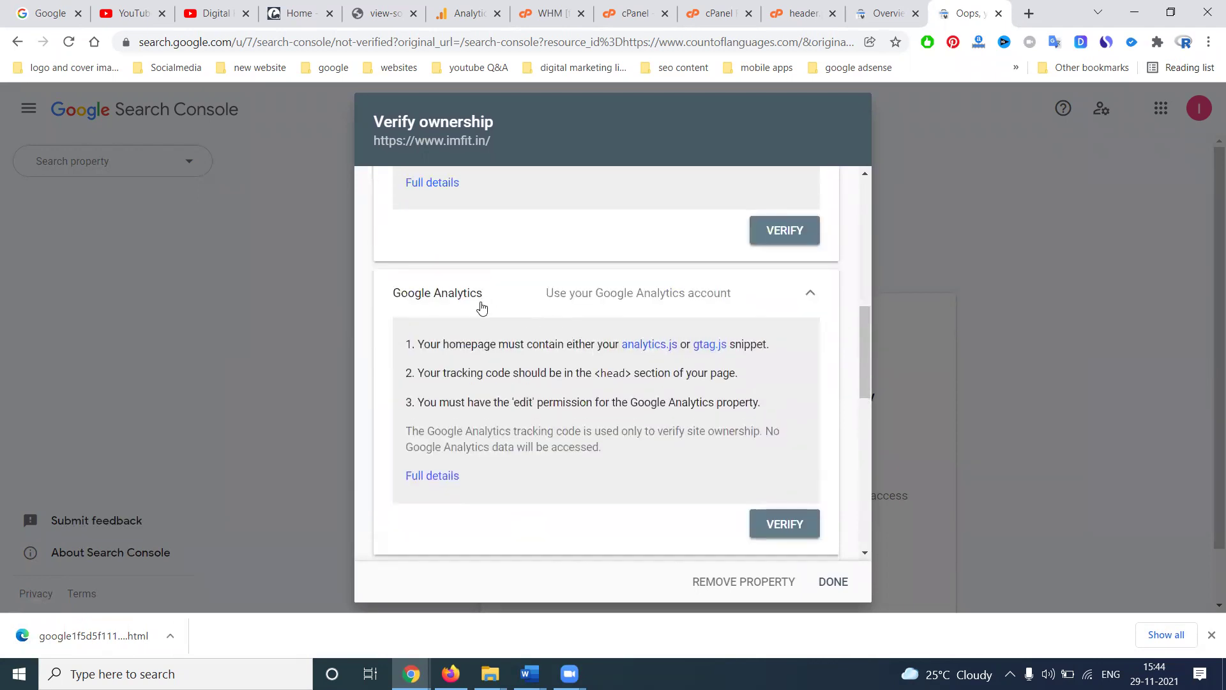
scroll(542, 354, up, 5)
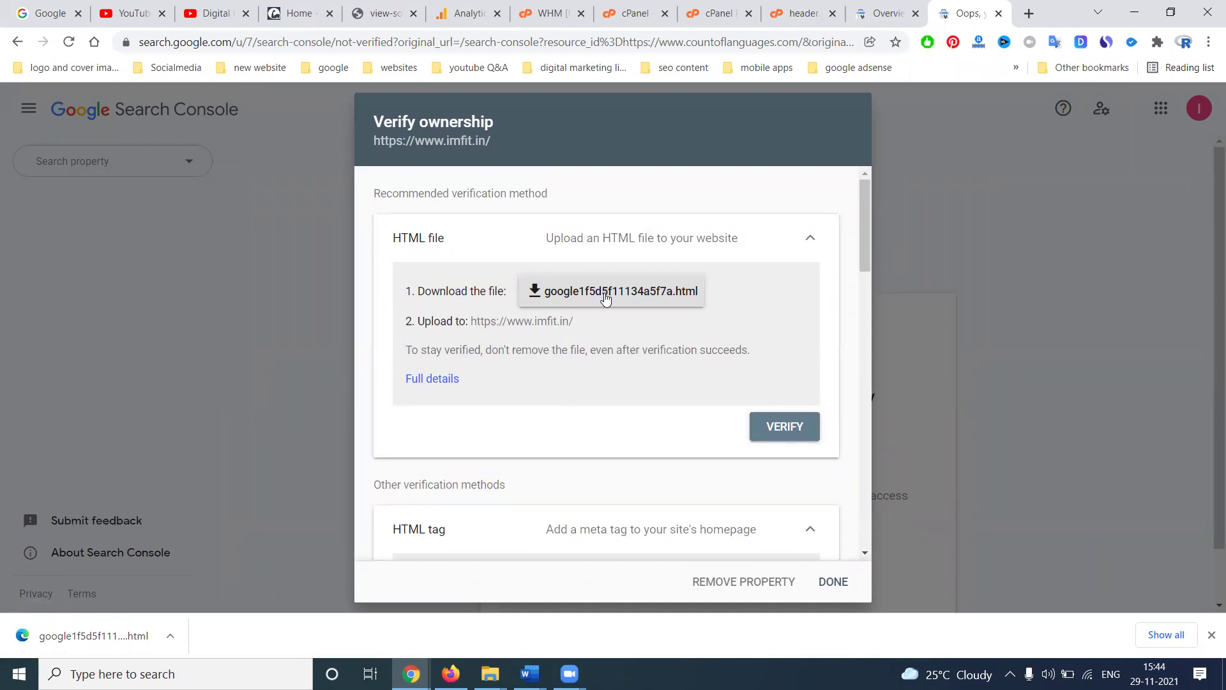
scroll(575, 303, down, 5)
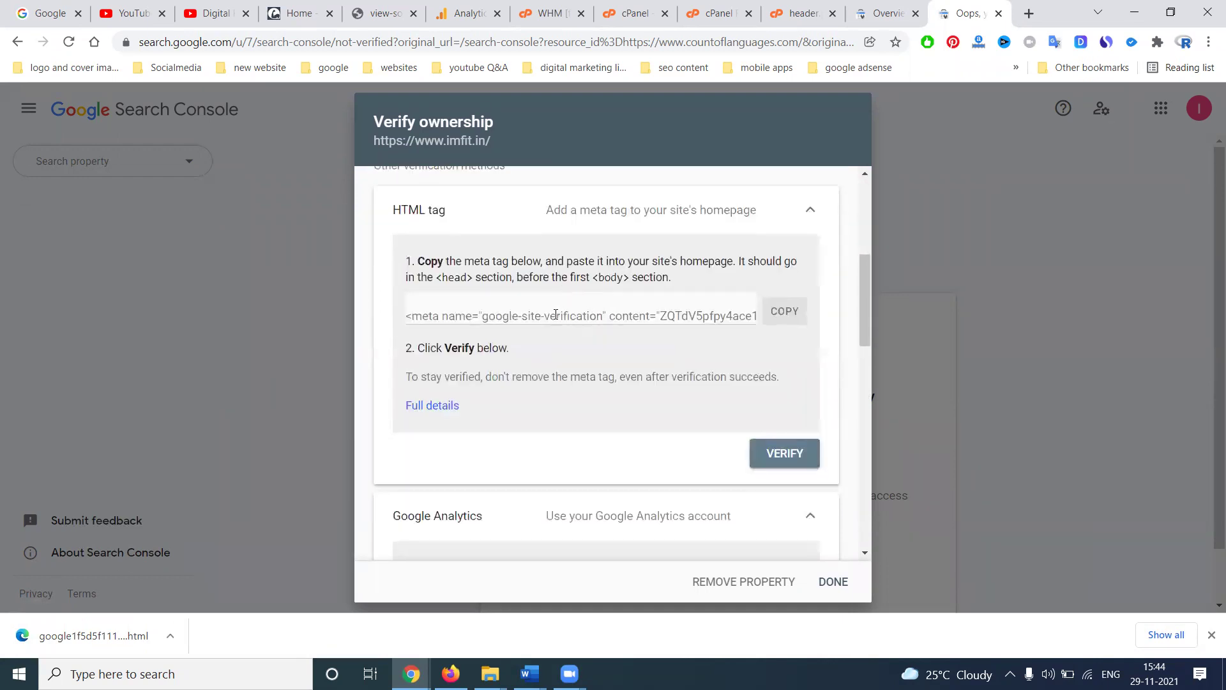
scroll(556, 314, down, 8)
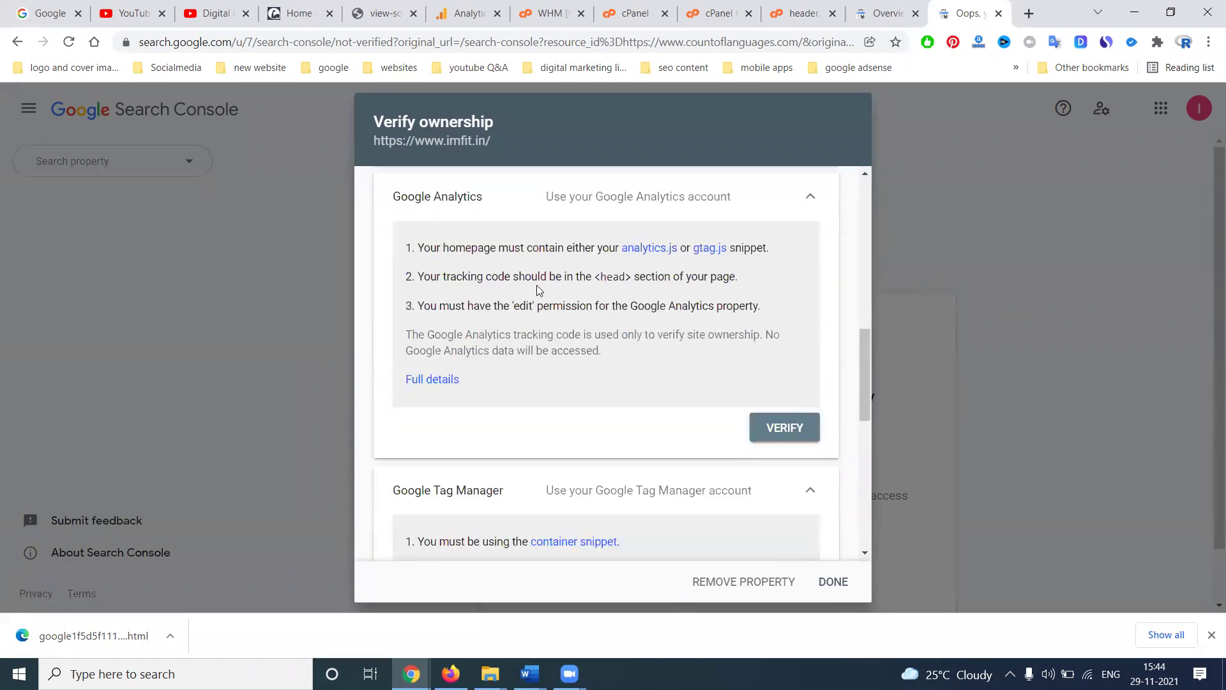
scroll(538, 348, down, 5)
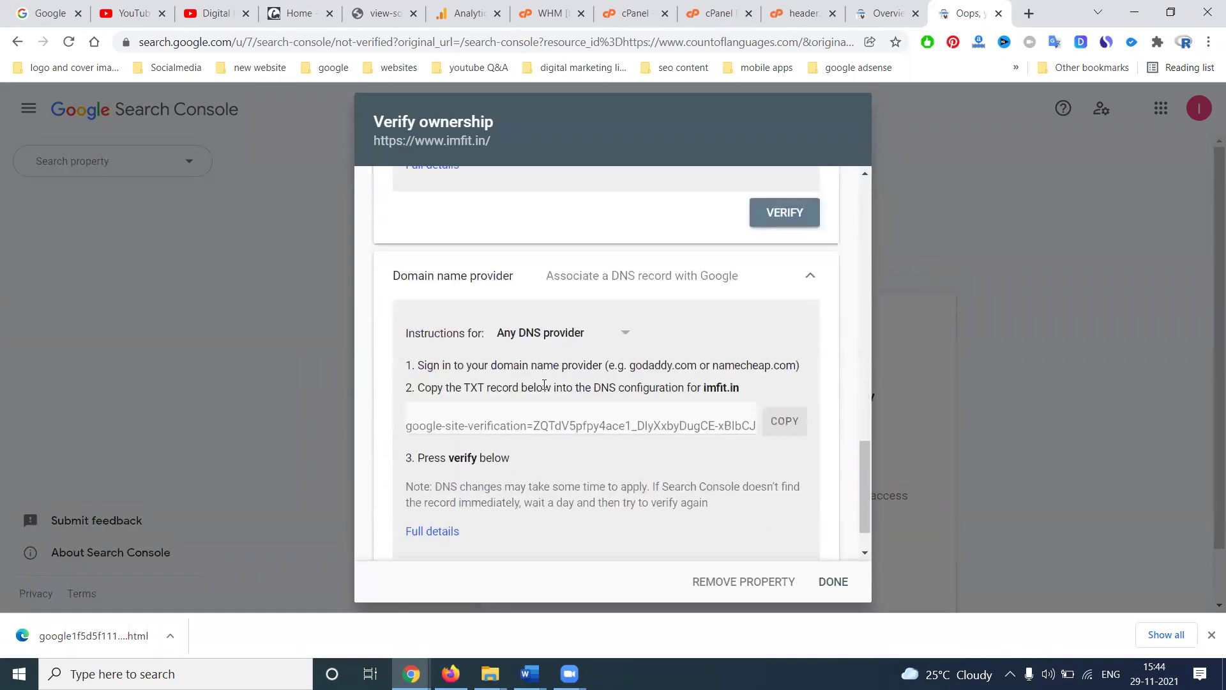
scroll(544, 385, up, 5)
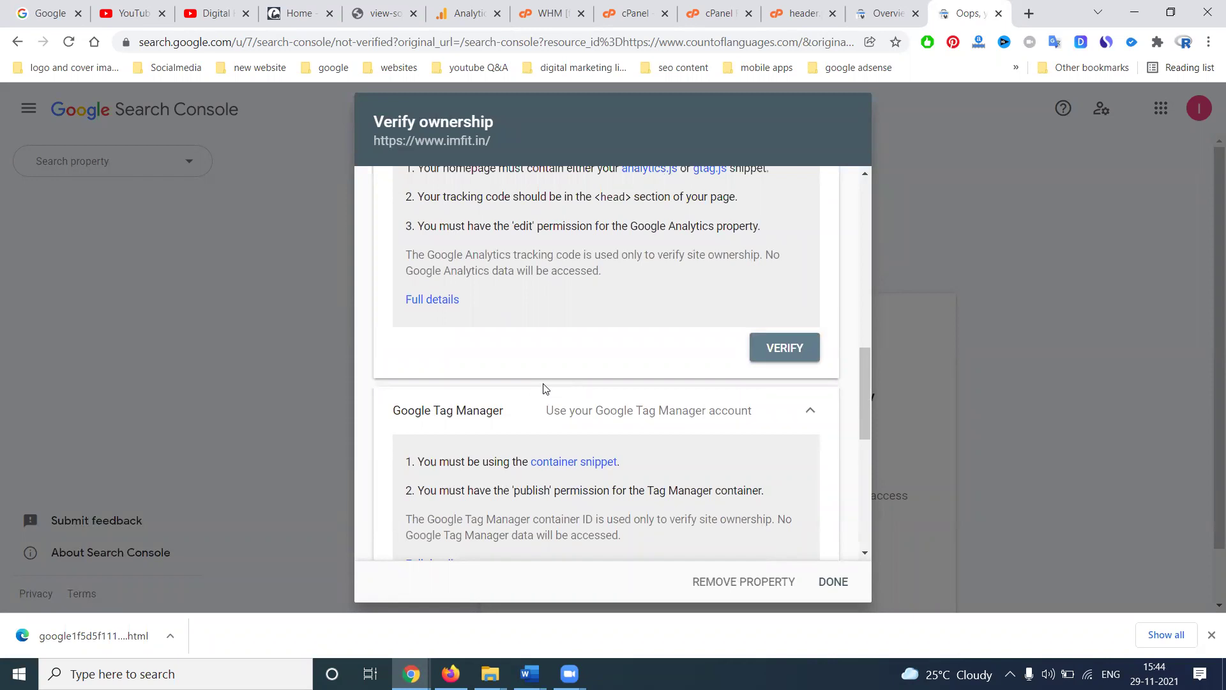
scroll(545, 389, up, 3)
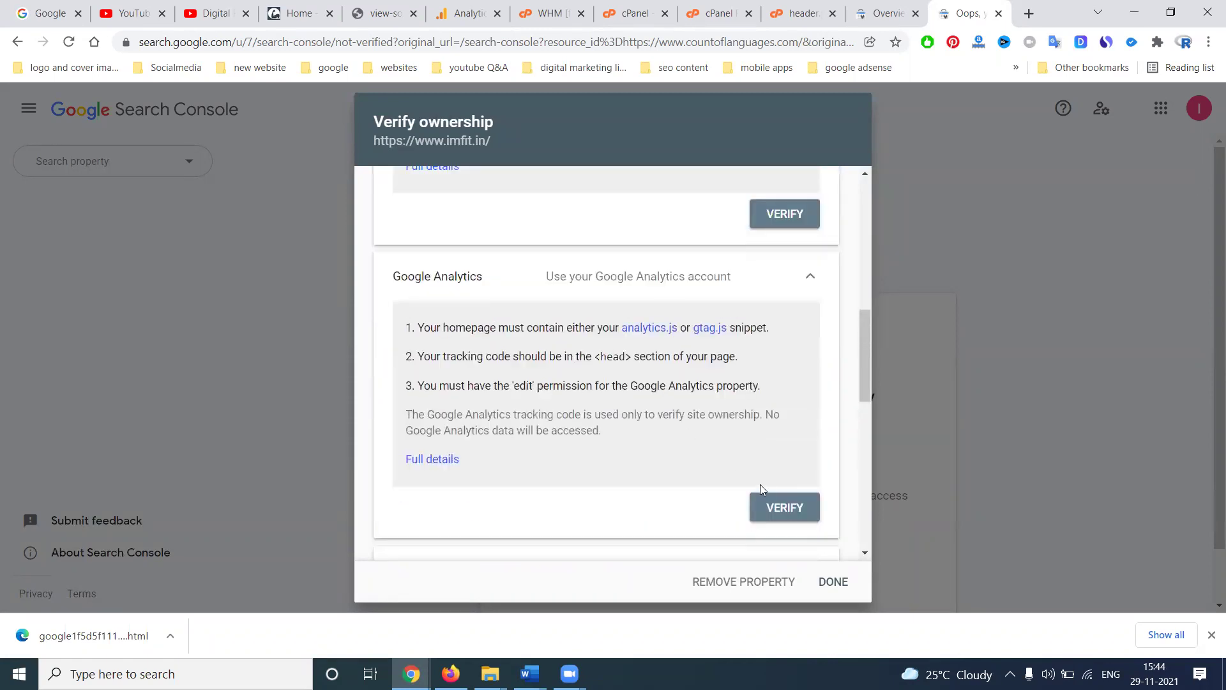
click(774, 508)
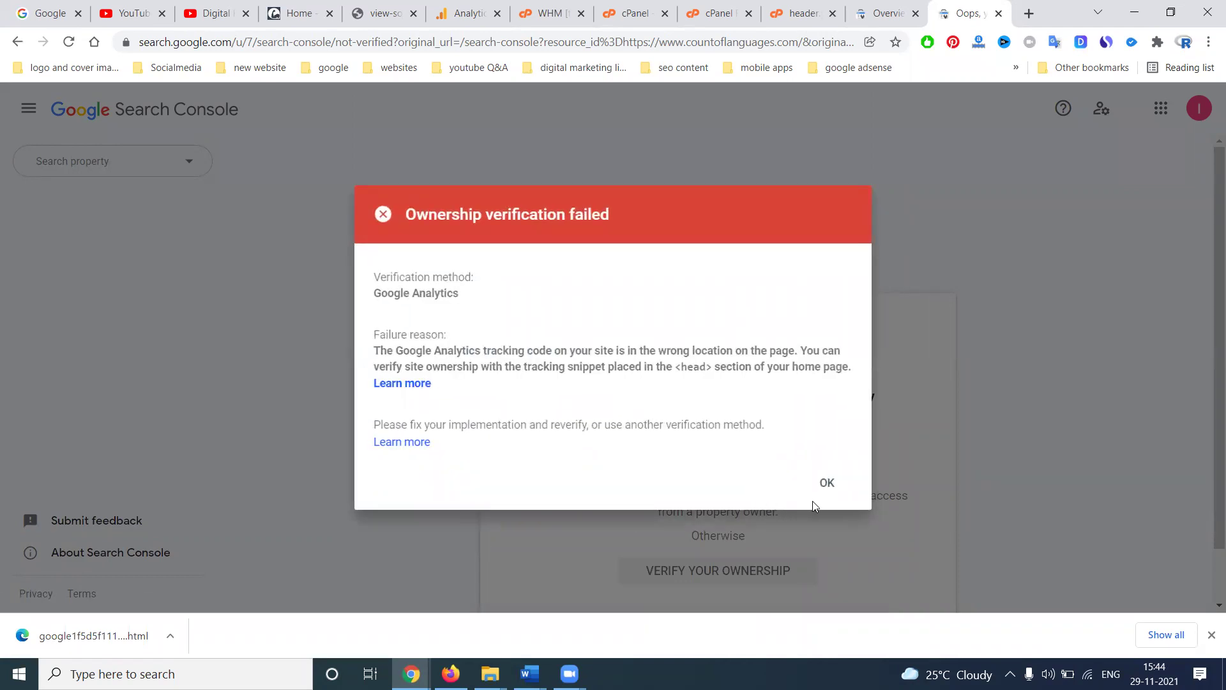
click(823, 487)
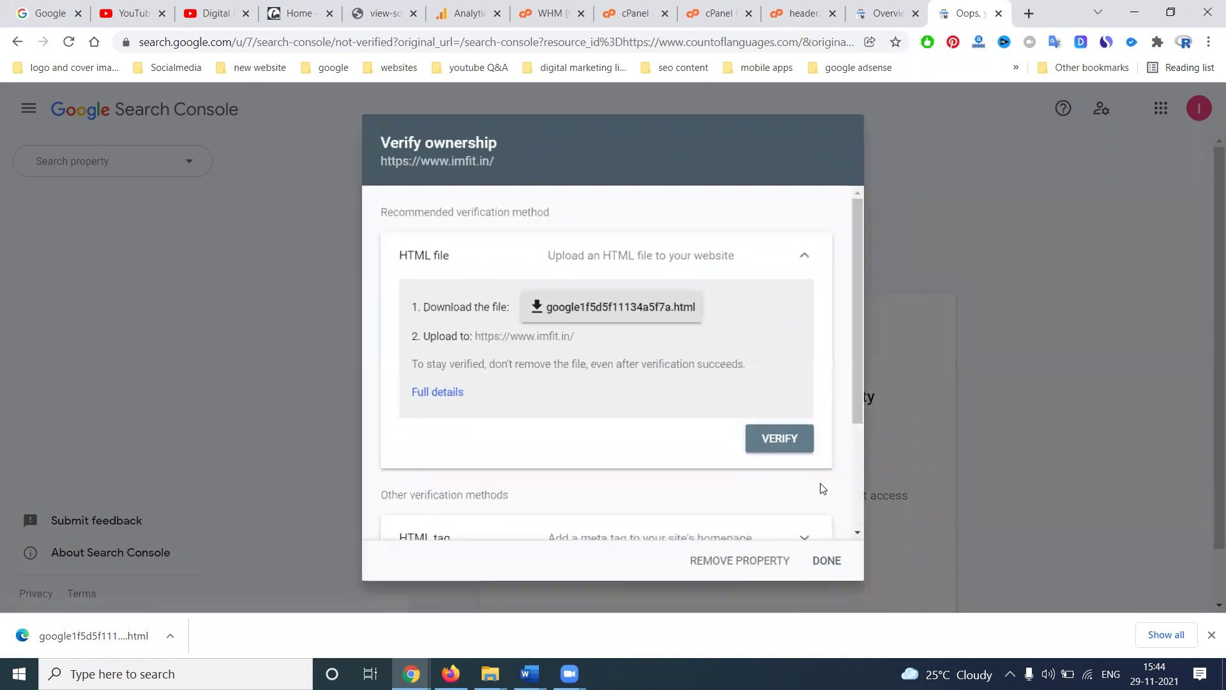
Step: Check the full details of the Google Analytics method in the help page and try the verification again
scroll(801, 412, down, 3)
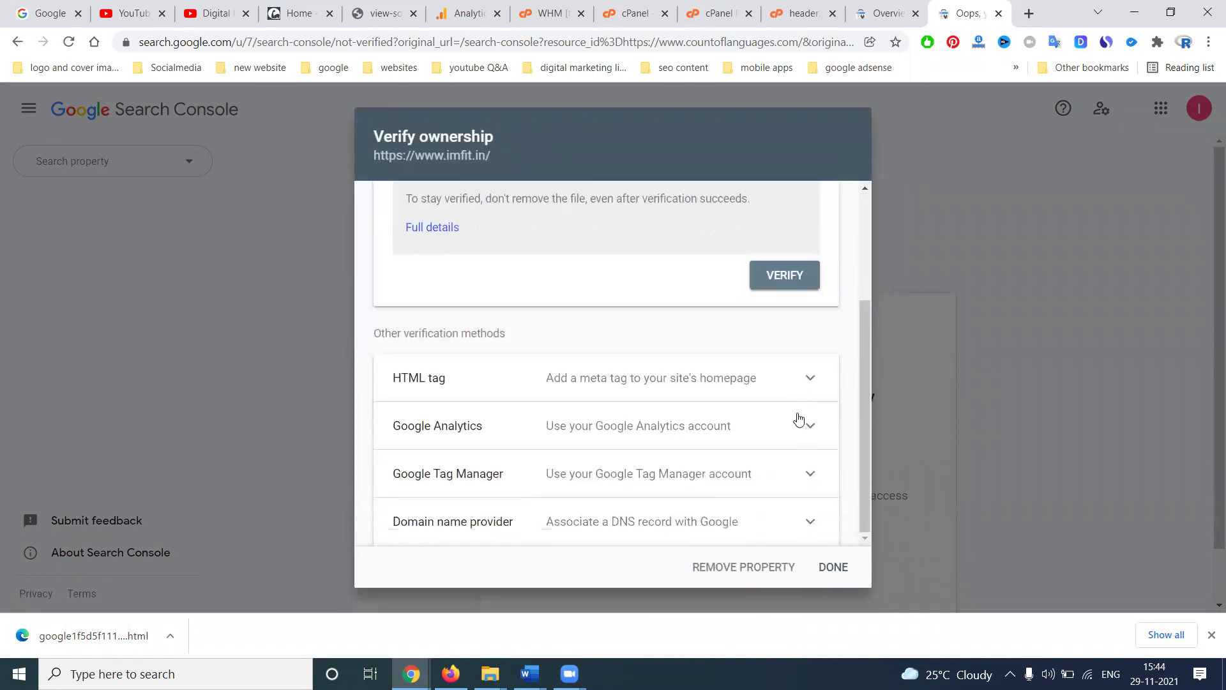
click(799, 418)
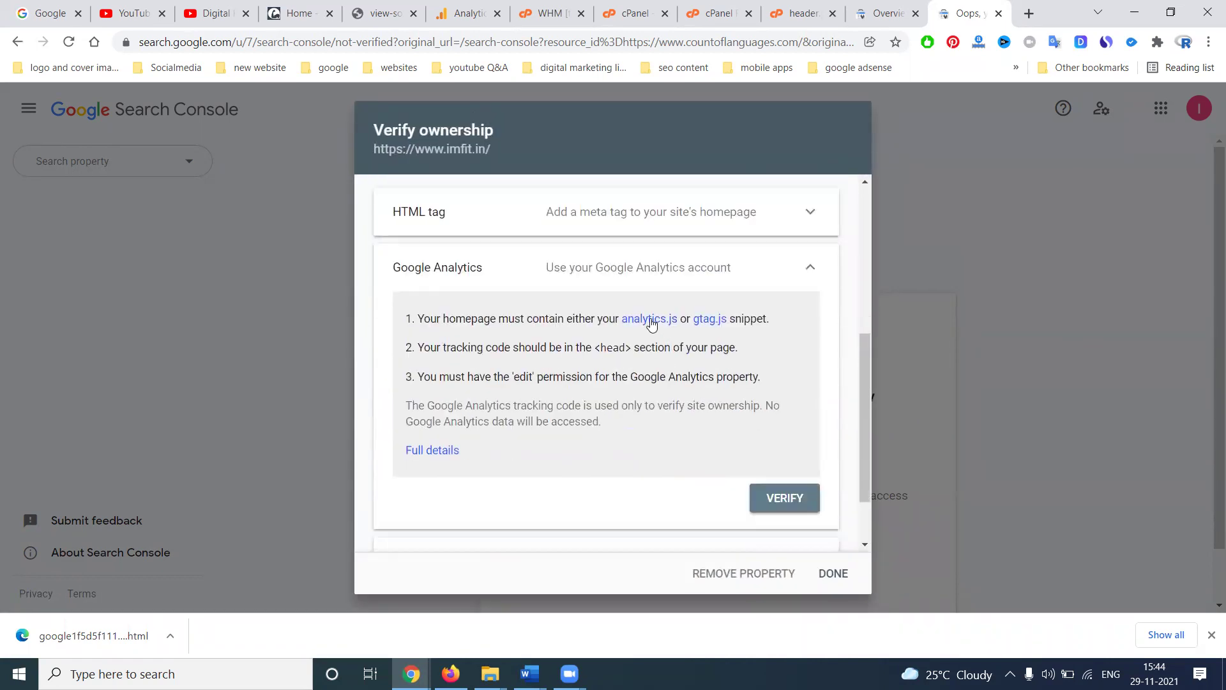
click(433, 451)
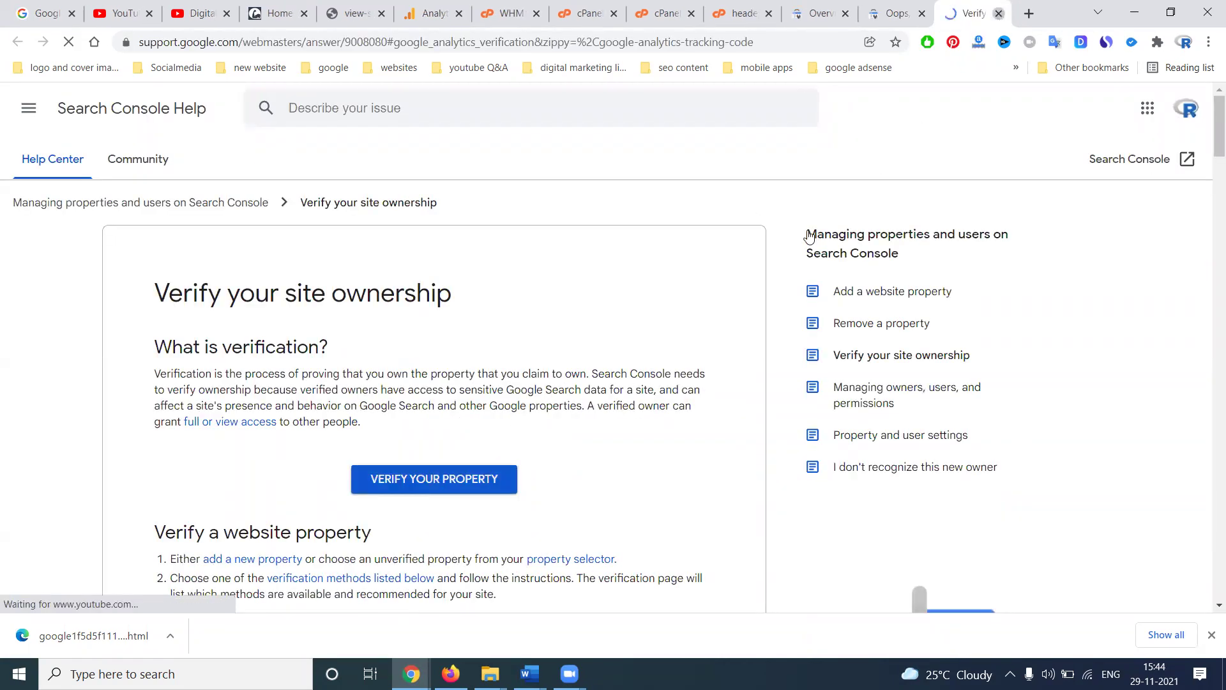
key(ctrl+w)
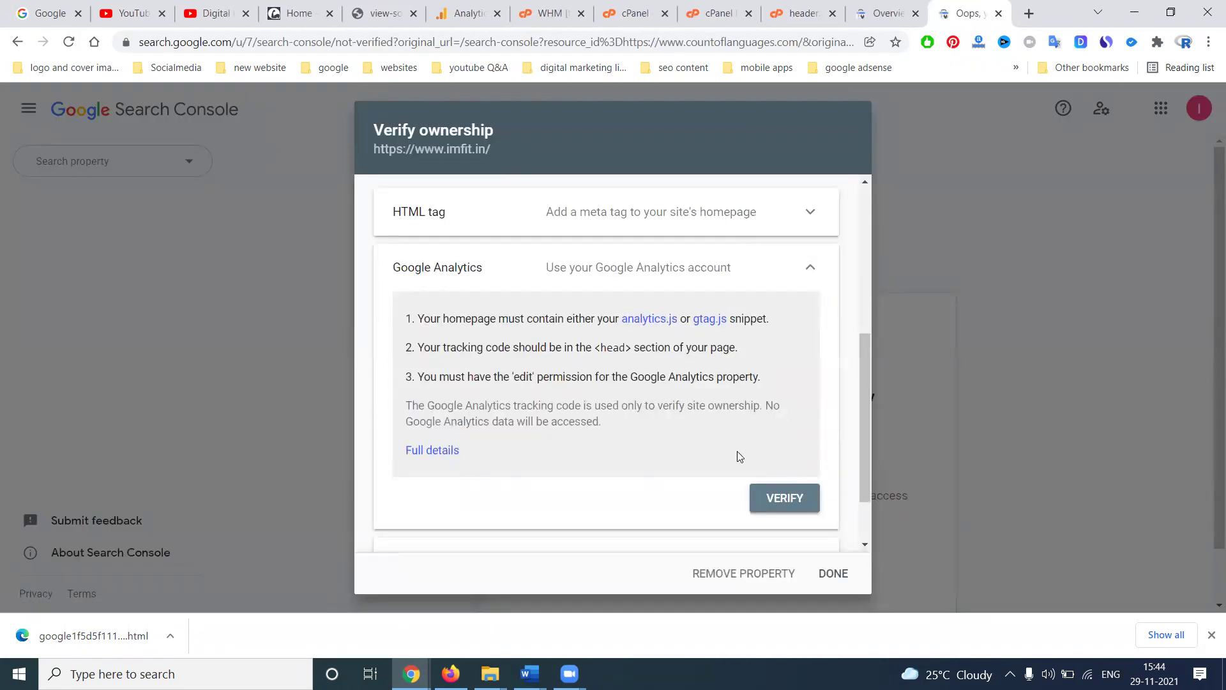
click(785, 498)
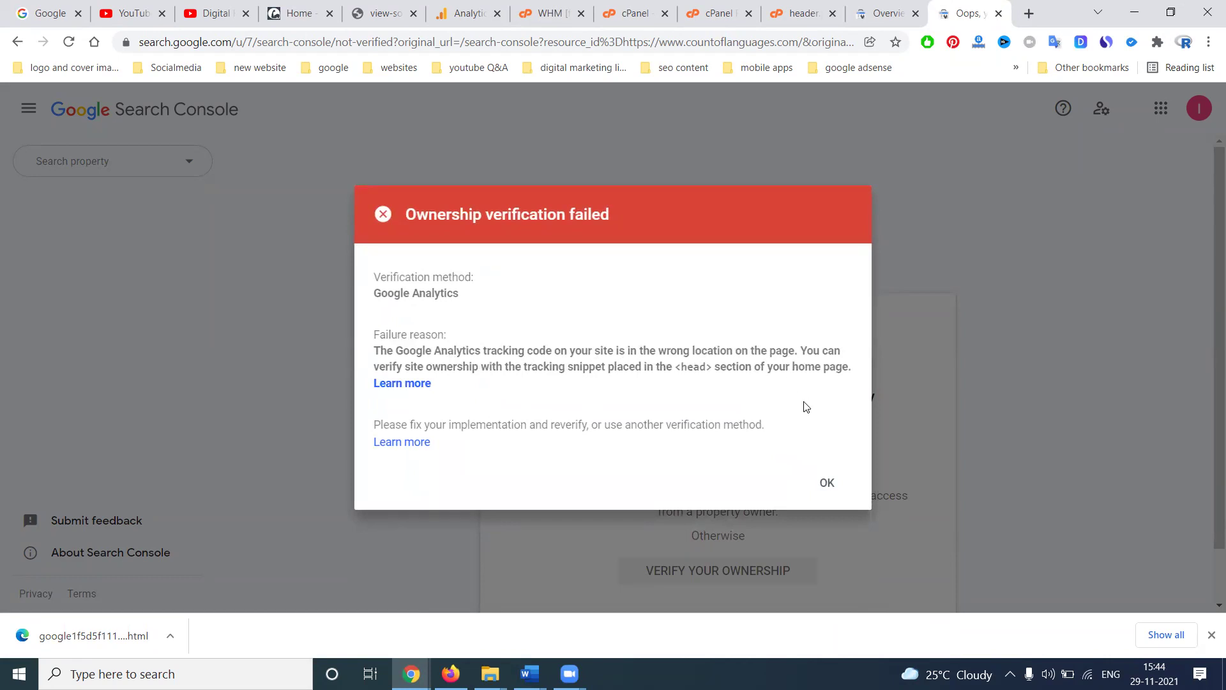
click(827, 485)
Step: Cut the Universal Analytics gtag.js snippet out of header.php in the cPanel editor and save the file
click(802, 13)
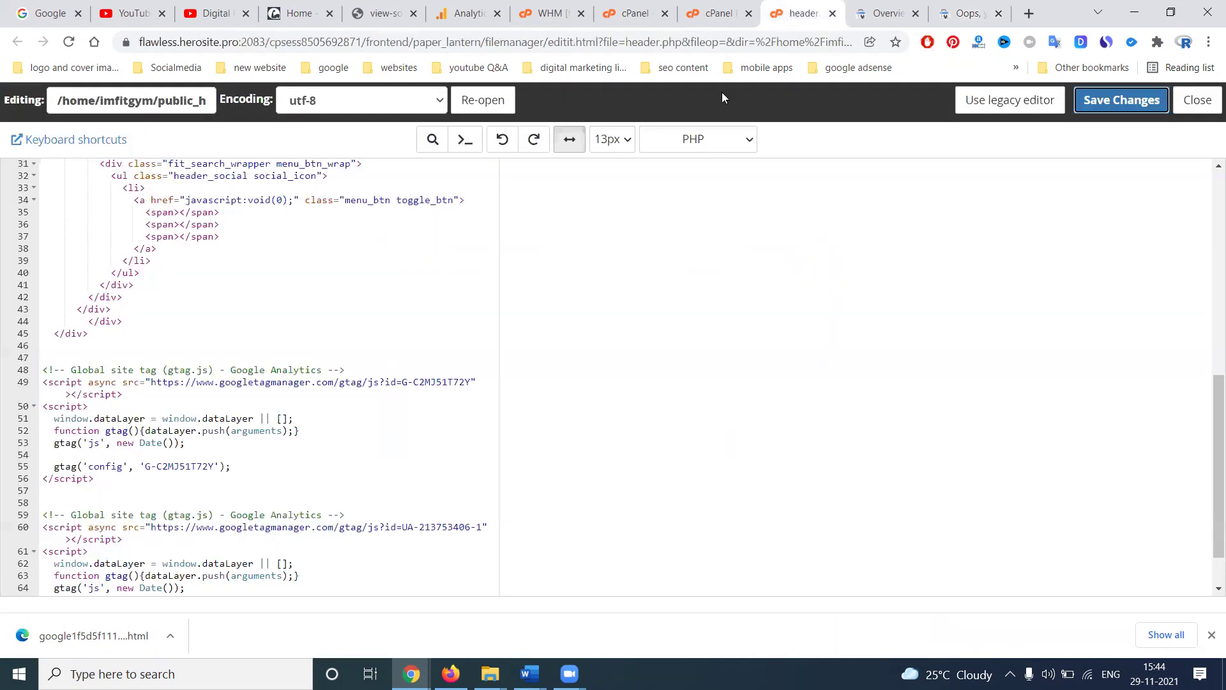
scroll(118, 552, down, 1)
drag(102, 568, 44, 456)
key(ctrl+c)
key(Delete)
scroll(209, 452, up, 7)
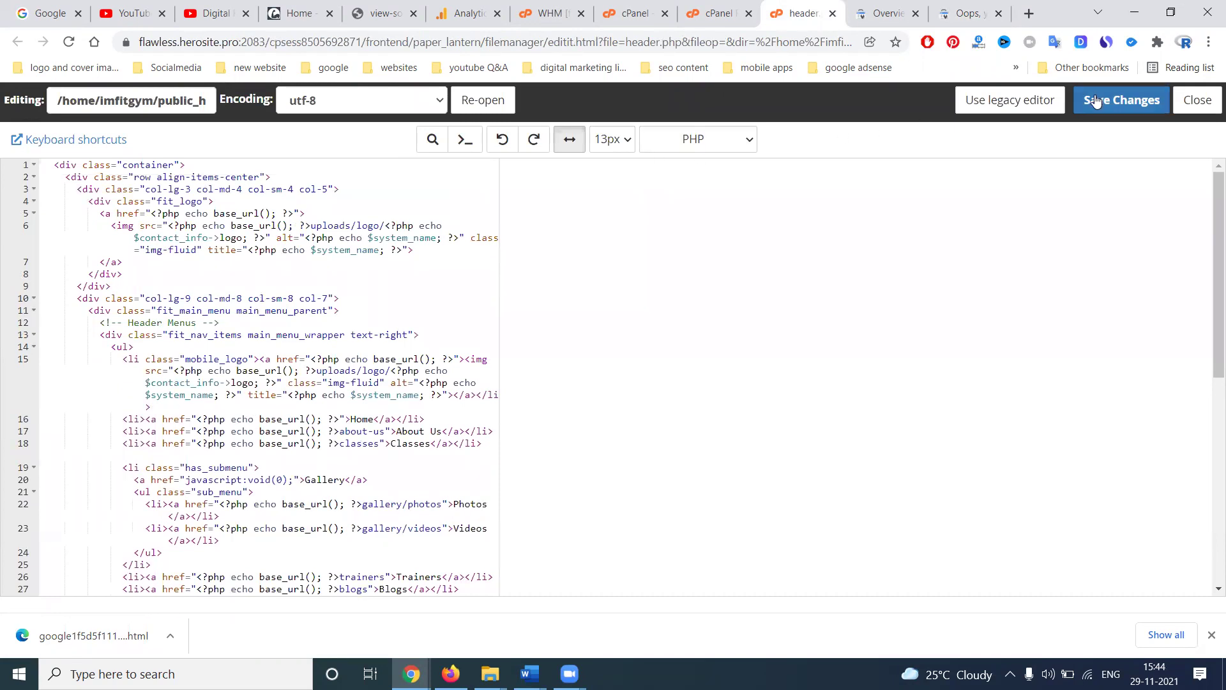
click(1121, 101)
Step: Open head.php for editing, paste the Universal Analytics gtag.js snippet below the stylesheet links and save the file
click(715, 12)
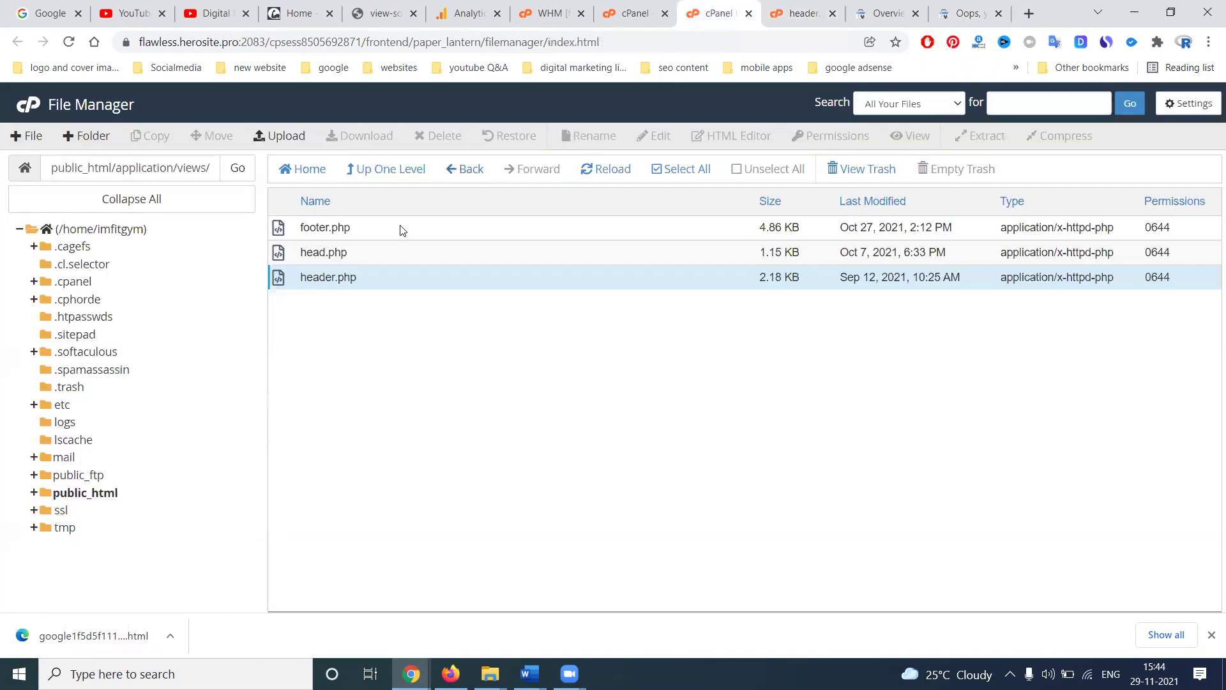
right_click(325, 252)
click(349, 310)
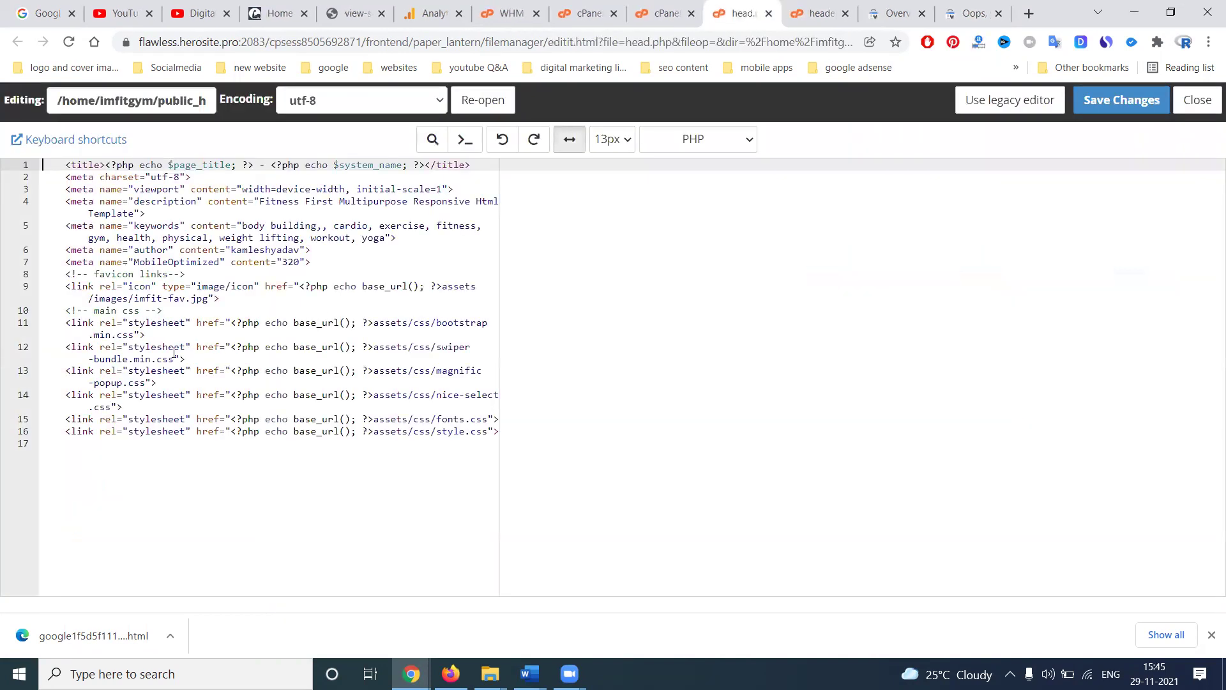
click(80, 464)
key(Return)
key(Return)
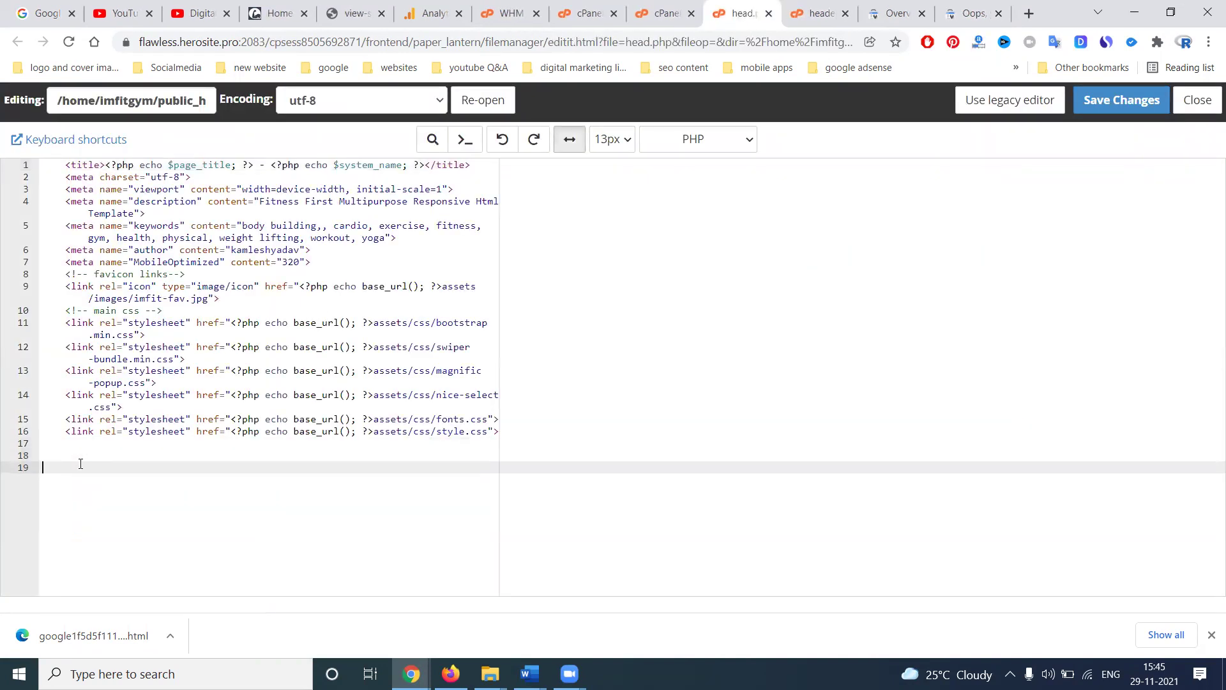
key(ctrl+v)
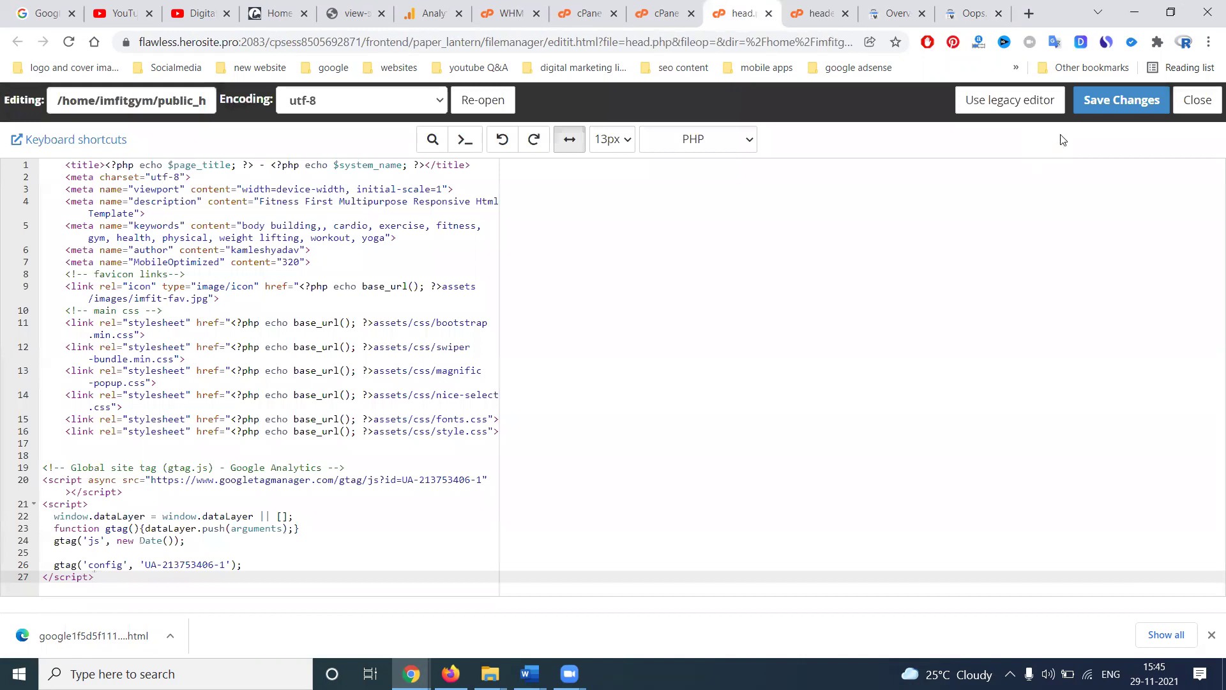
click(1129, 99)
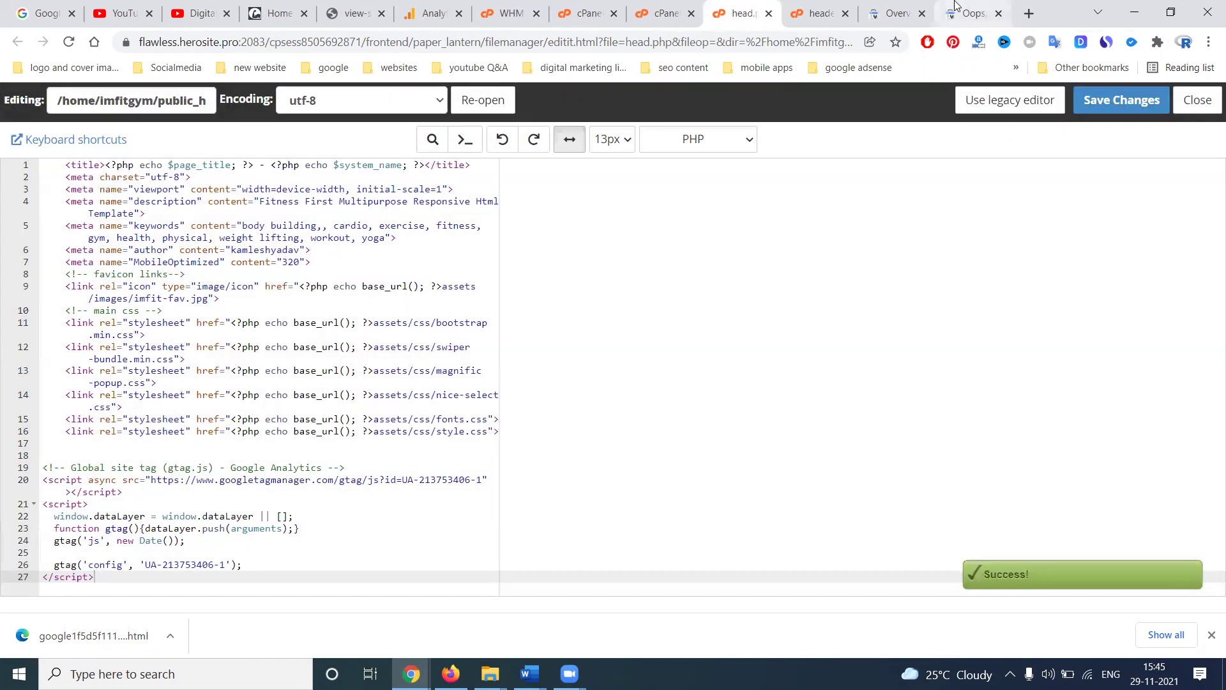
click(956, 8)
scroll(735, 409, down, 3)
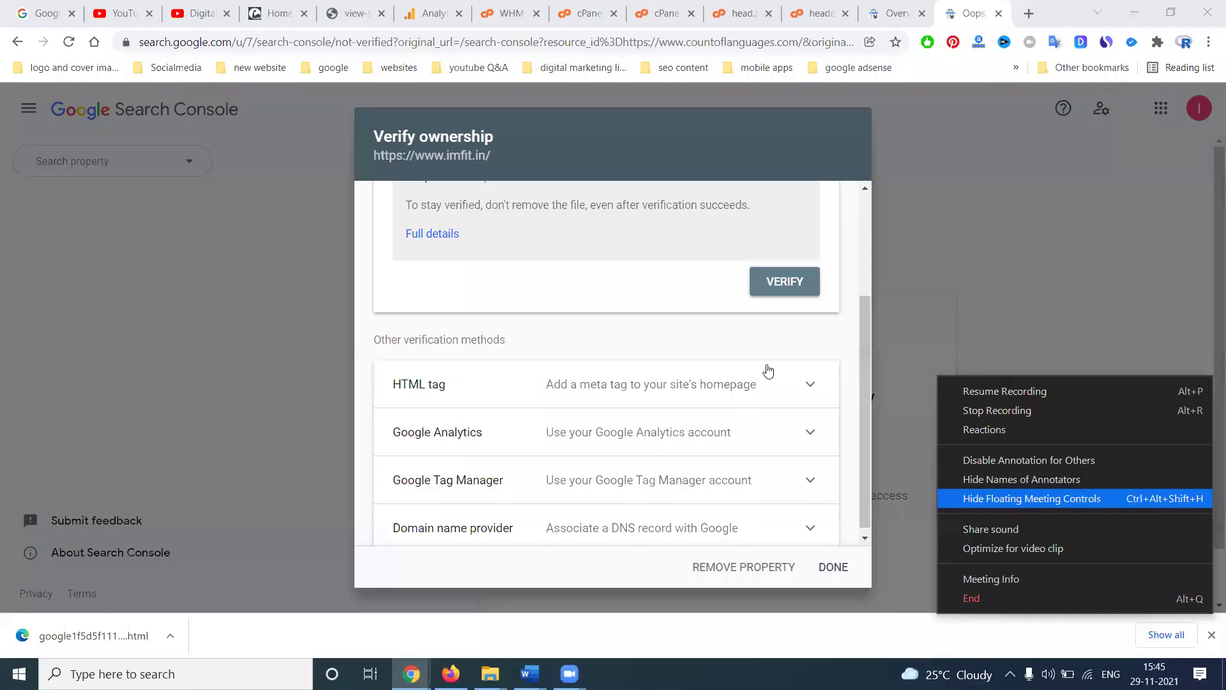
click(763, 429)
click(776, 418)
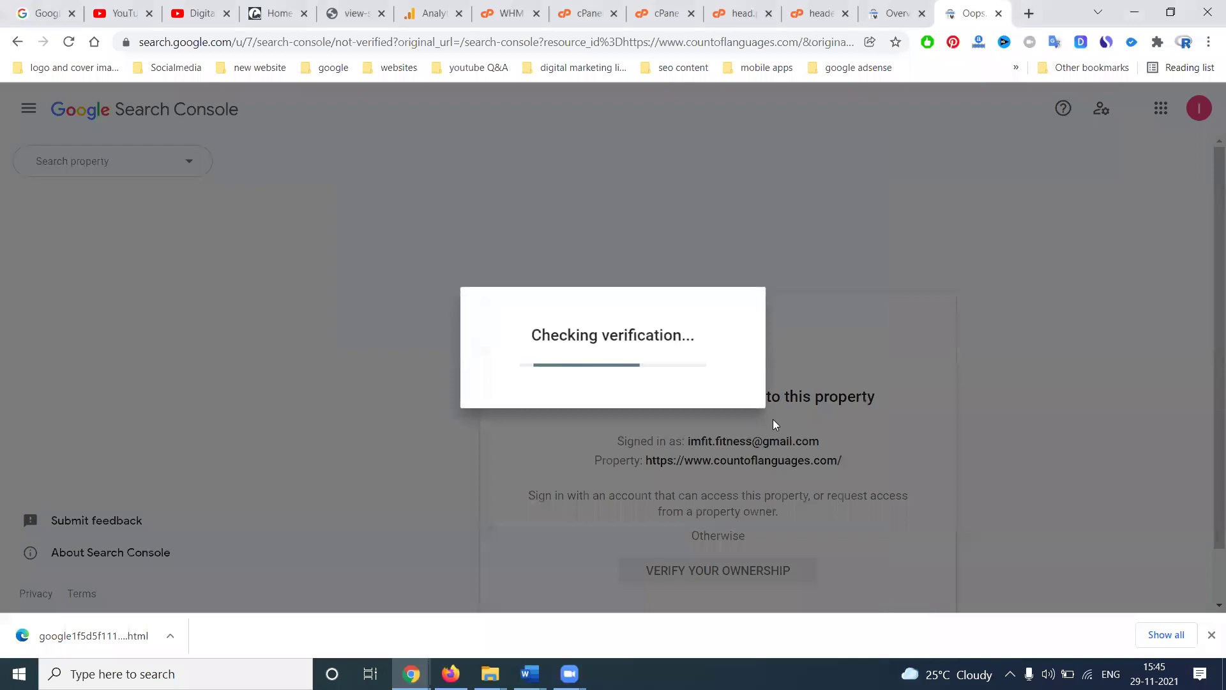
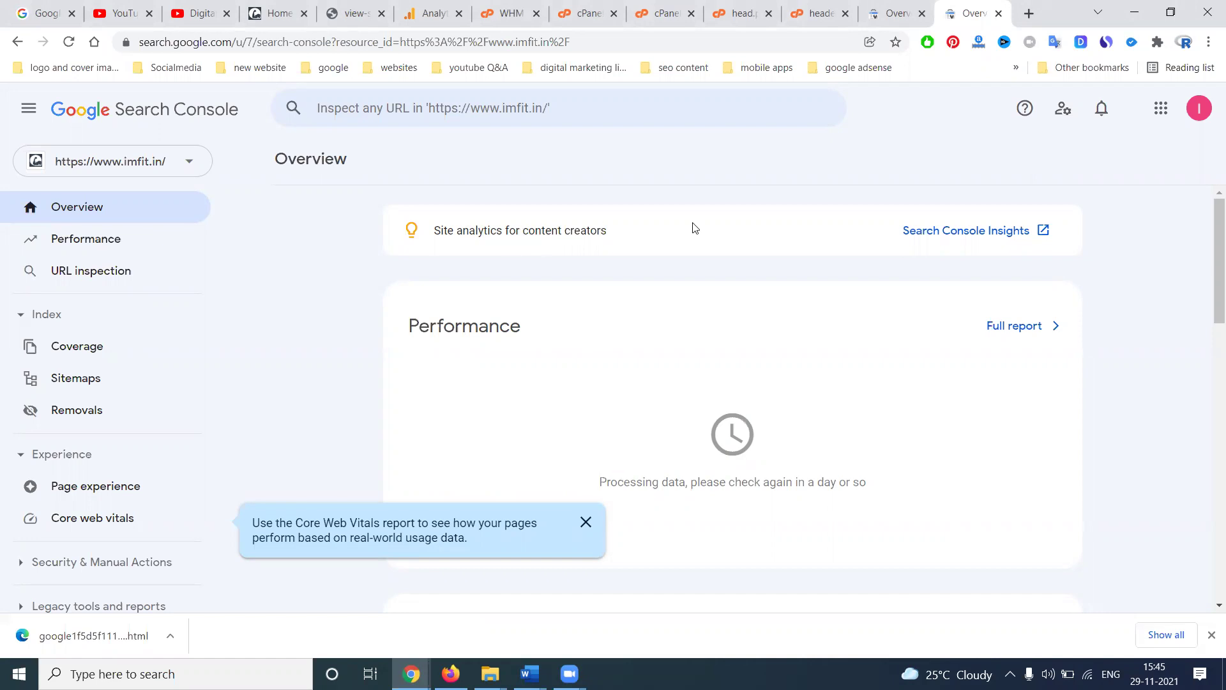
Step: Open Search Console Insights, look for the Imfit site in its property list, and close the Insights page
click(943, 229)
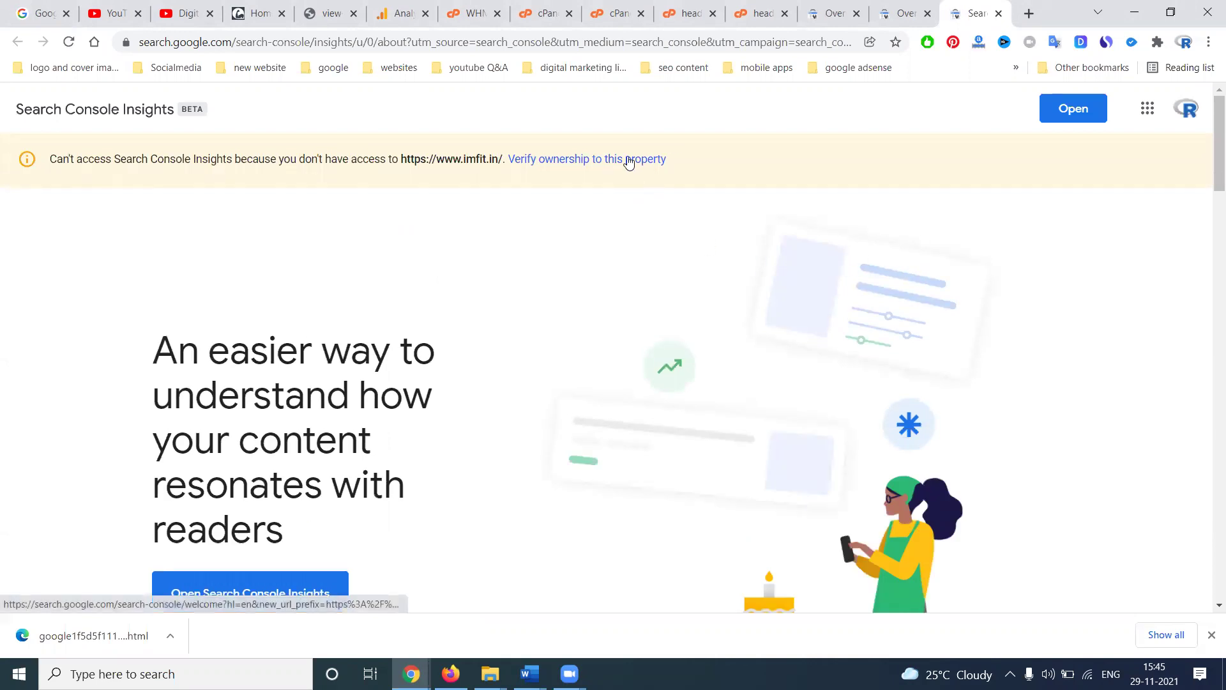
scroll(315, 375, down, 3)
click(293, 349)
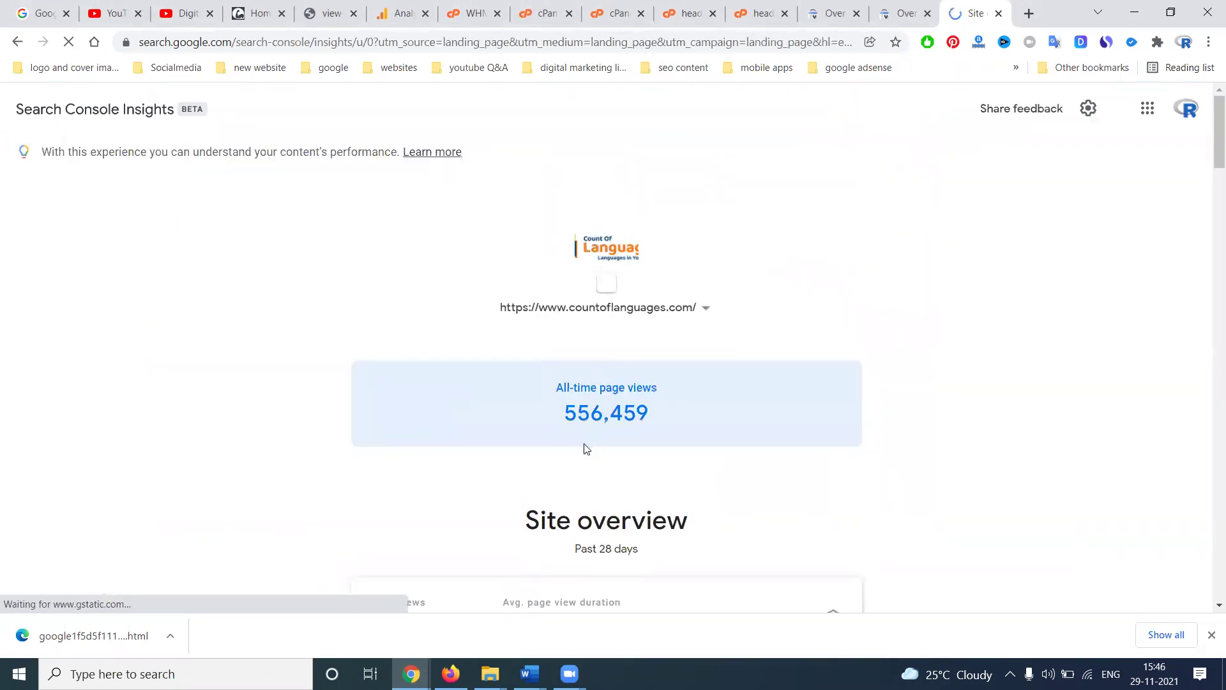
click(707, 311)
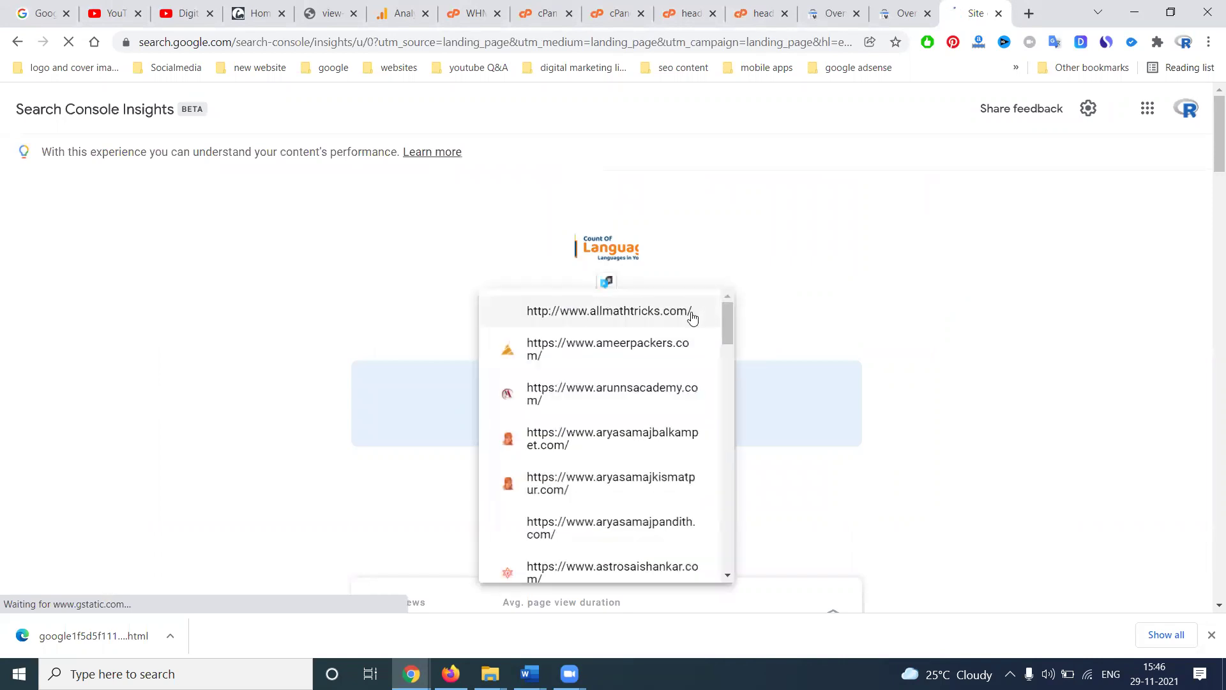
scroll(646, 358, down, 6)
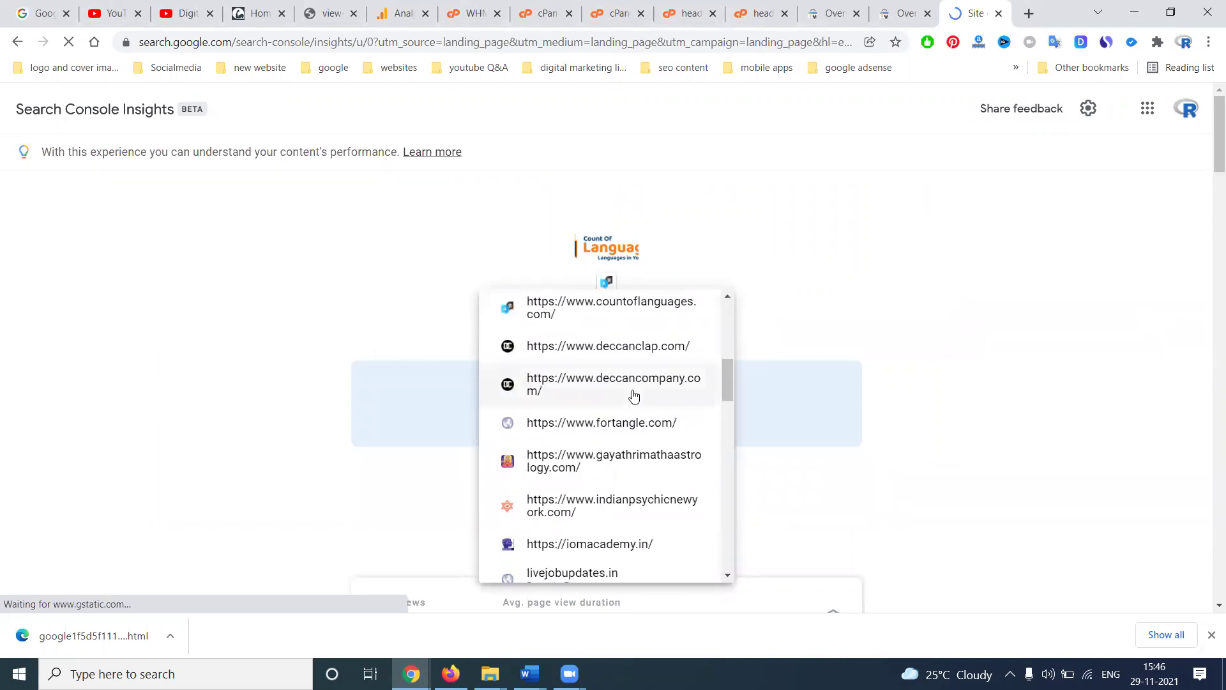
scroll(633, 396, down, 4)
scroll(615, 447, down, 2)
scroll(616, 450, up, 5)
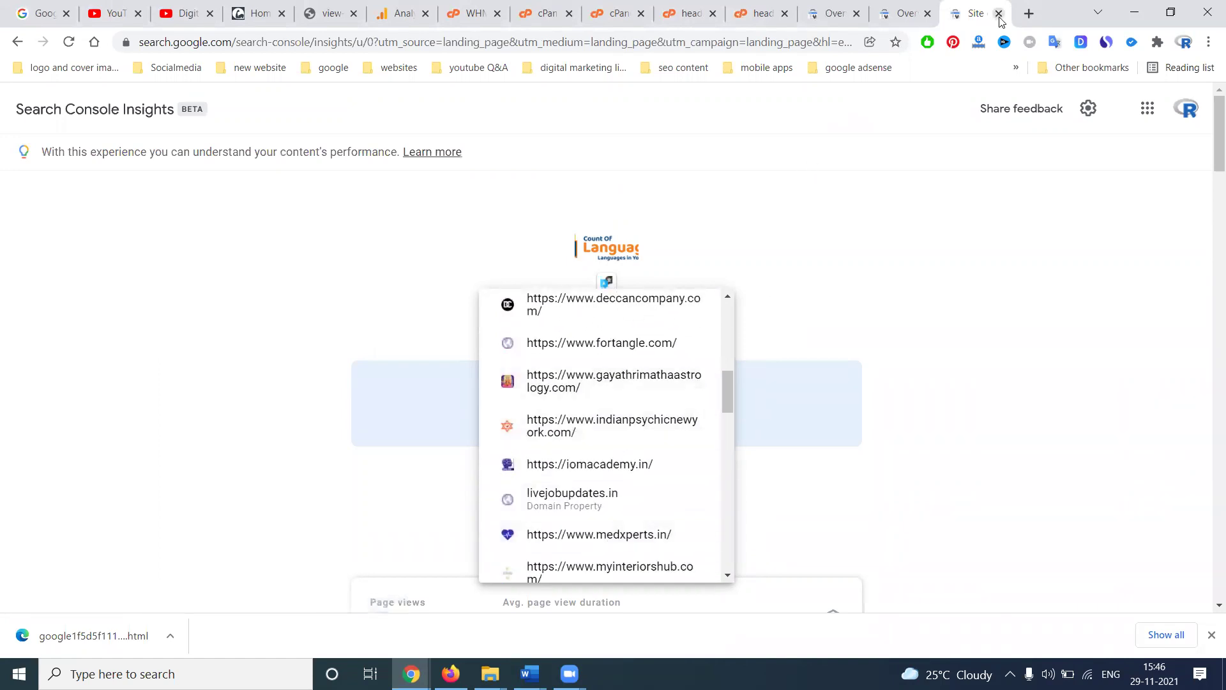
click(1000, 16)
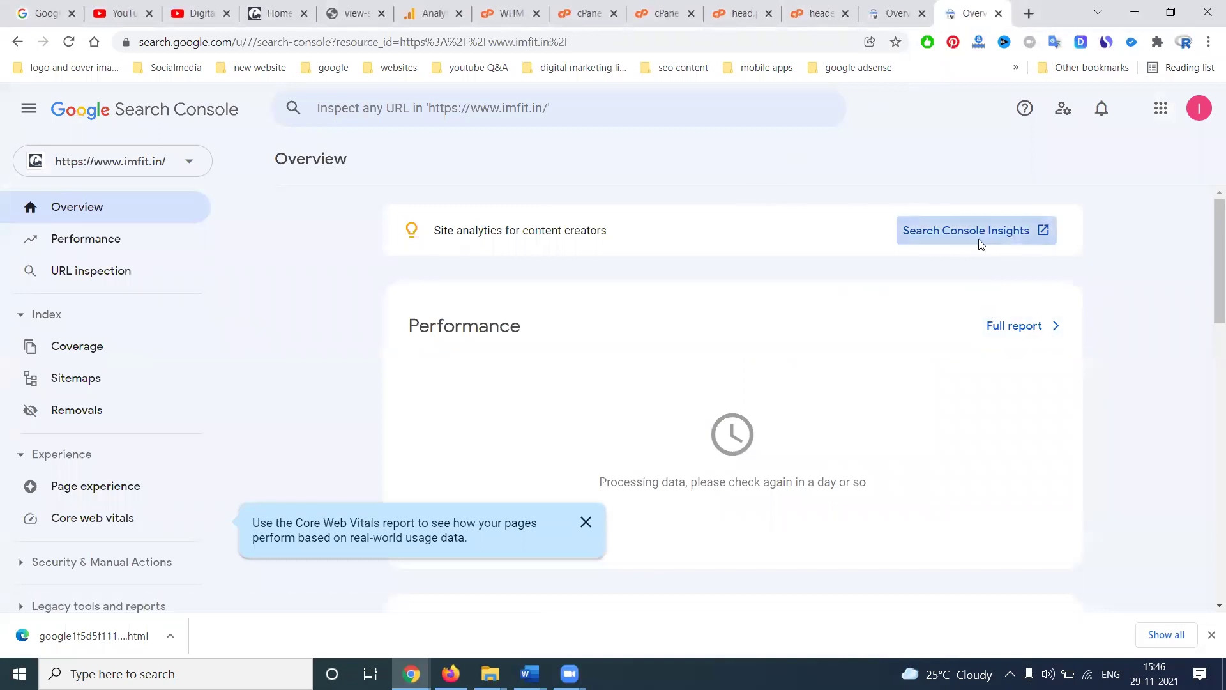
click(982, 244)
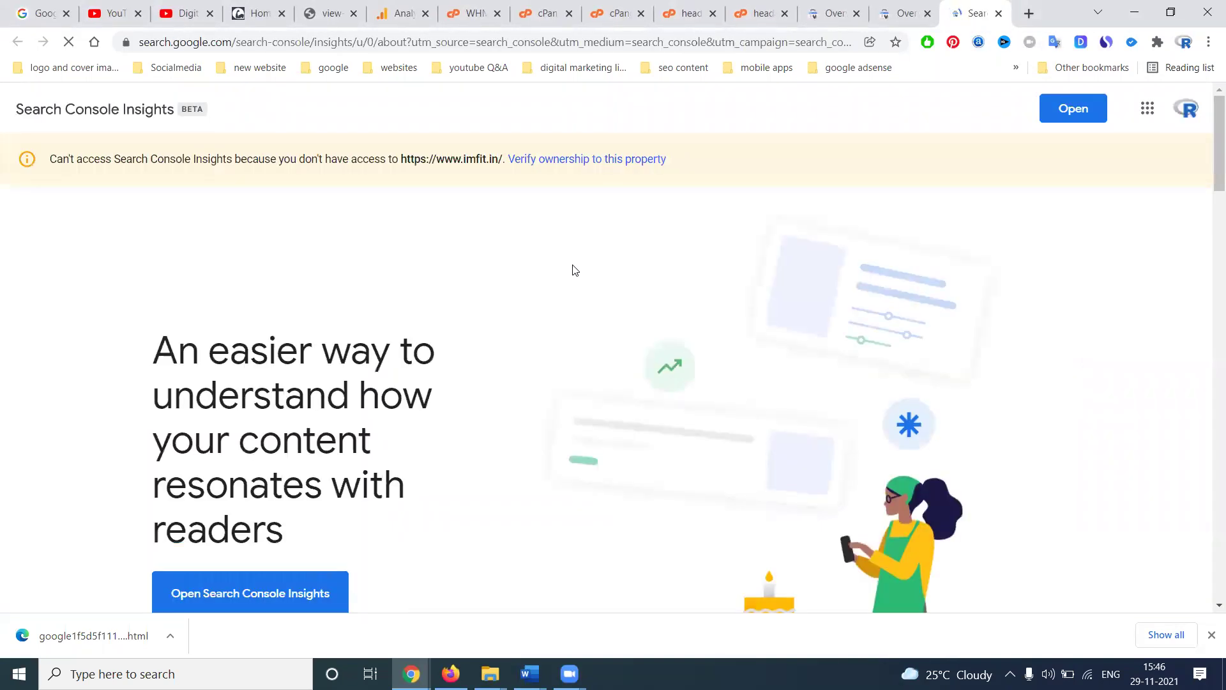
click(578, 163)
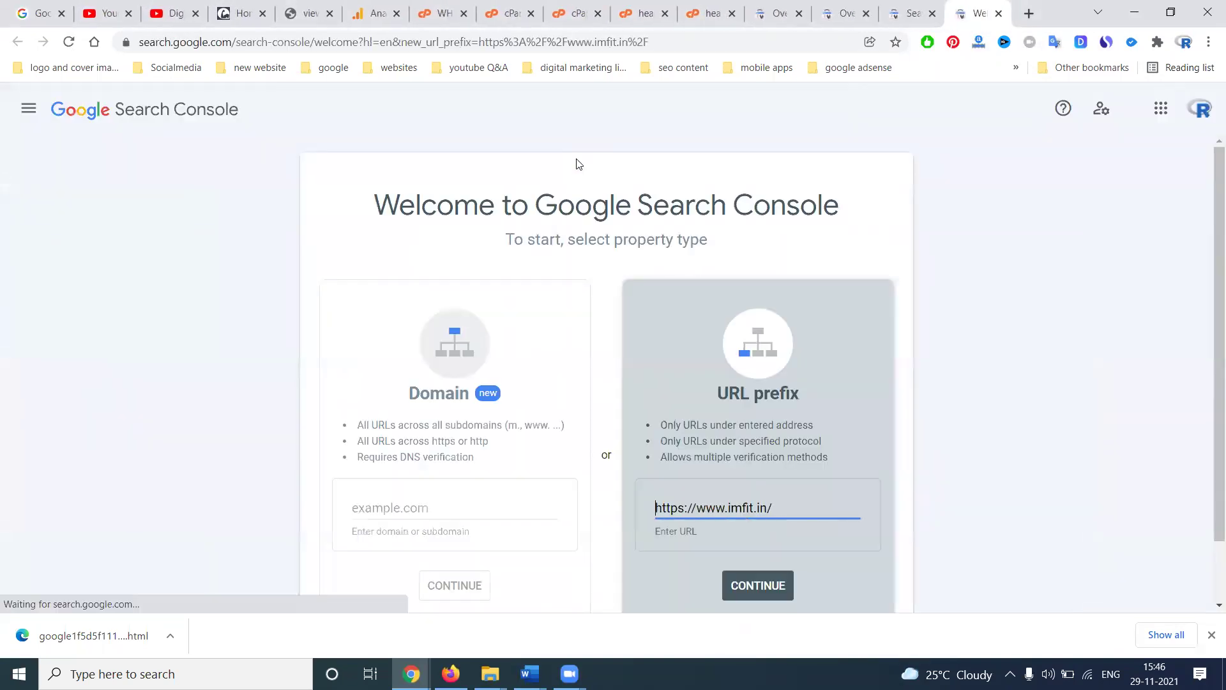
click(758, 586)
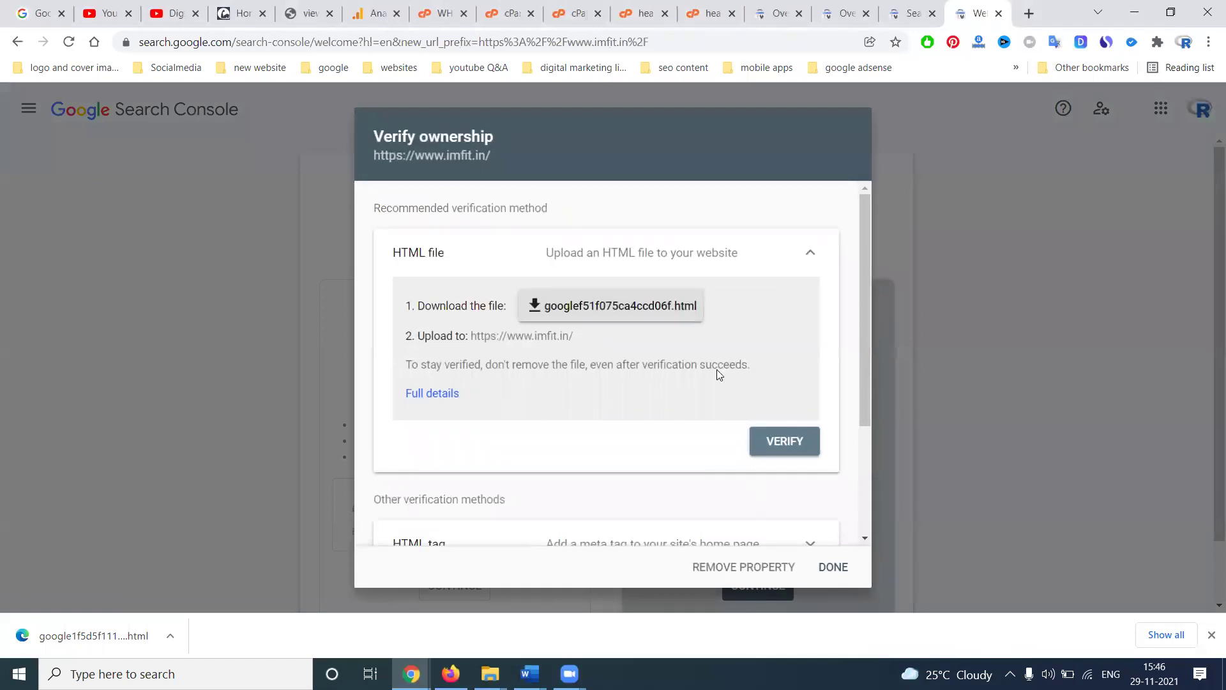
scroll(716, 370, down, 3)
click(784, 419)
scroll(786, 424, down, 4)
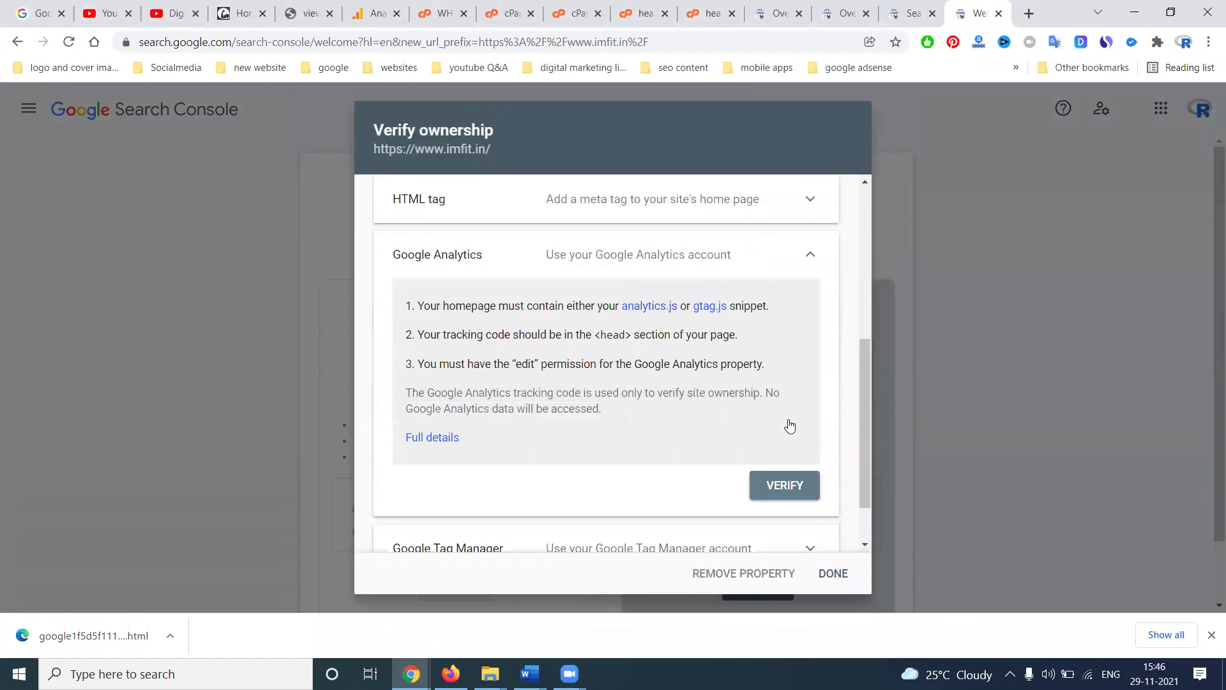
click(788, 417)
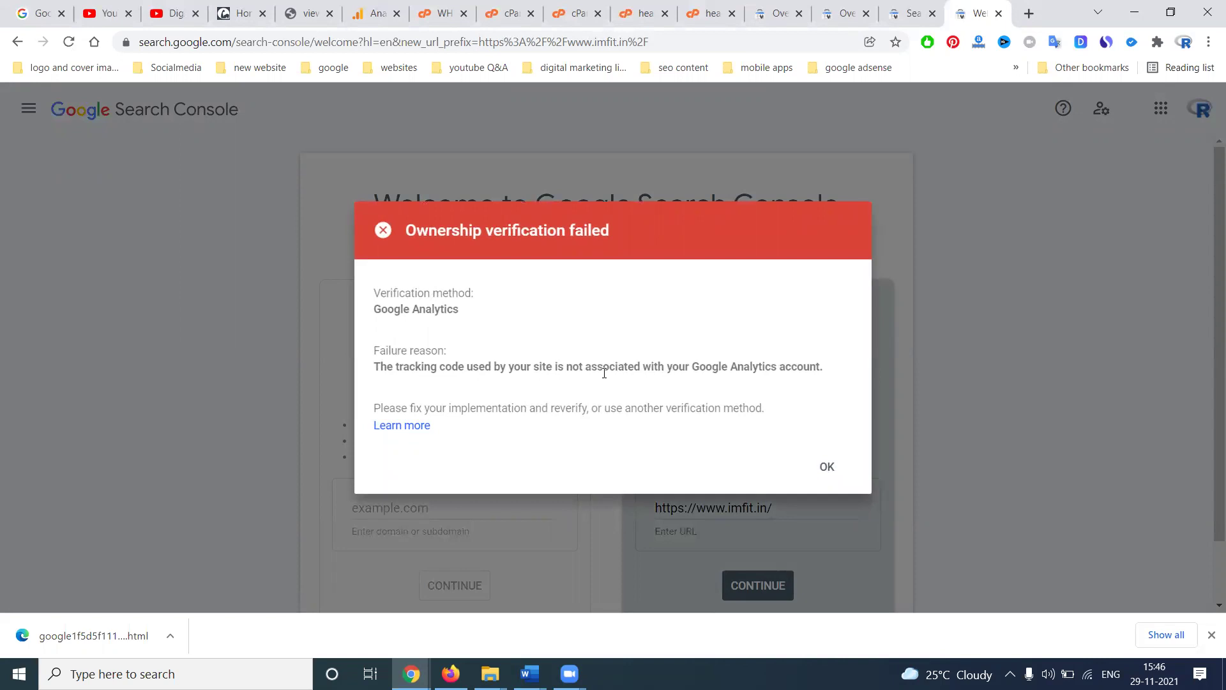
click(833, 469)
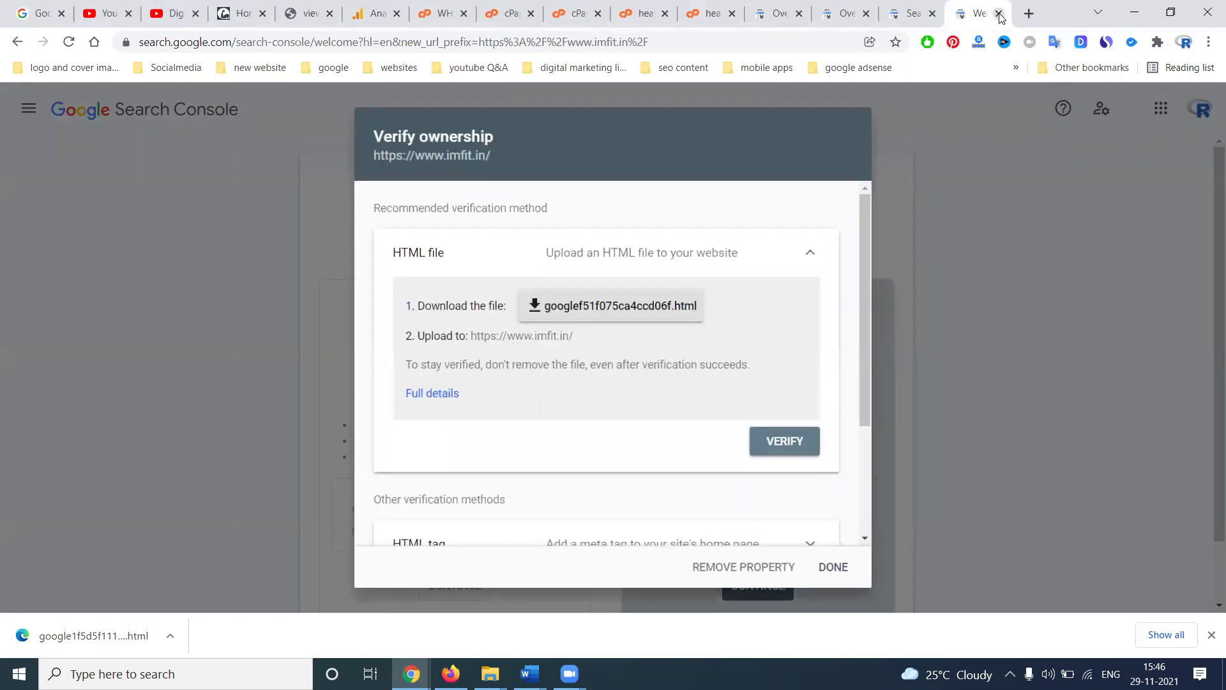
click(834, 567)
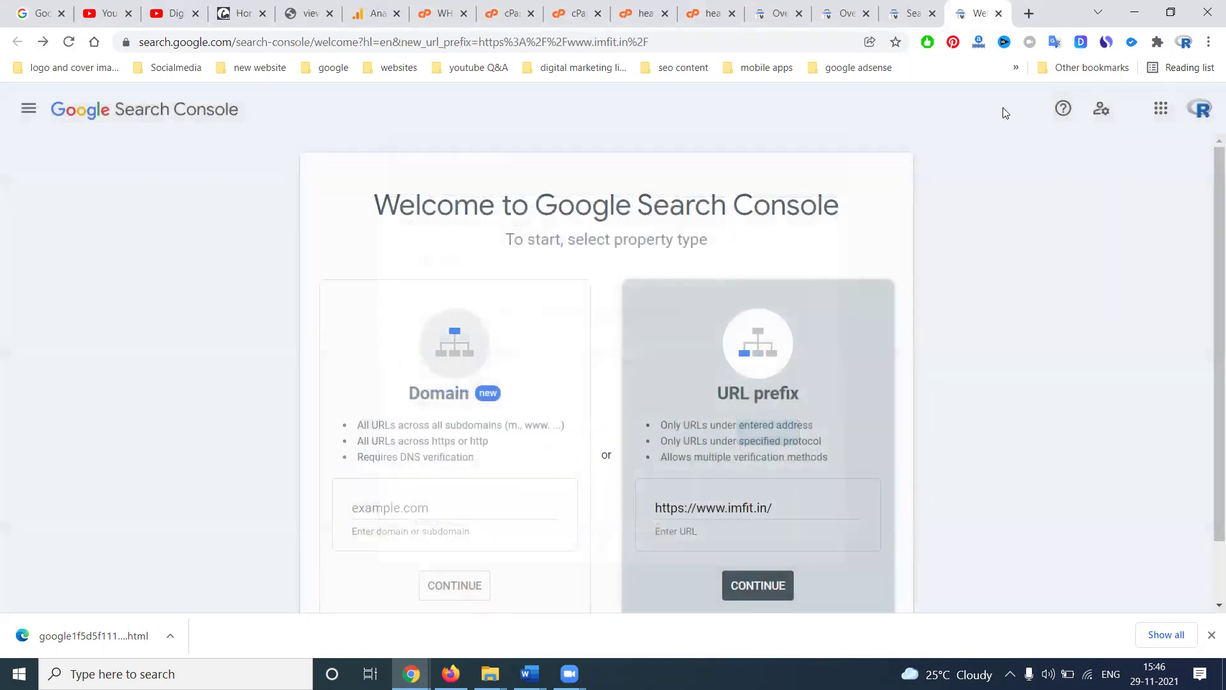
click(998, 14)
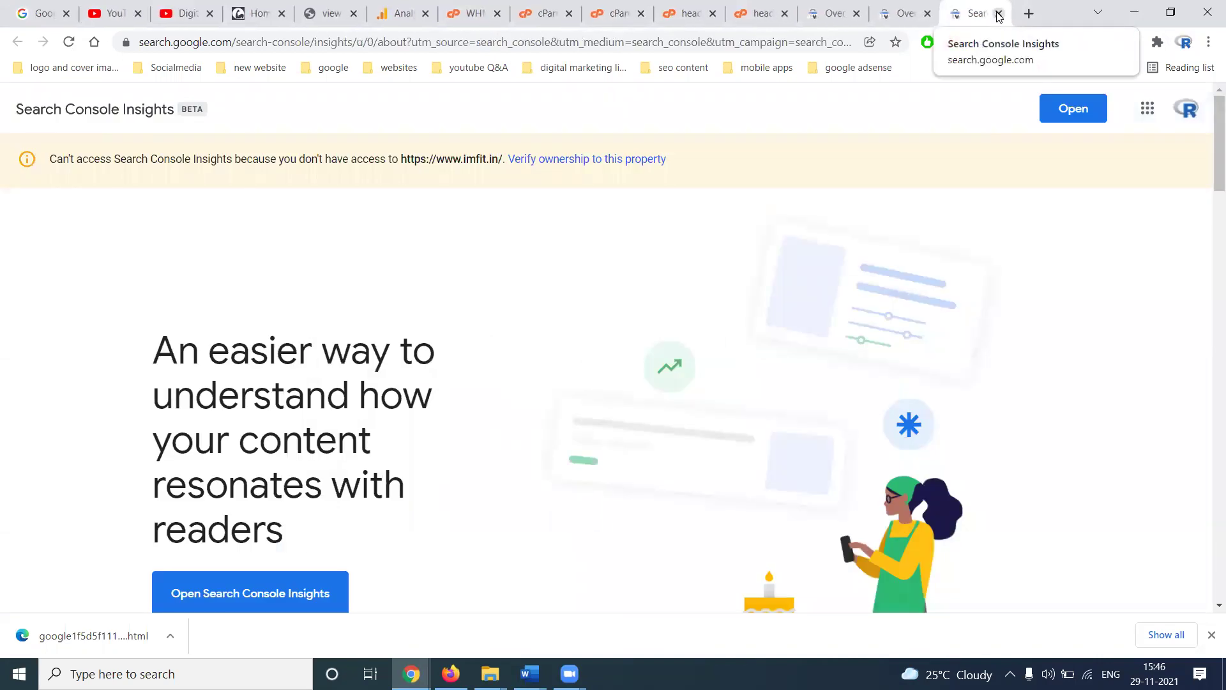
click(998, 15)
Step: Associate the imfit Universal Analytics property with the Imfit Search Console property, using the All Web Site Data view
scroll(54, 482, down, 3)
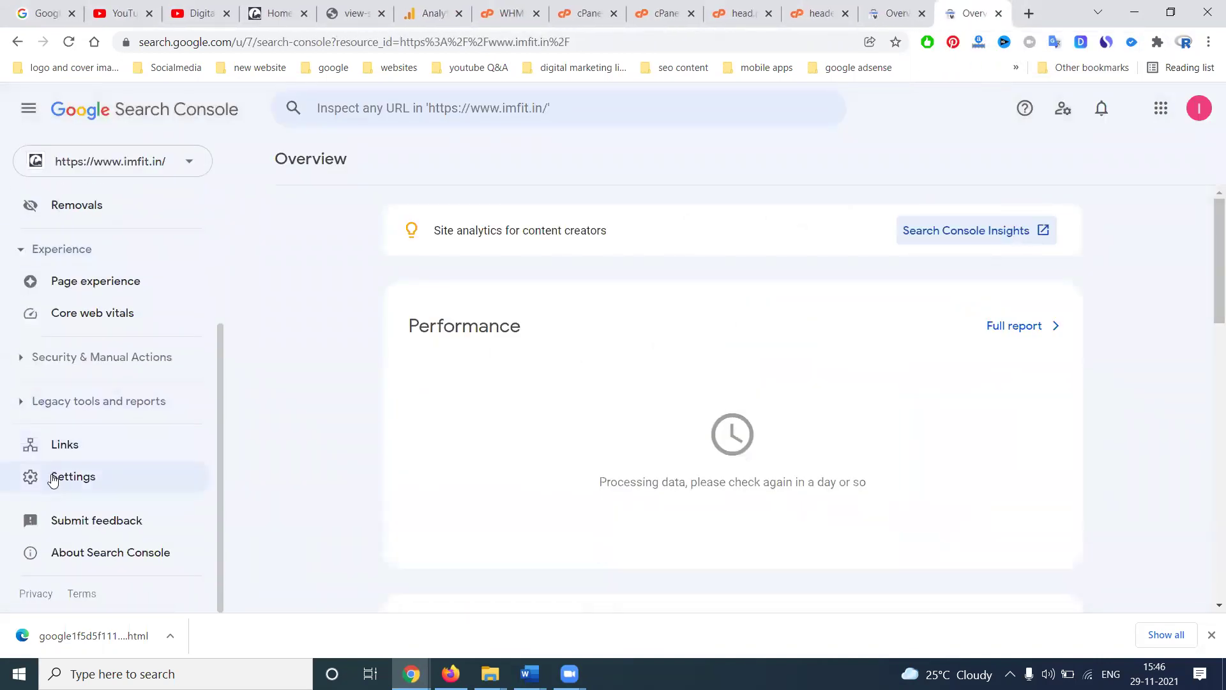
click(53, 482)
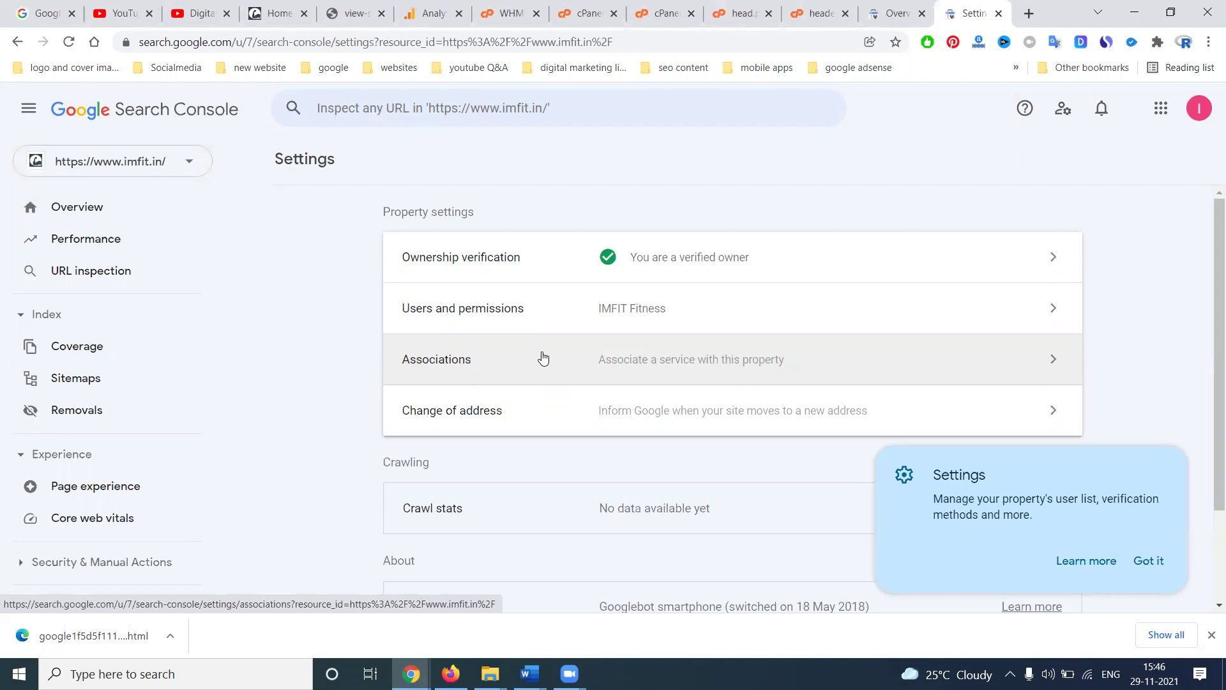
click(543, 357)
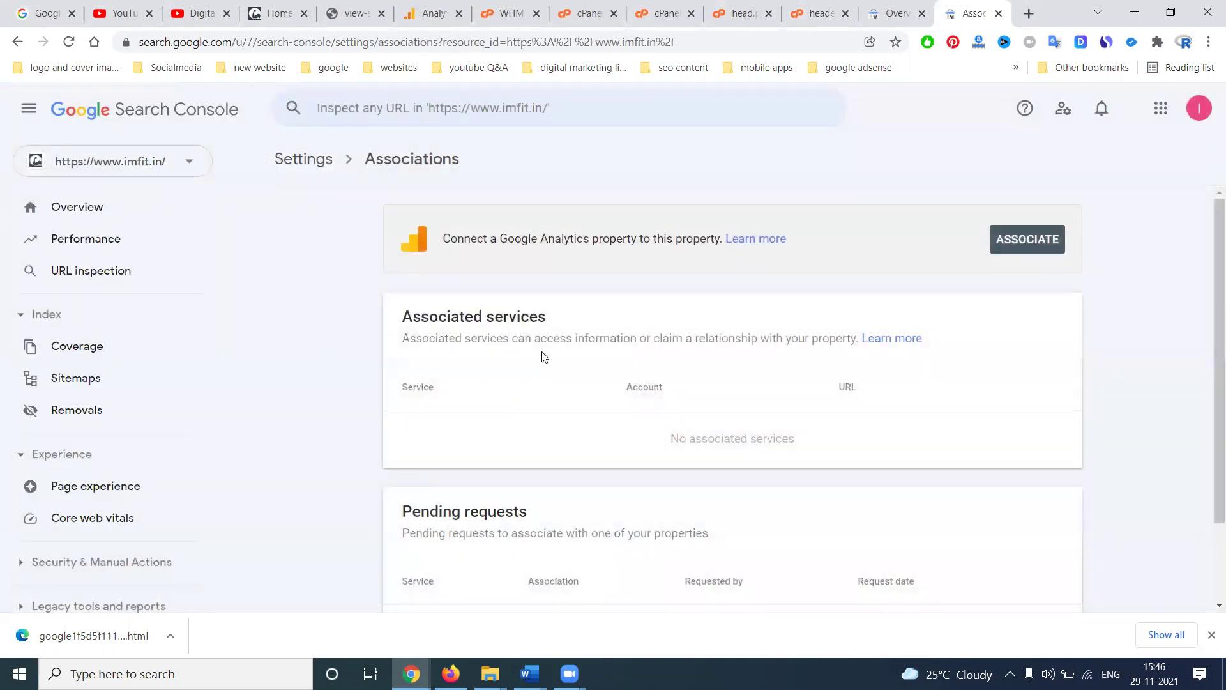
click(997, 241)
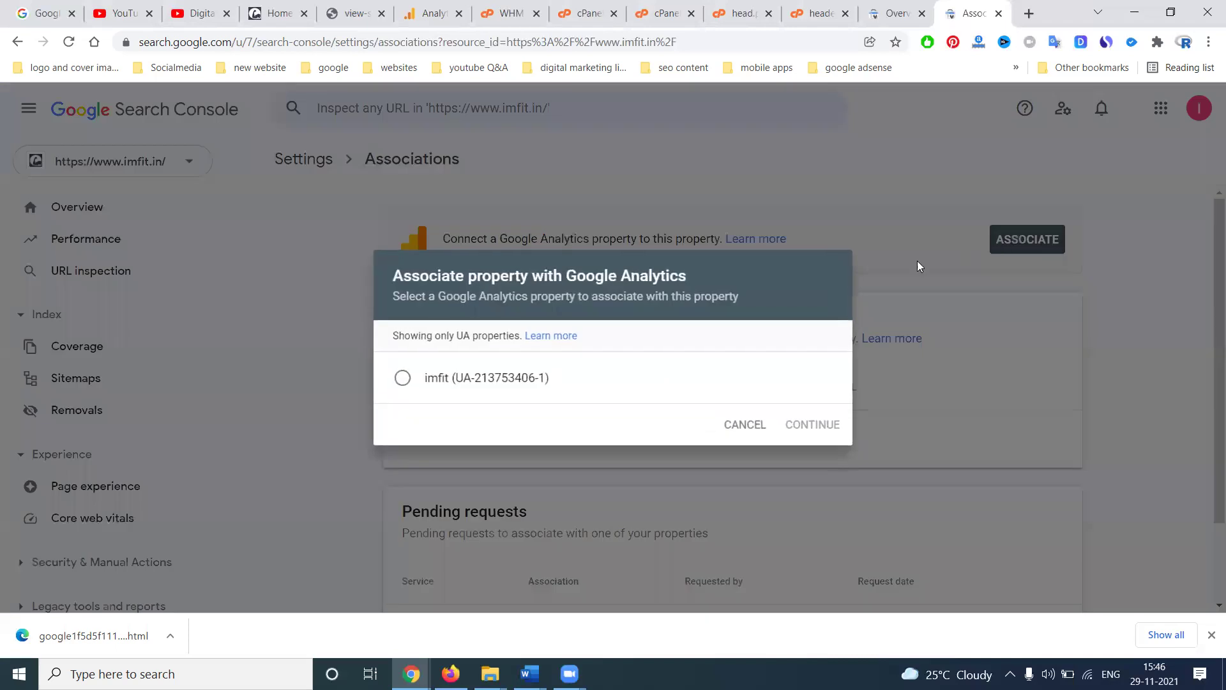
click(471, 378)
click(796, 423)
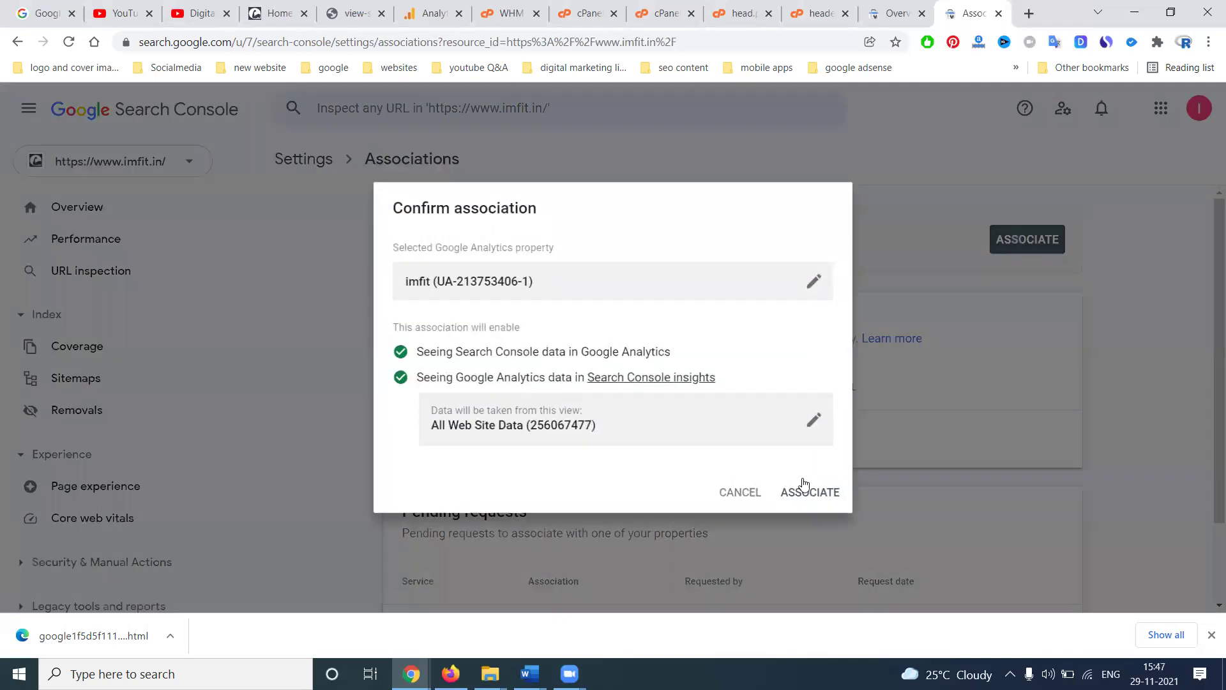
click(805, 488)
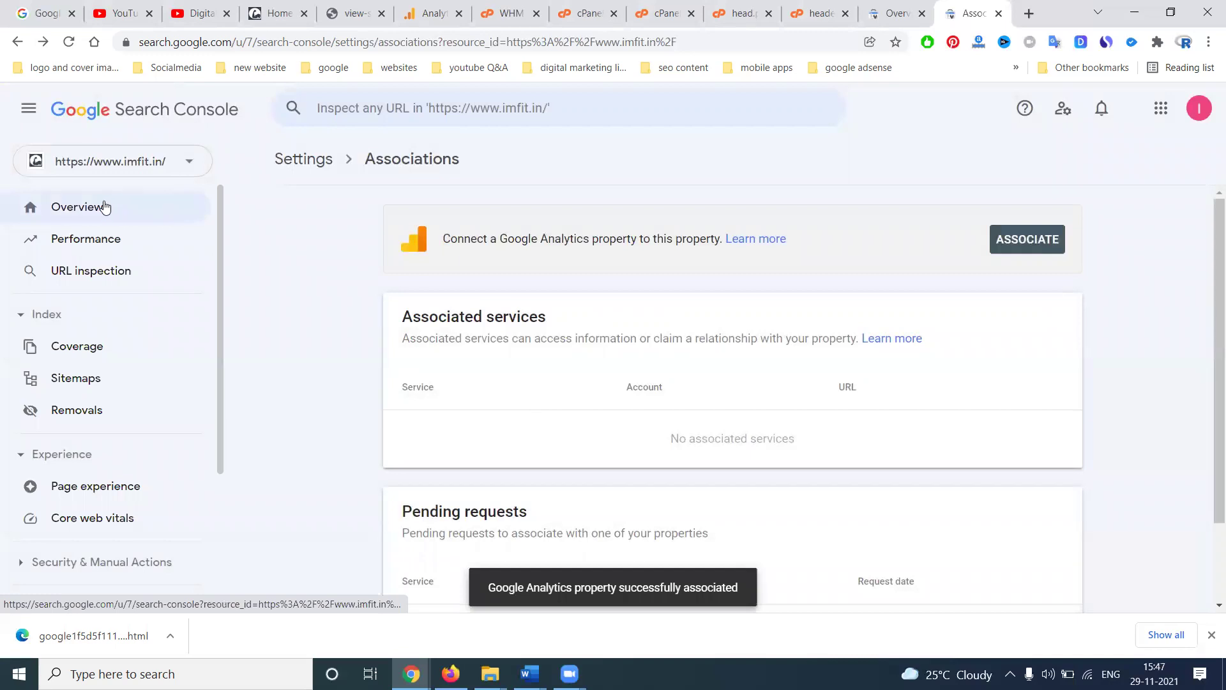
Step: Open Search Console Insights from the Imfit overview, switch to the Imfit Google account to check access, and close the Insights pages
click(105, 207)
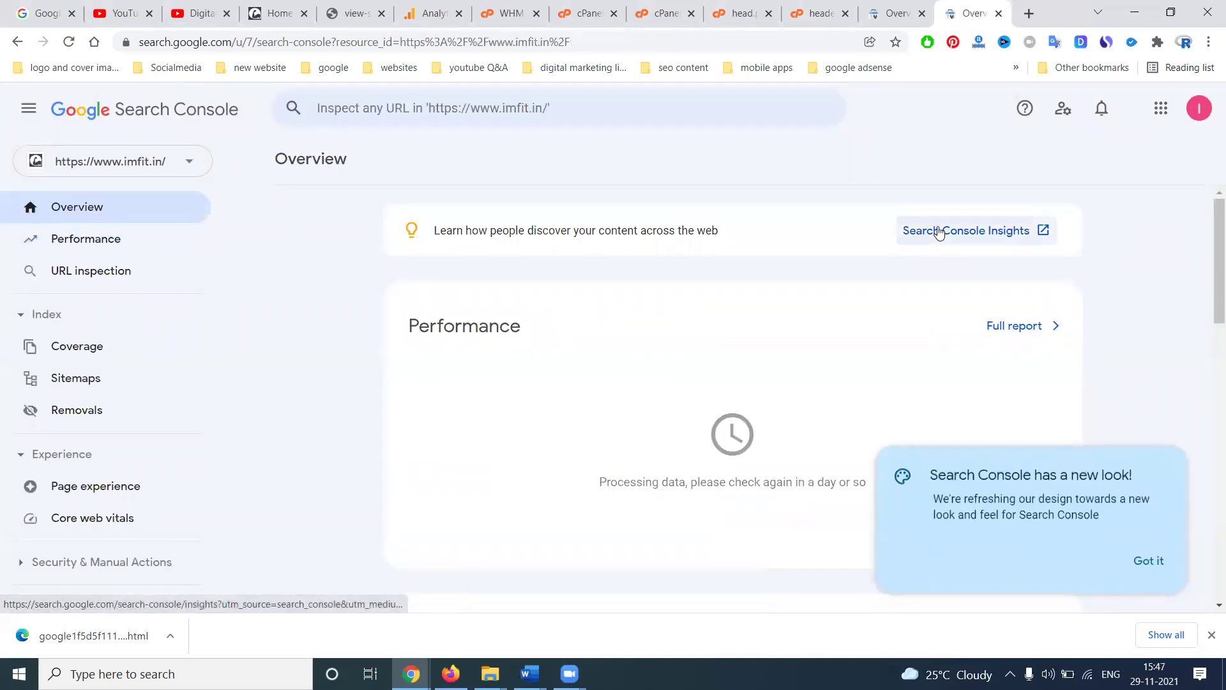
click(939, 232)
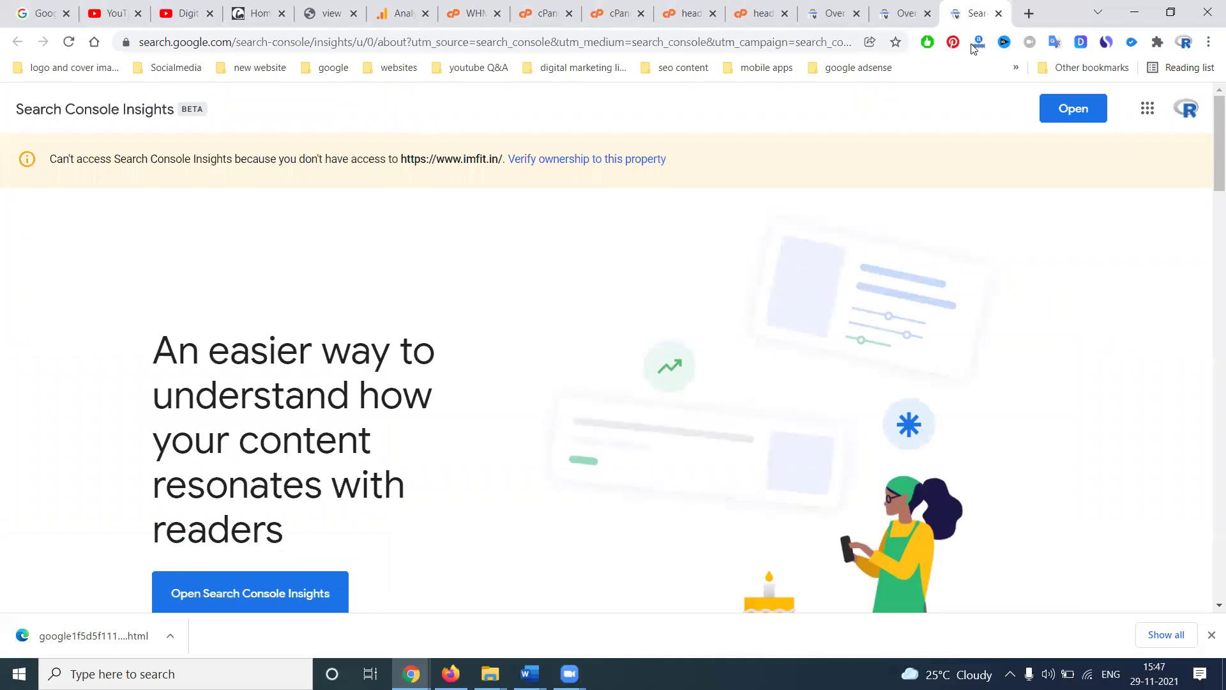
click(1072, 119)
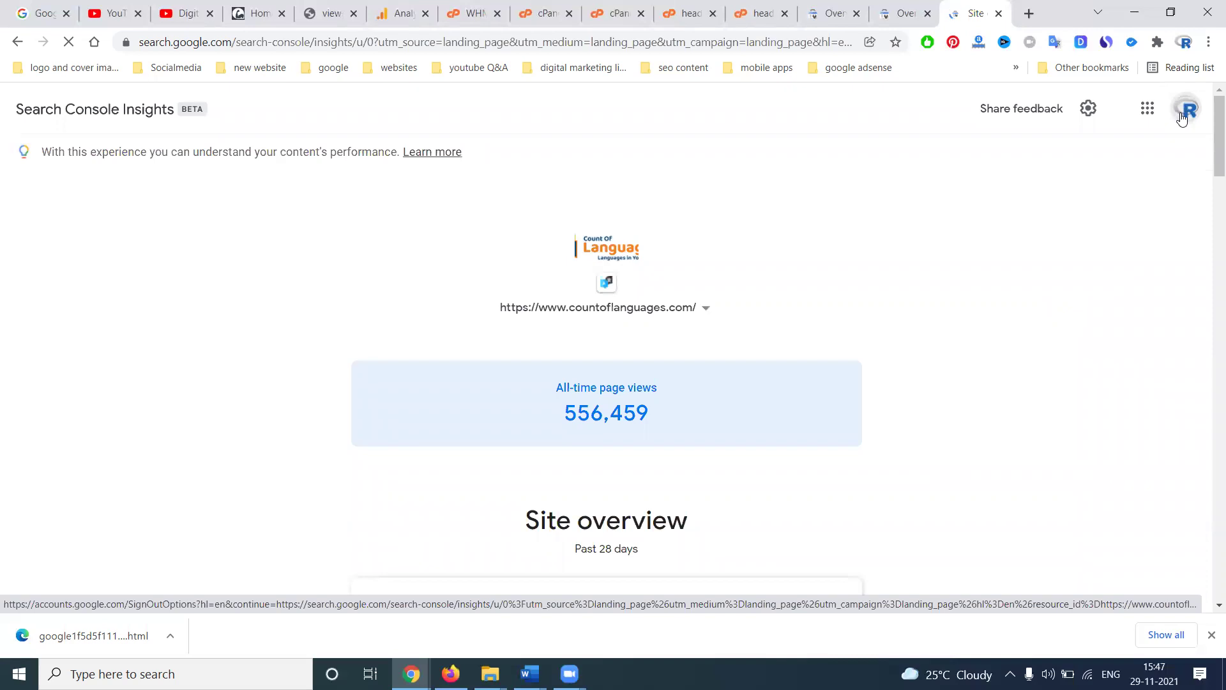
click(1182, 118)
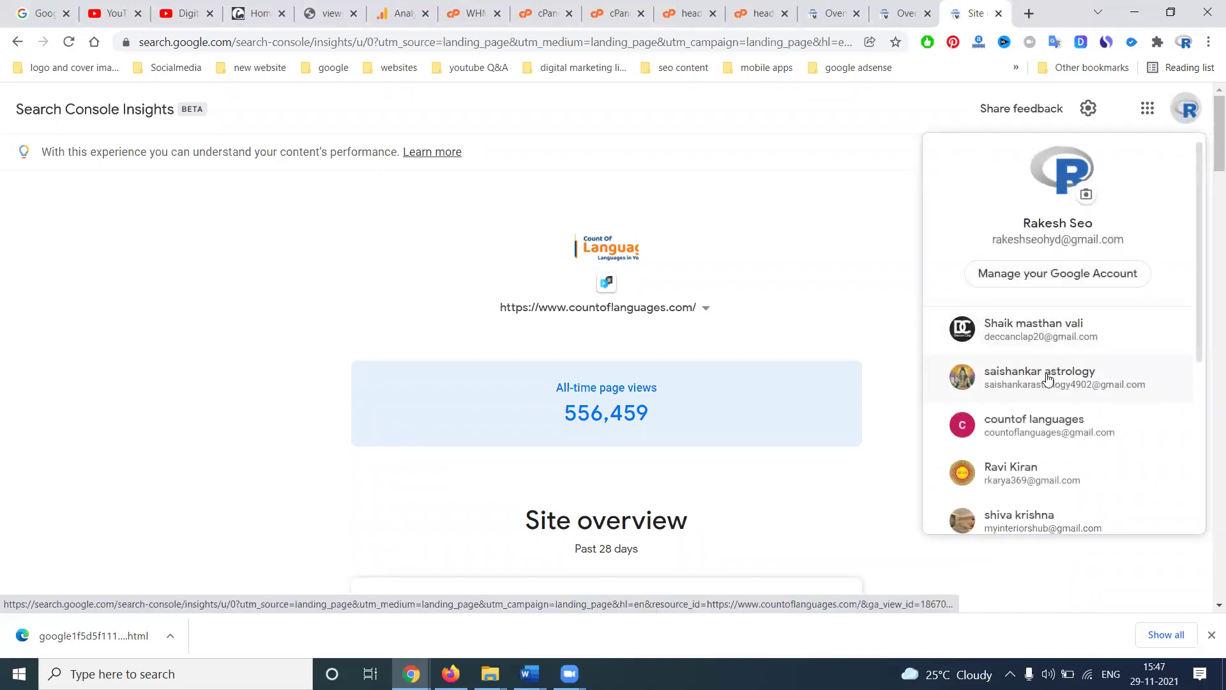
scroll(1035, 377, down, 5)
click(1027, 326)
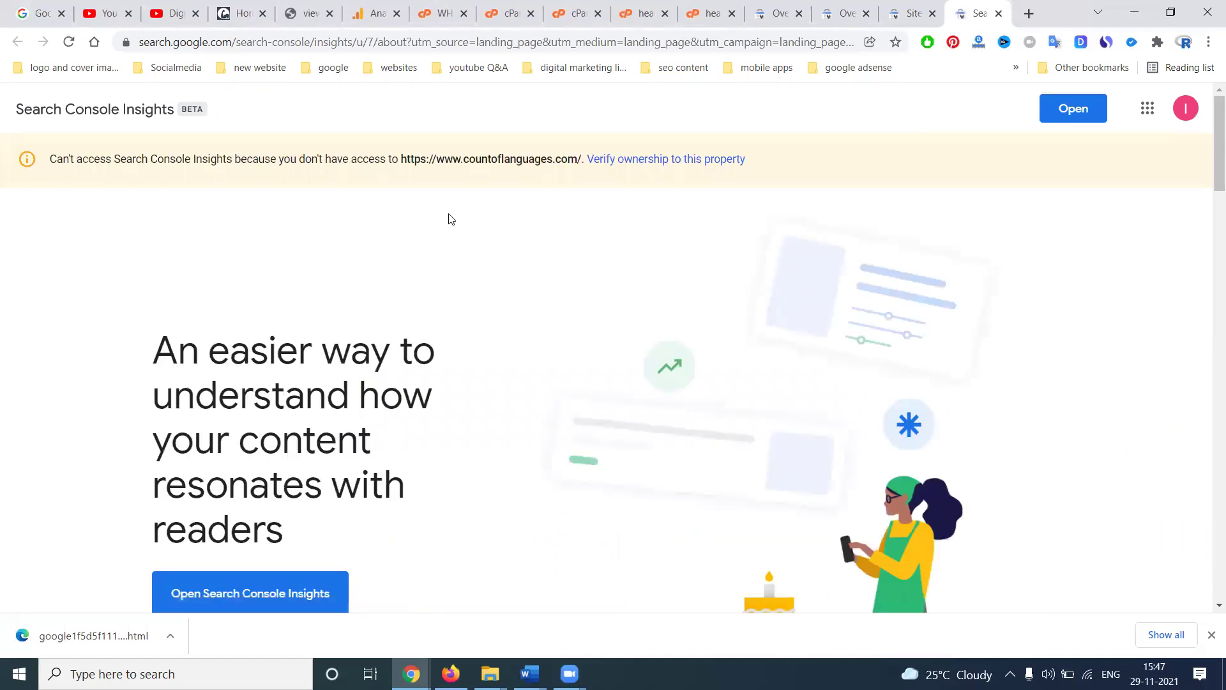
click(998, 14)
click(999, 14)
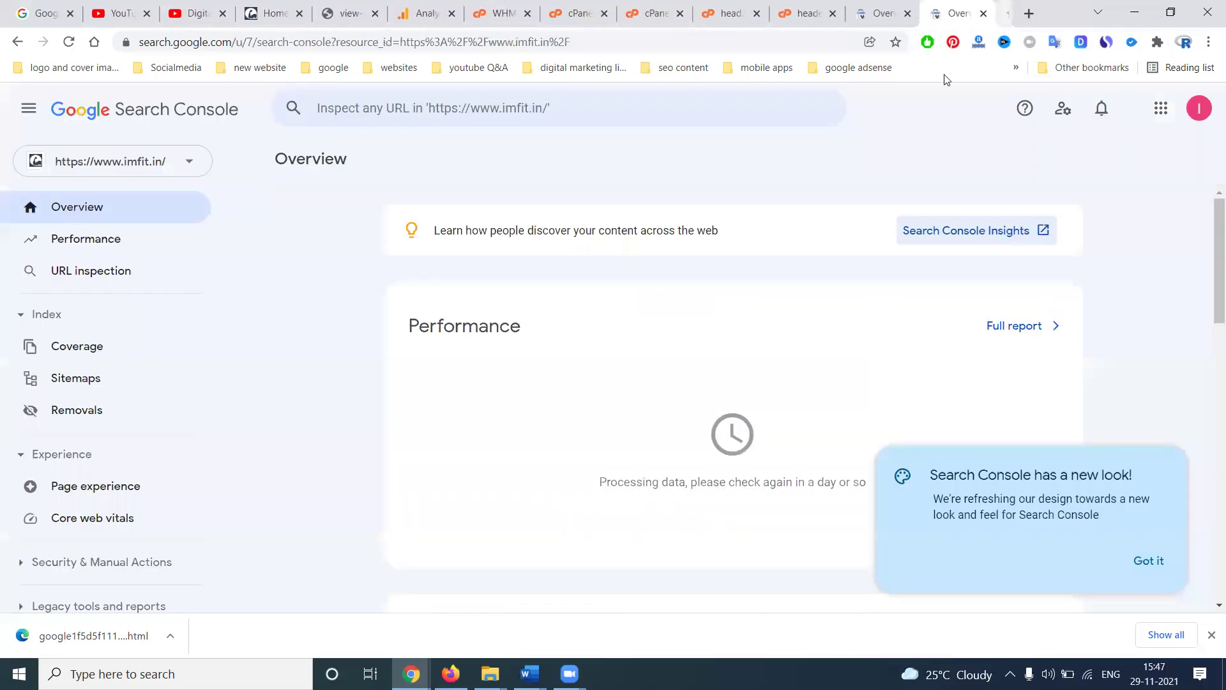
Step: Dismiss the new-look notice on the Imfit overview and check the Google Analytics association in the property settings
click(103, 205)
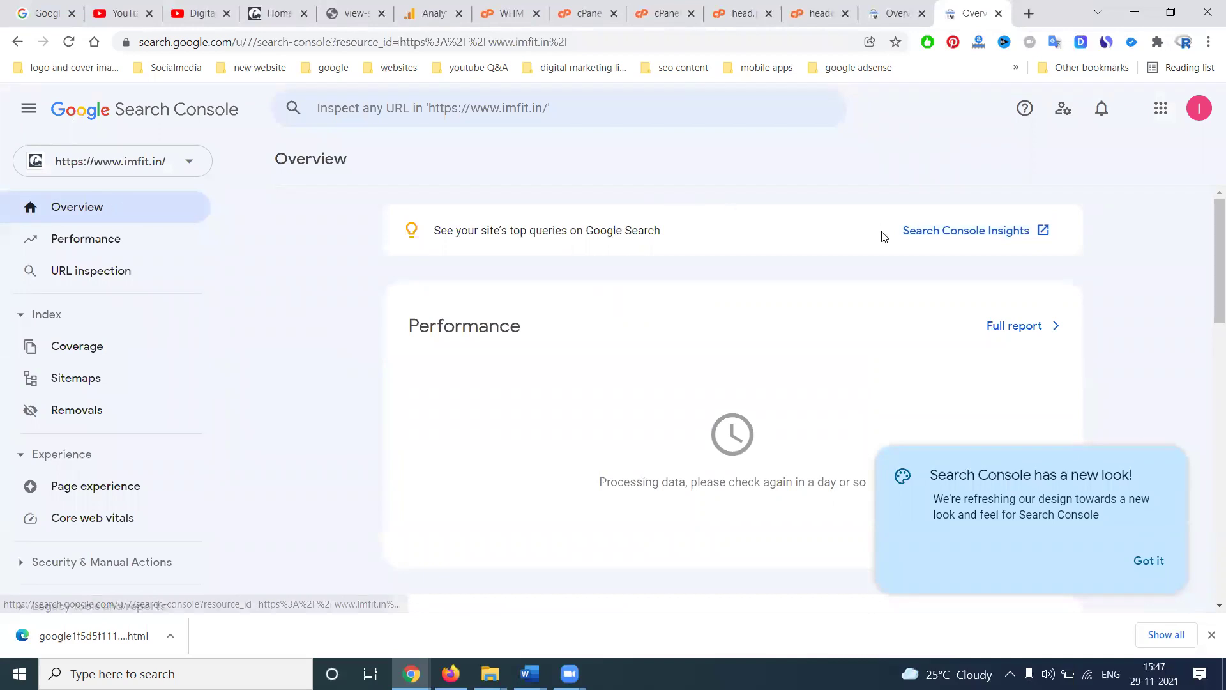
click(1137, 566)
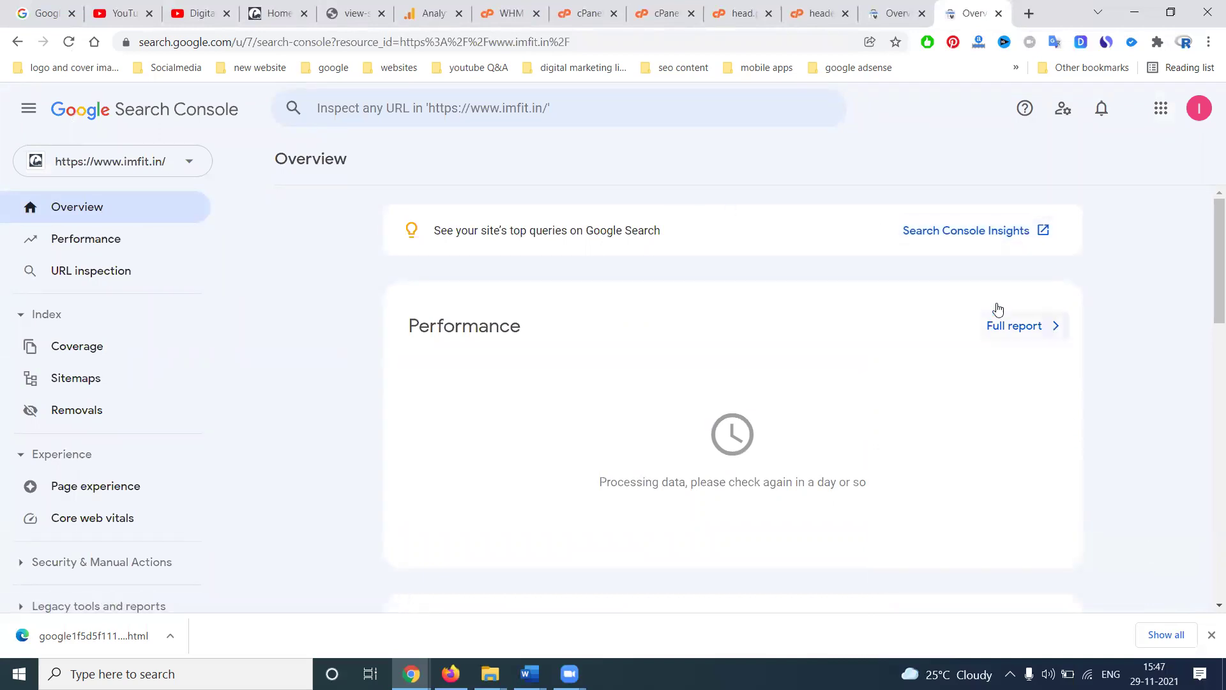
scroll(104, 392, down, 3)
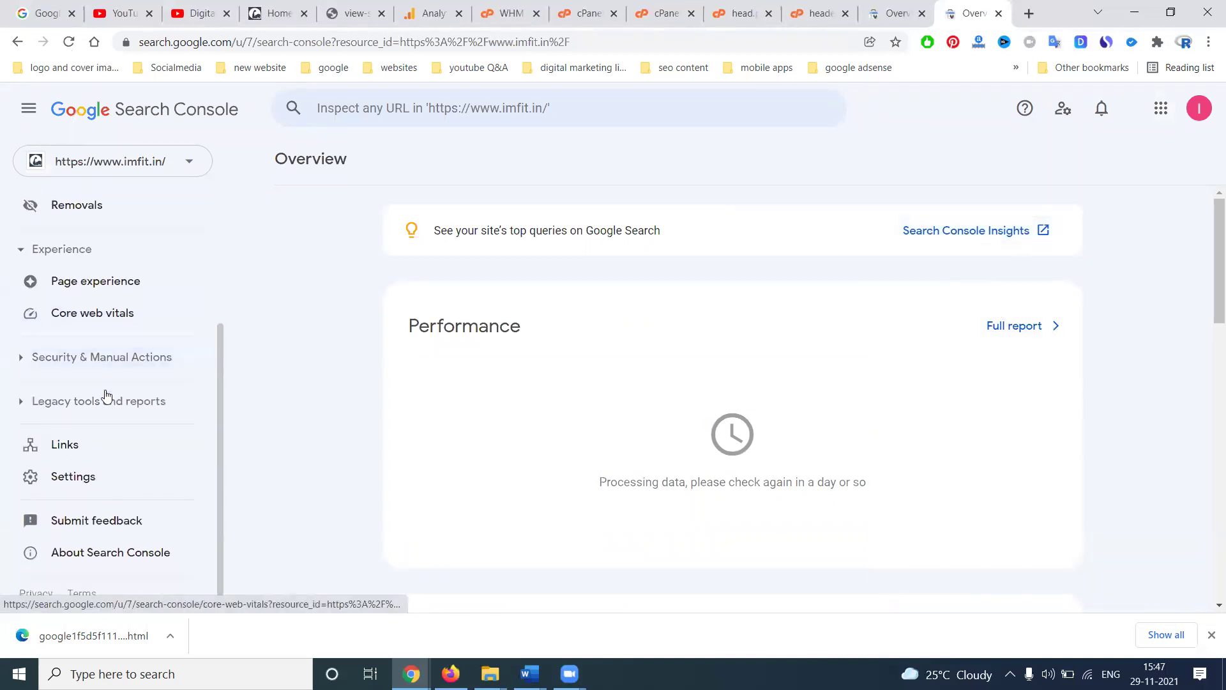
click(78, 474)
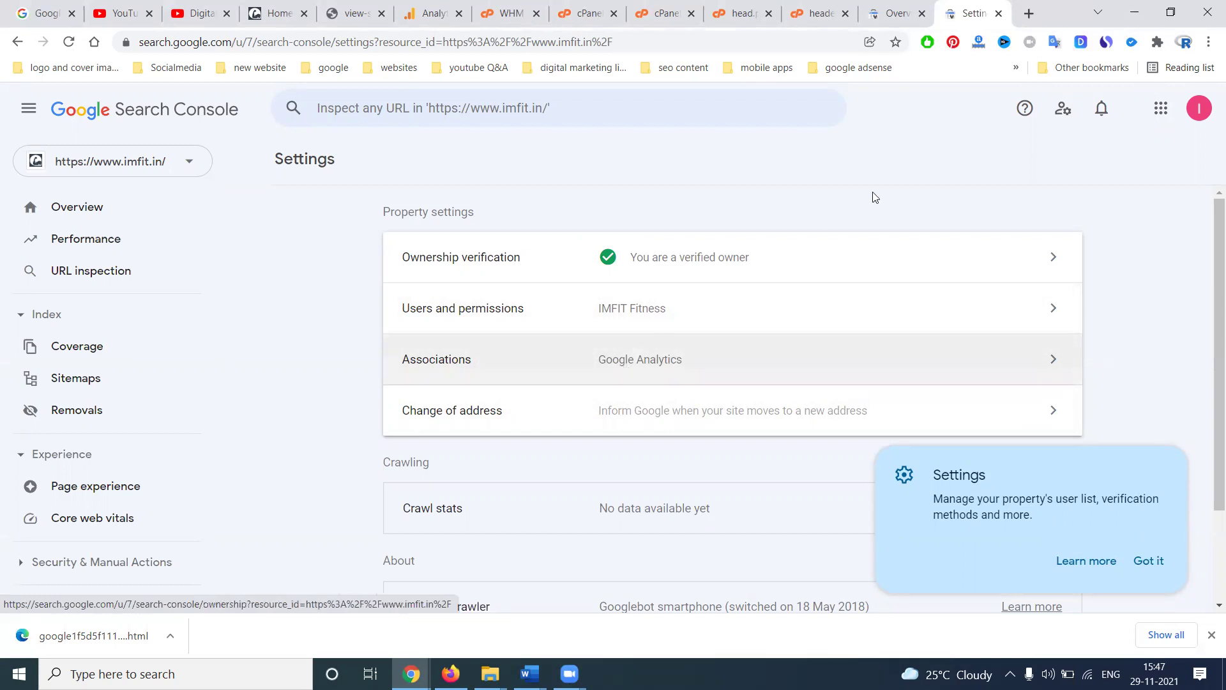
click(894, 13)
click(932, 236)
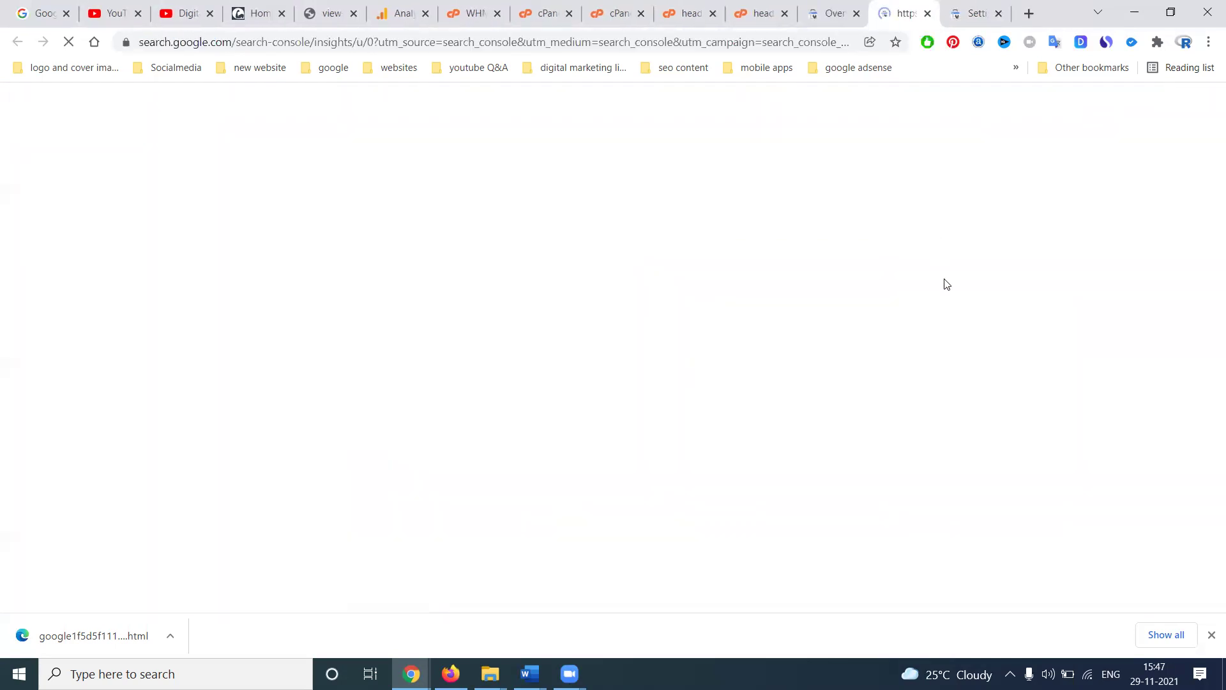
scroll(873, 301, down, 5)
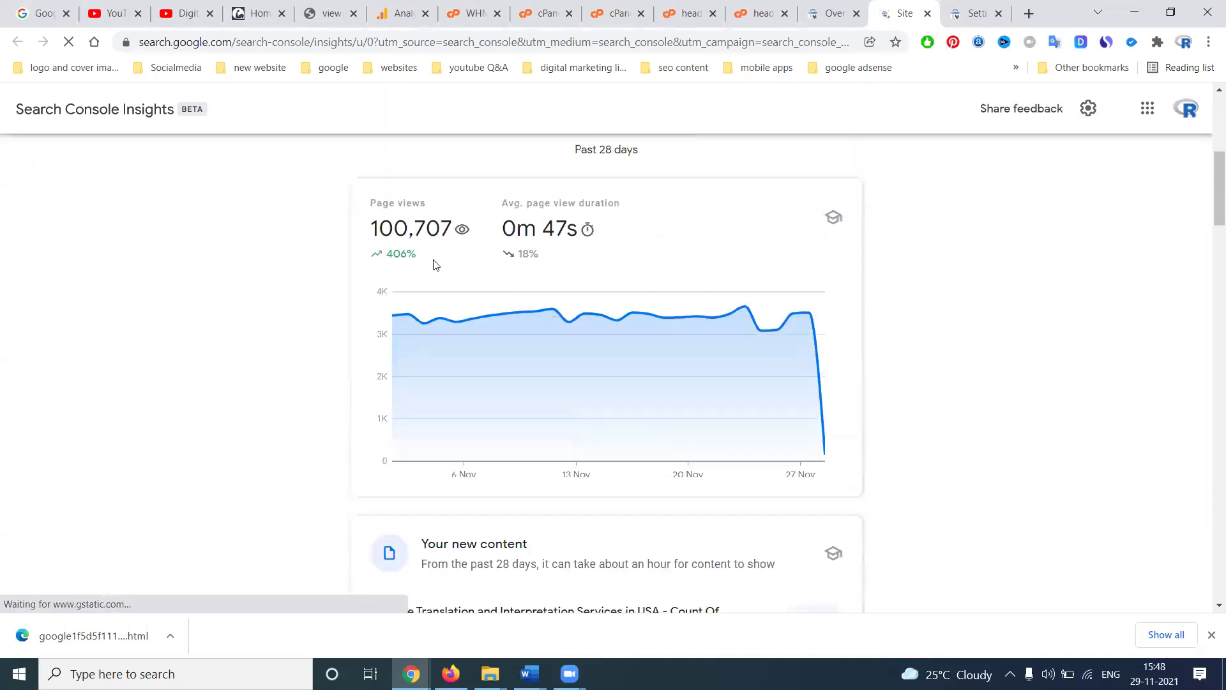
mouse_move(551, 227)
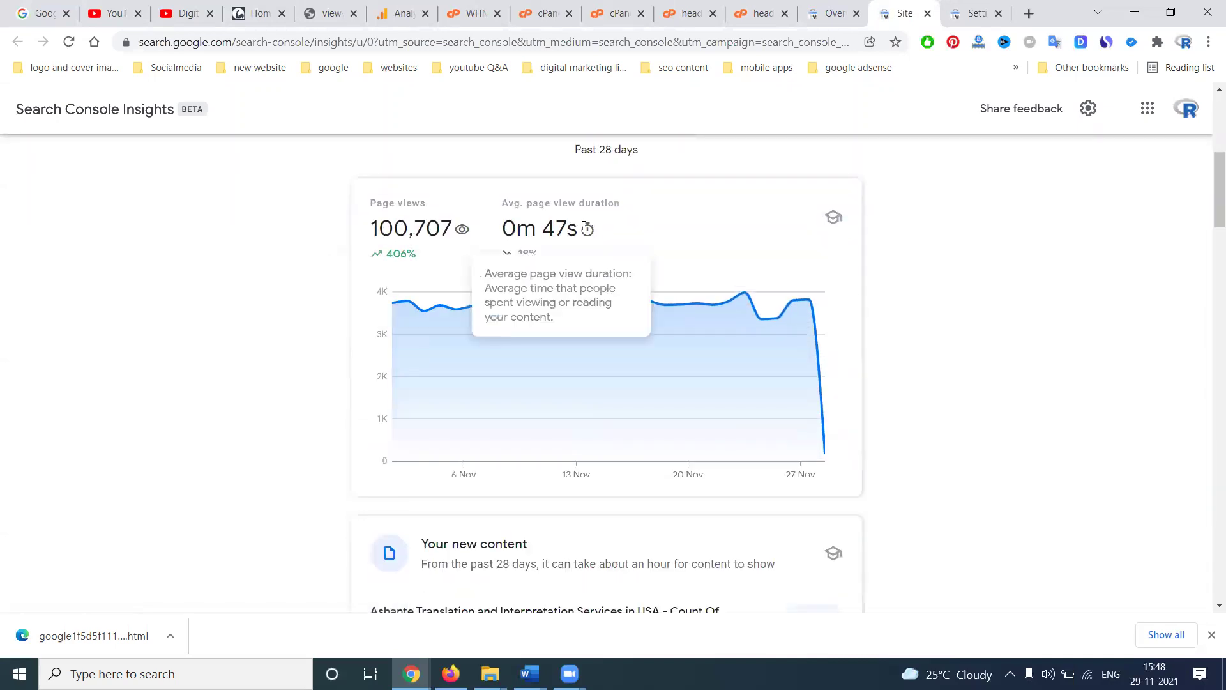
scroll(730, 265, down, 5)
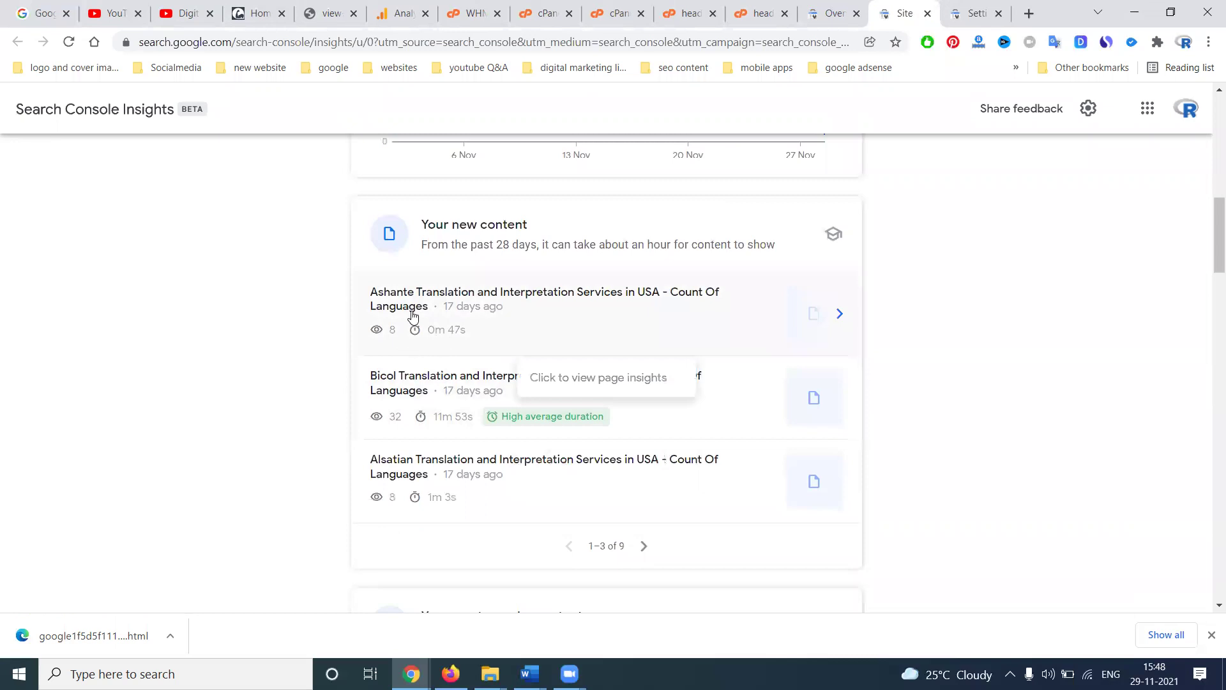
scroll(538, 352, down, 3)
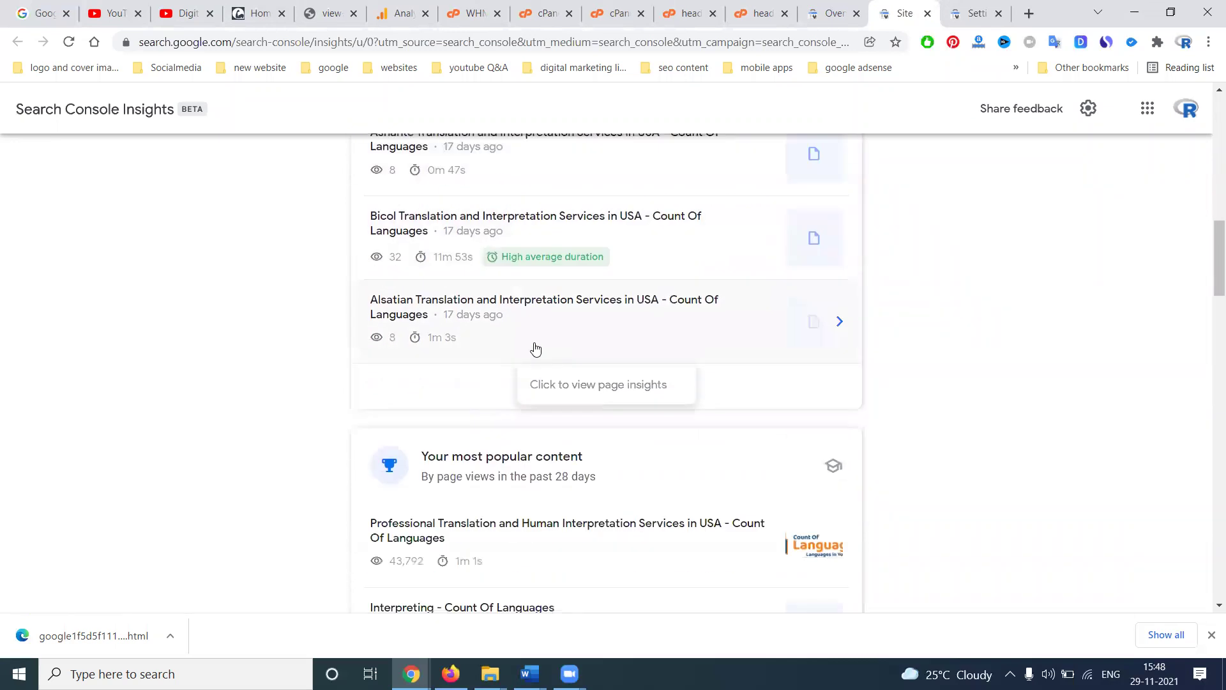
scroll(536, 348, down, 5)
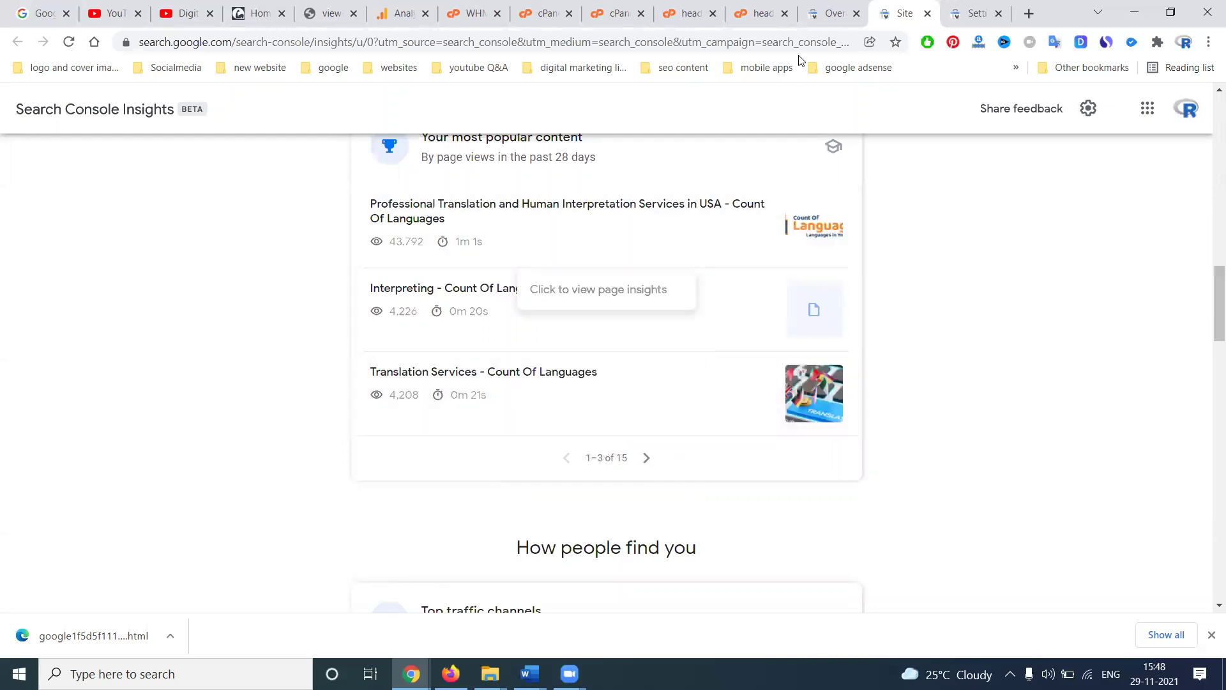
click(814, 16)
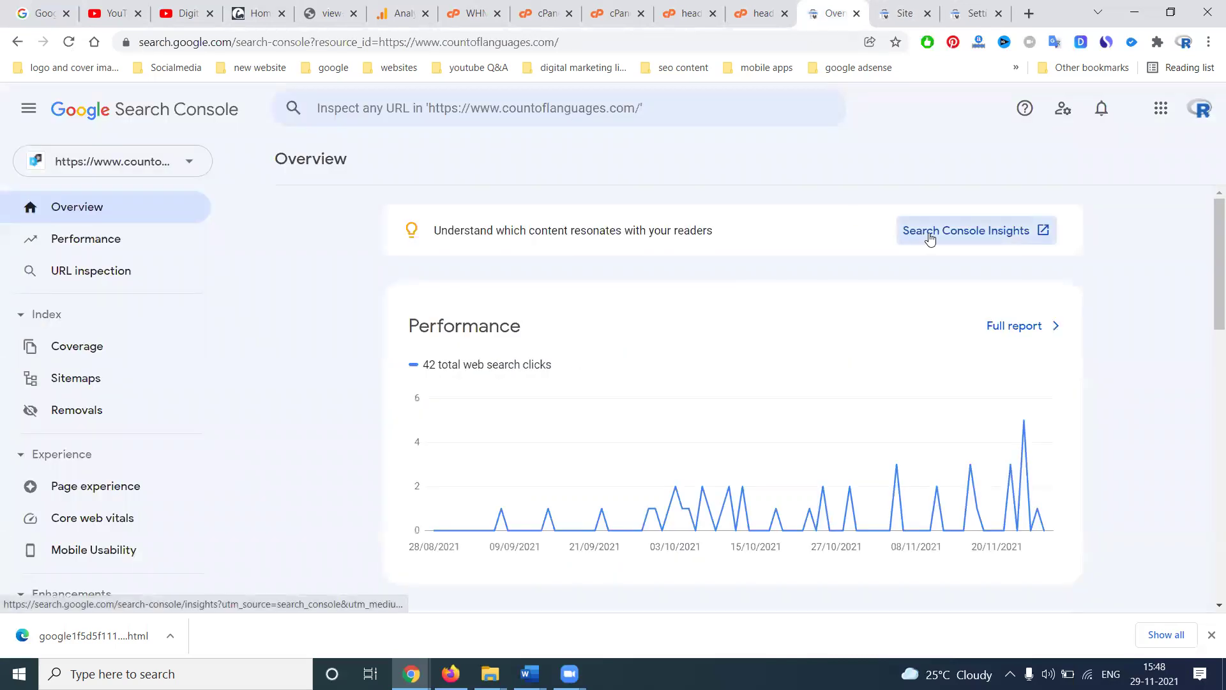
click(913, 15)
click(927, 14)
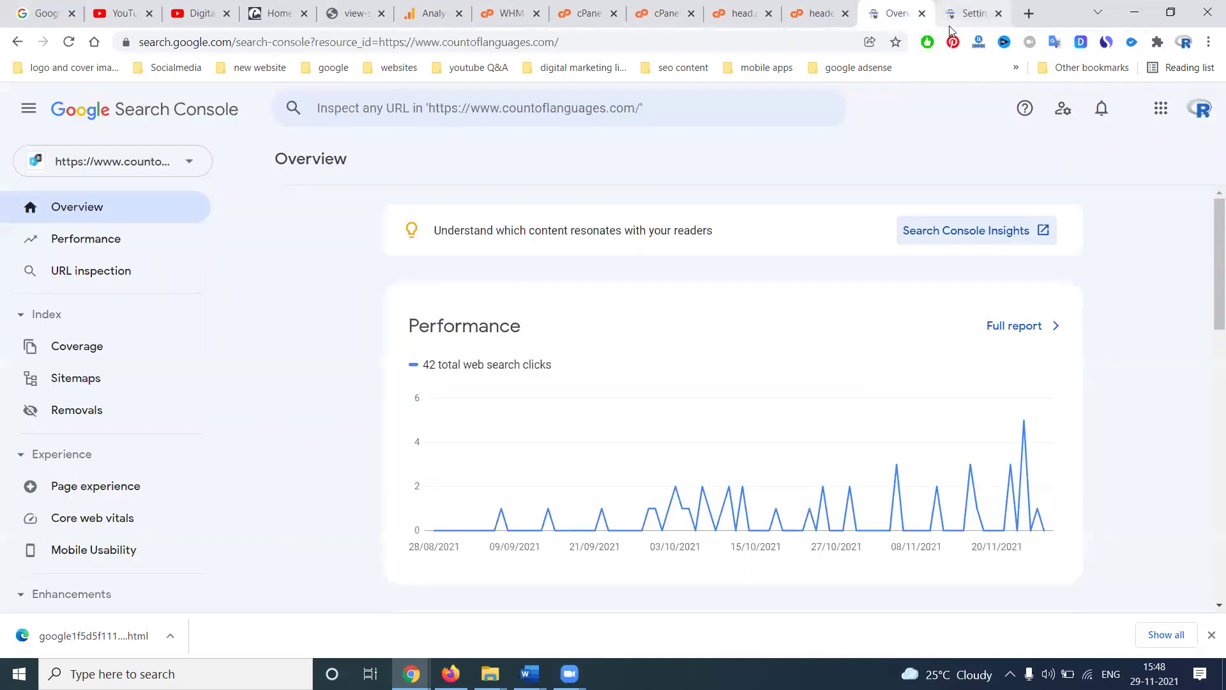
Step: Return to the Imfit property's overview, view the imfit.in homepage and switch to the real-time overview in Google Analytics
click(960, 18)
click(100, 206)
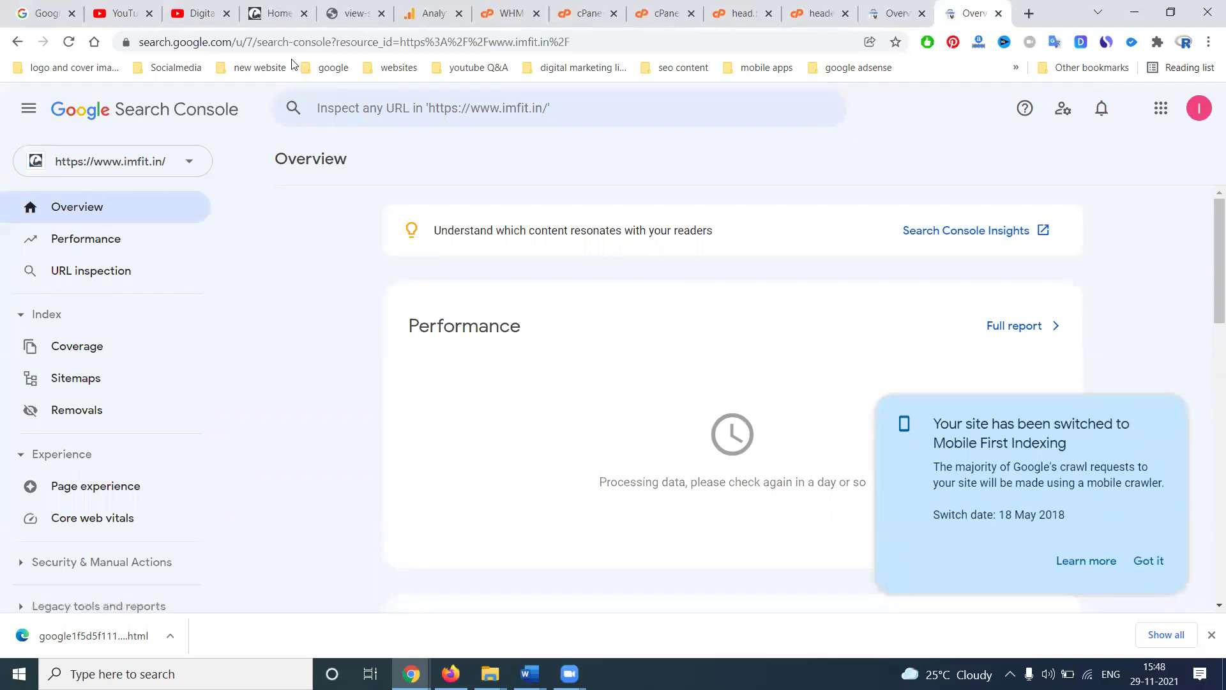
click(281, 22)
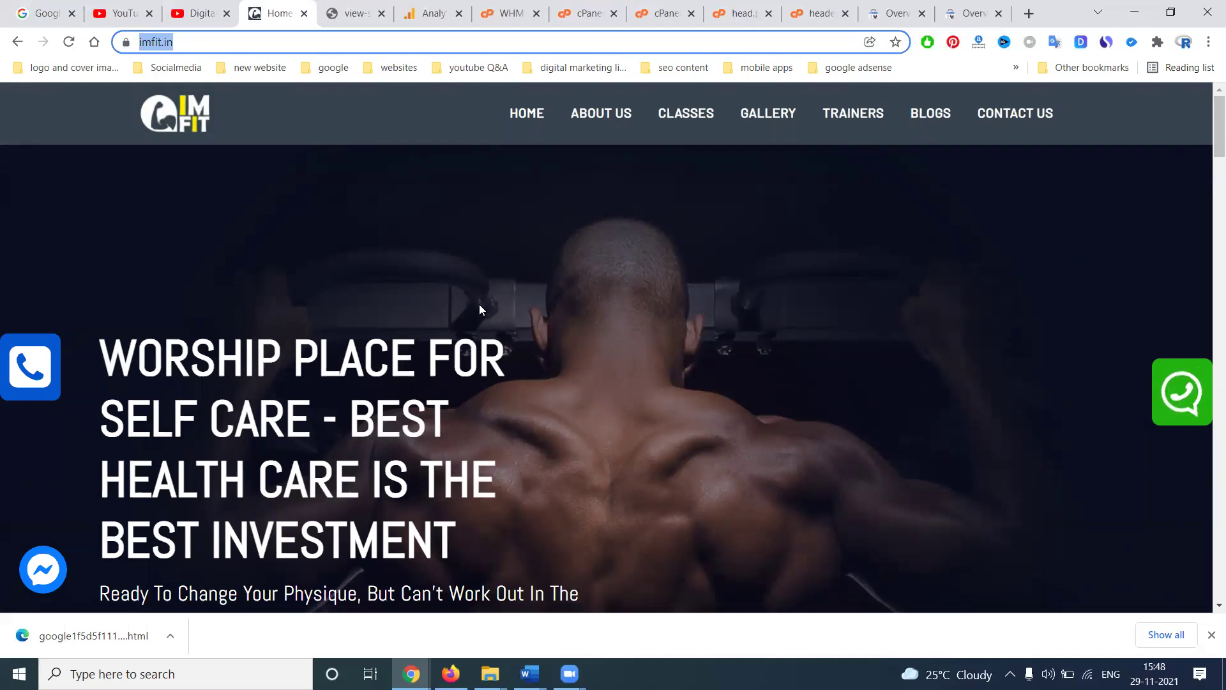
click(424, 15)
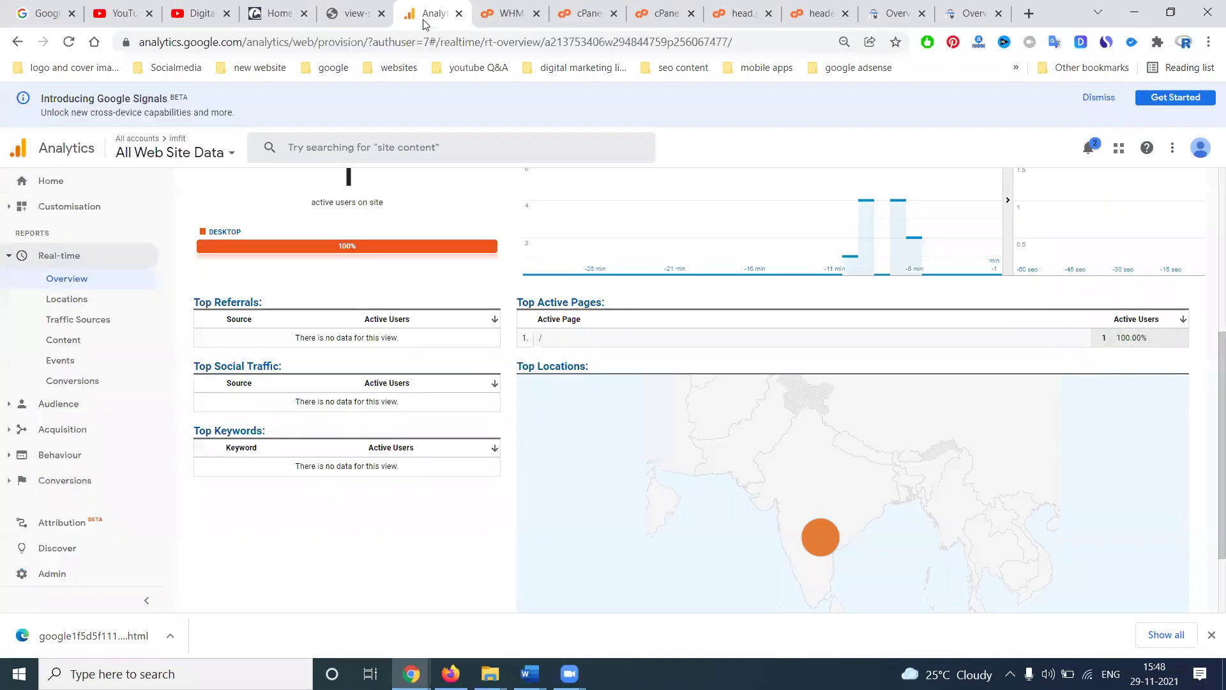
Step: Open the Google Analytics home page for the Imfit view, return to the imfit.in homepage and close its page-source view
click(64, 183)
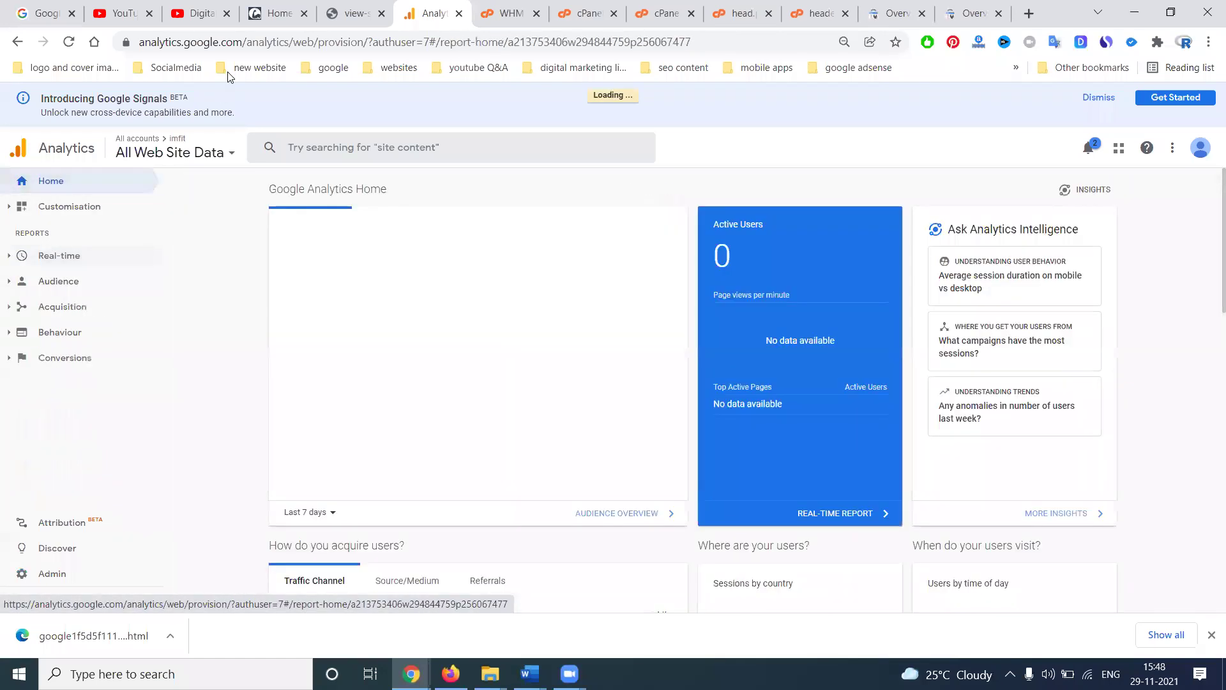
click(253, 19)
click(381, 13)
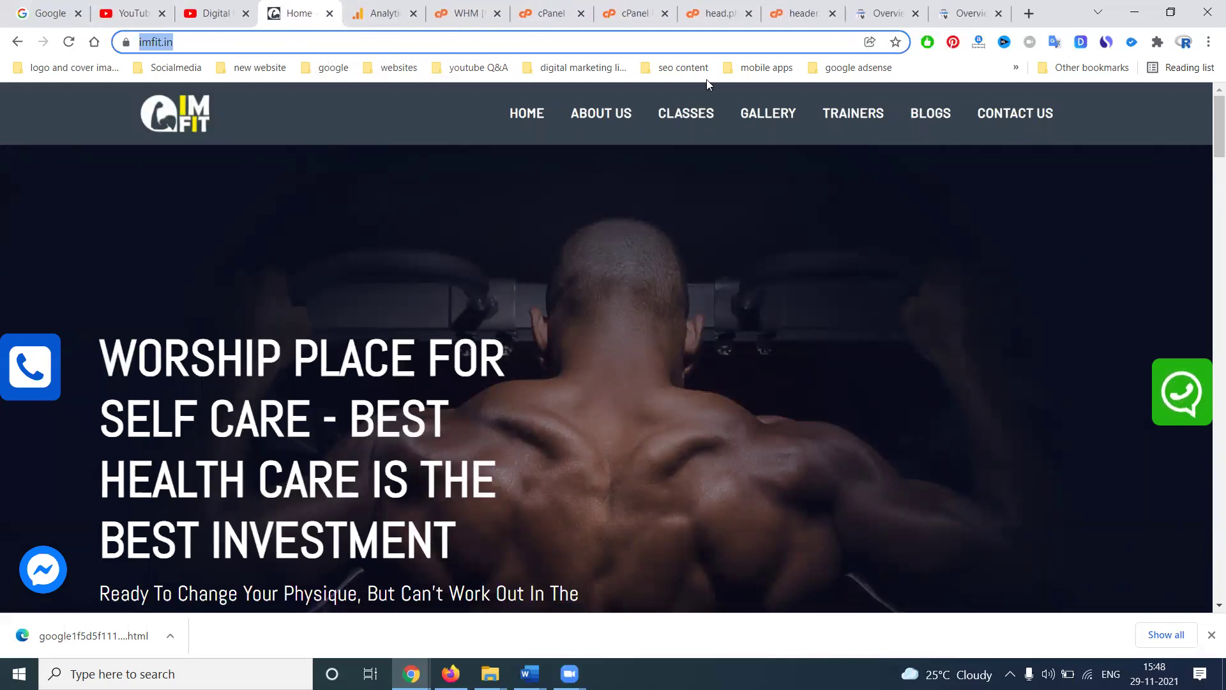
Step: Close the cPanel editor pages for head.php and the header file
click(709, 6)
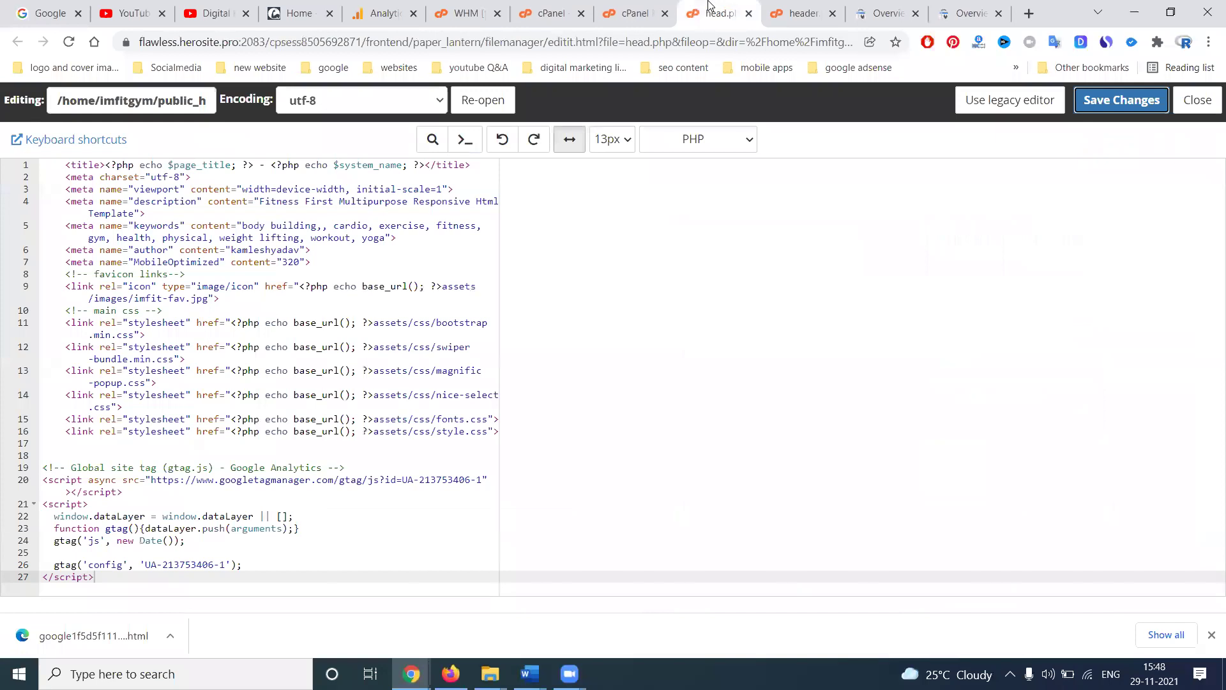
click(750, 13)
click(750, 12)
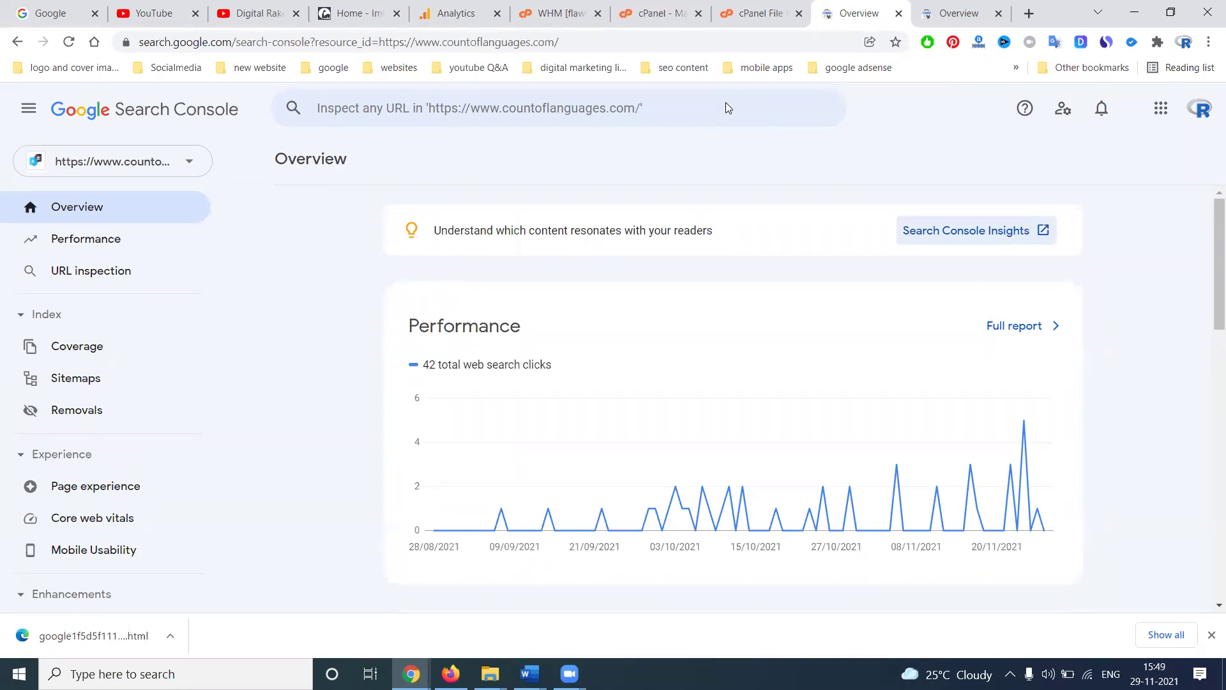
click(58, 240)
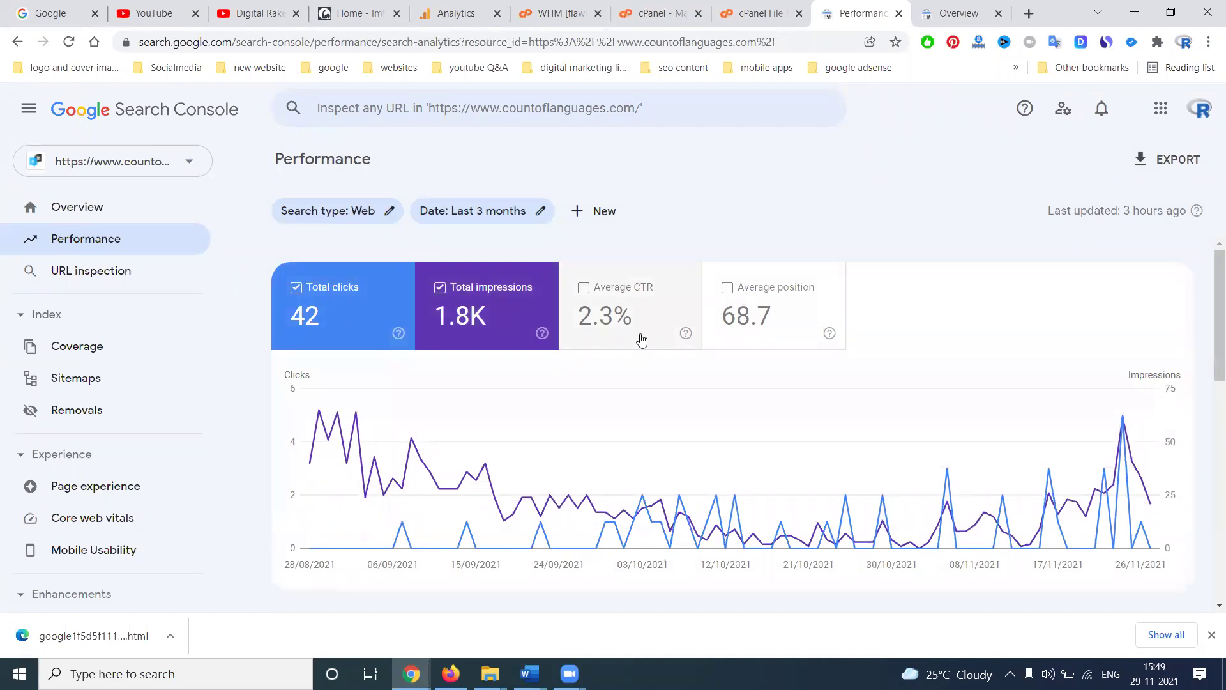
click(255, 15)
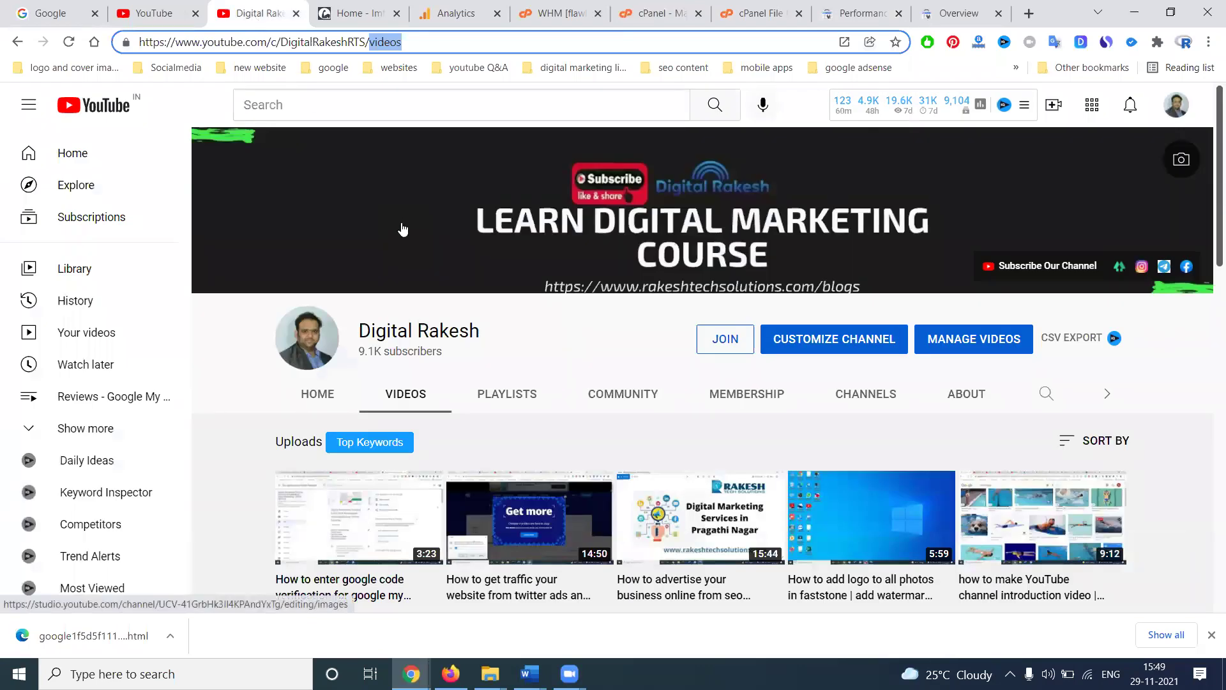